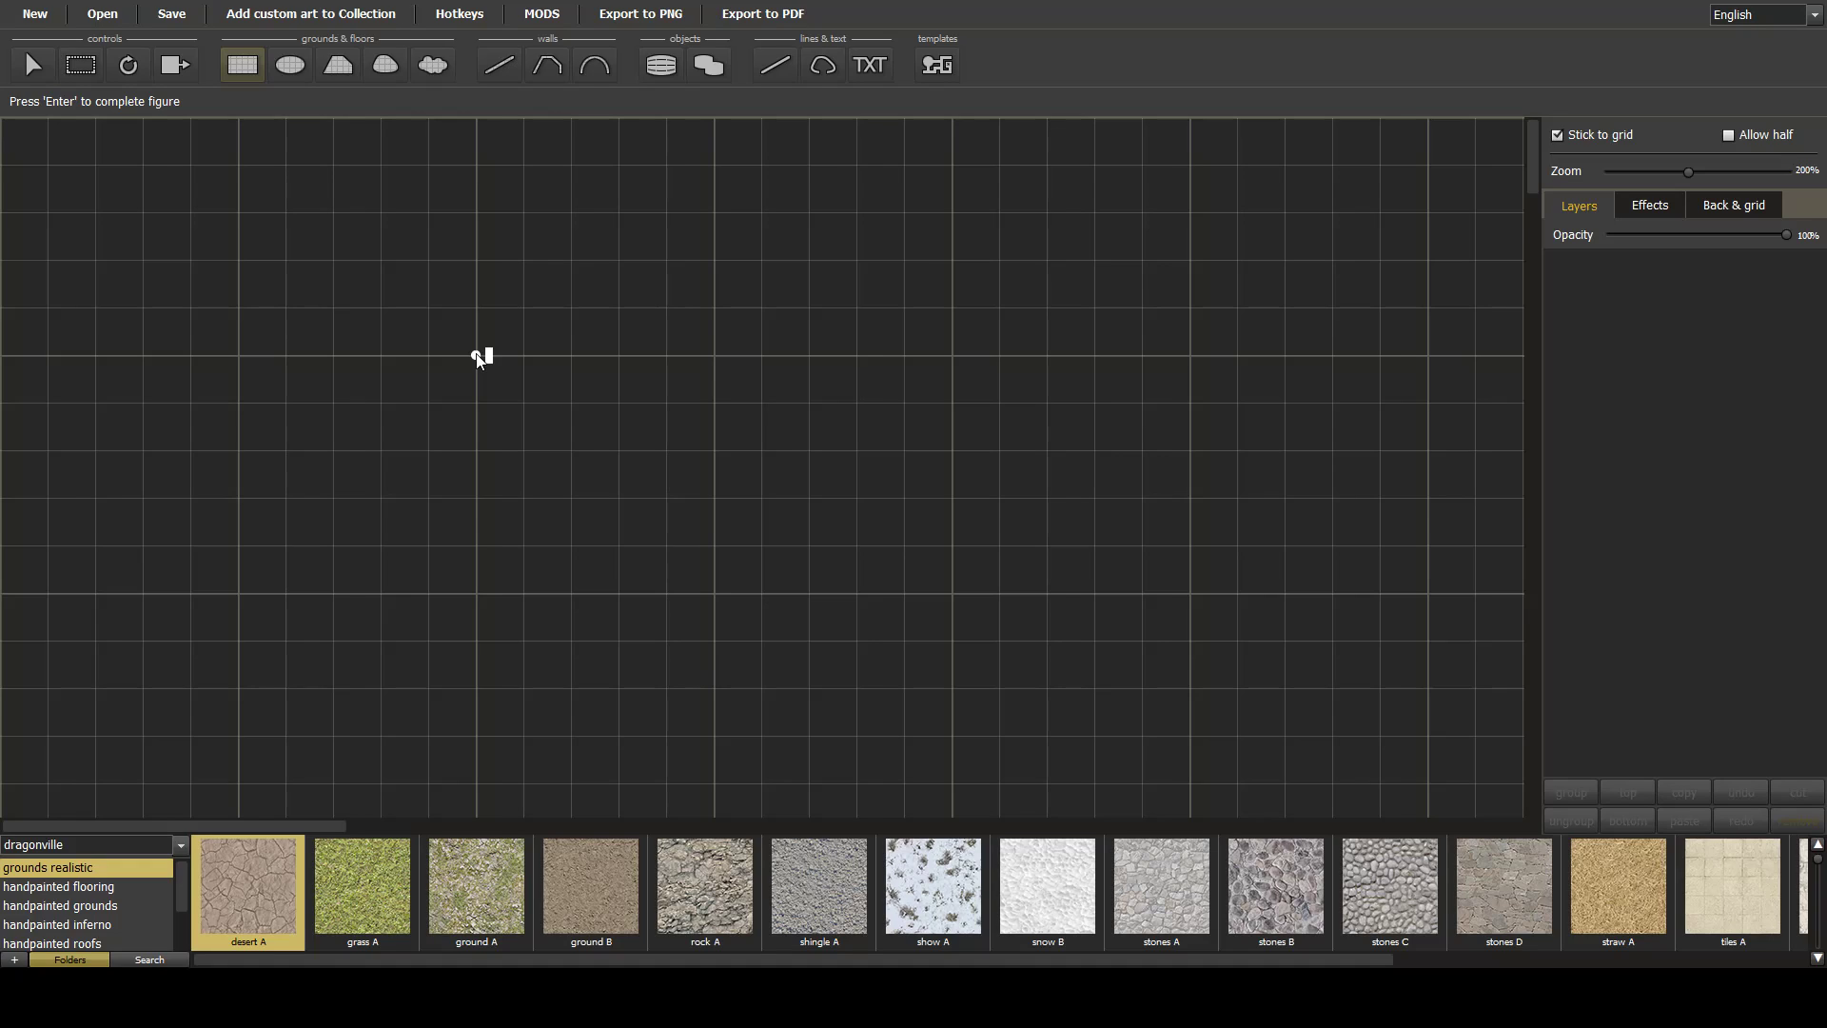
# Start a jagged polygon floor in the desert A texture and trace the western chamber's entrance, upper edge and eastern side.
pyautogui.scroll(-2, 479, 359)
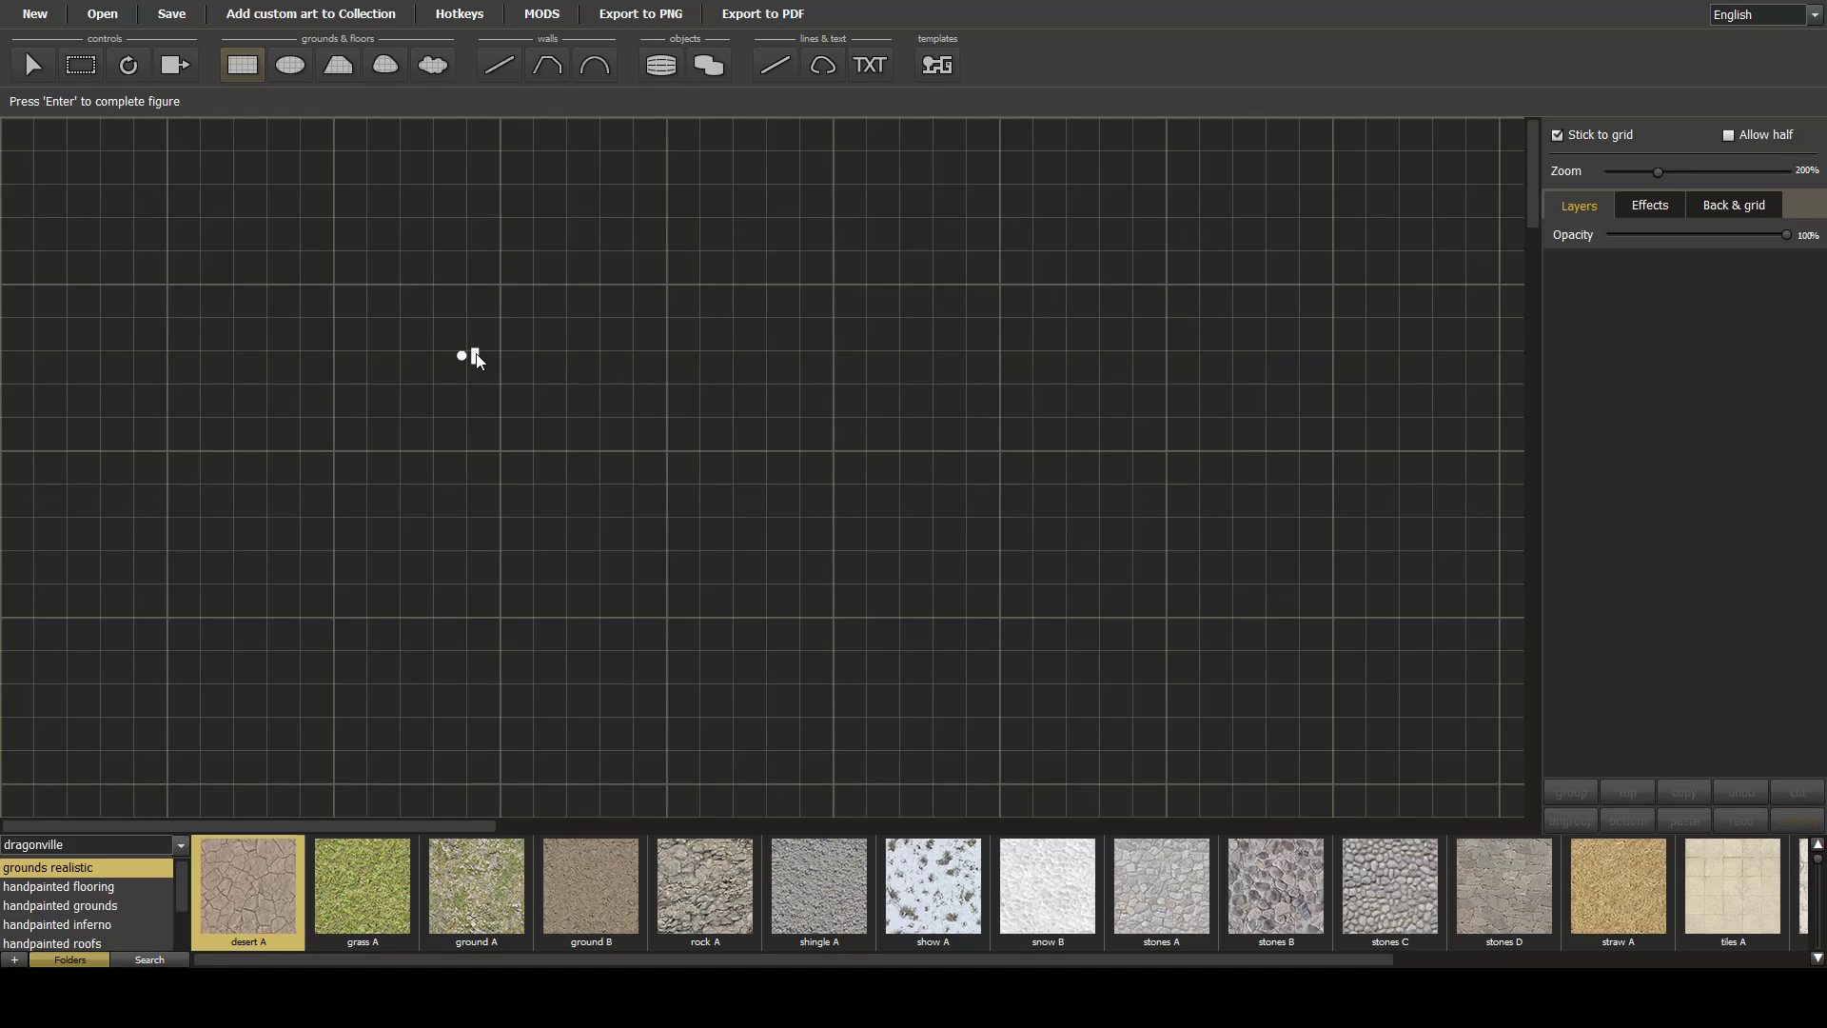
pyautogui.click(340, 66)
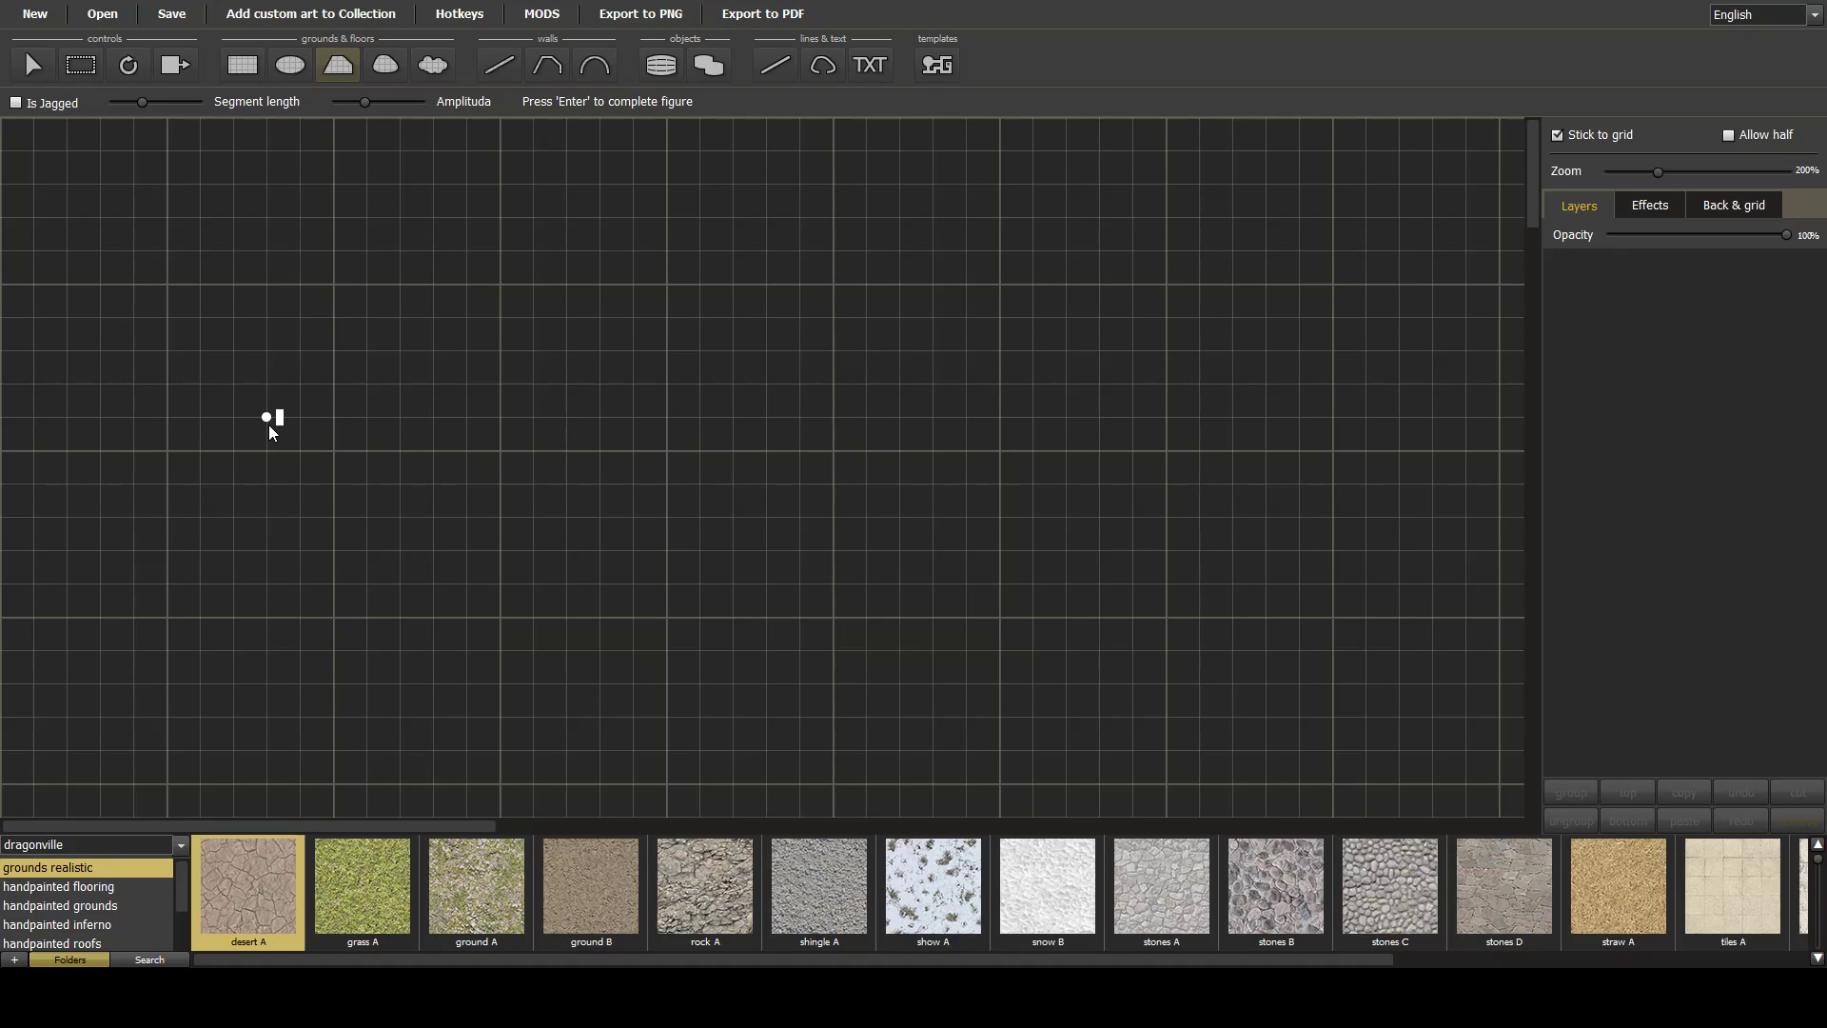
pyautogui.click(16, 103)
pyautogui.click(130, 416)
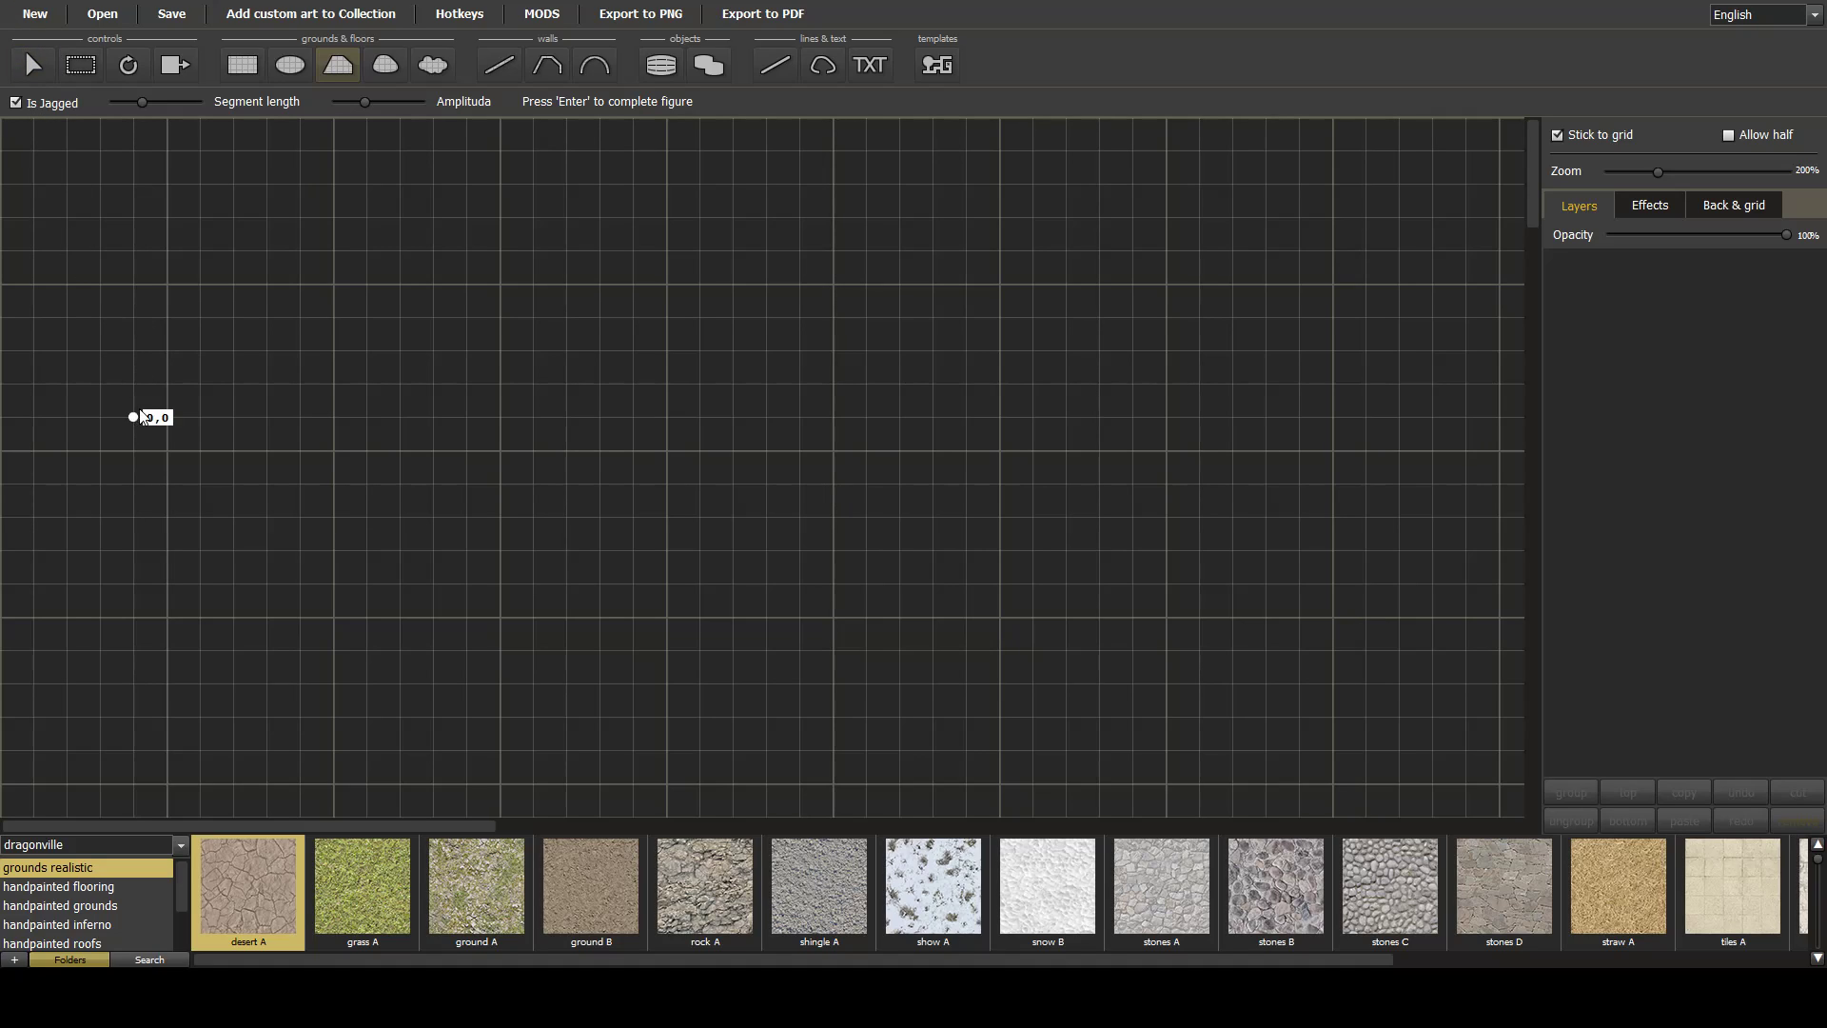
pyautogui.click(234, 418)
pyautogui.click(266, 351)
pyautogui.click(331, 351)
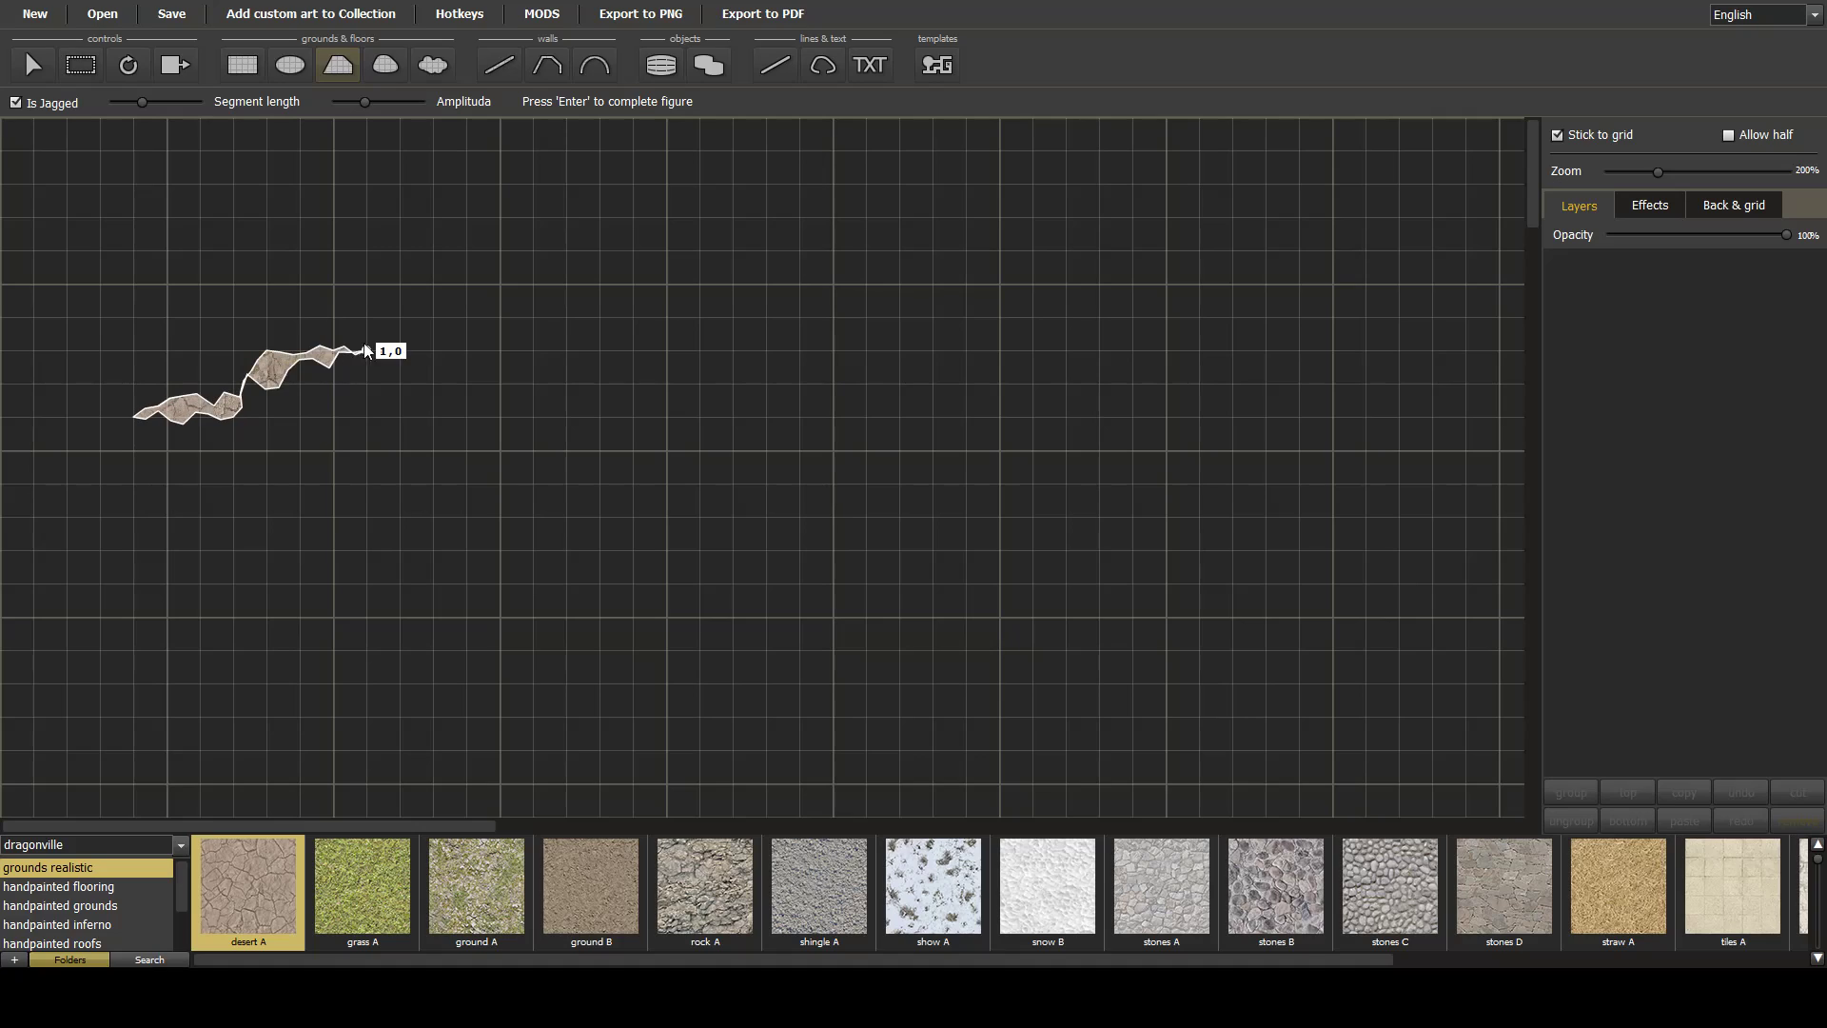
pyautogui.click(392, 331)
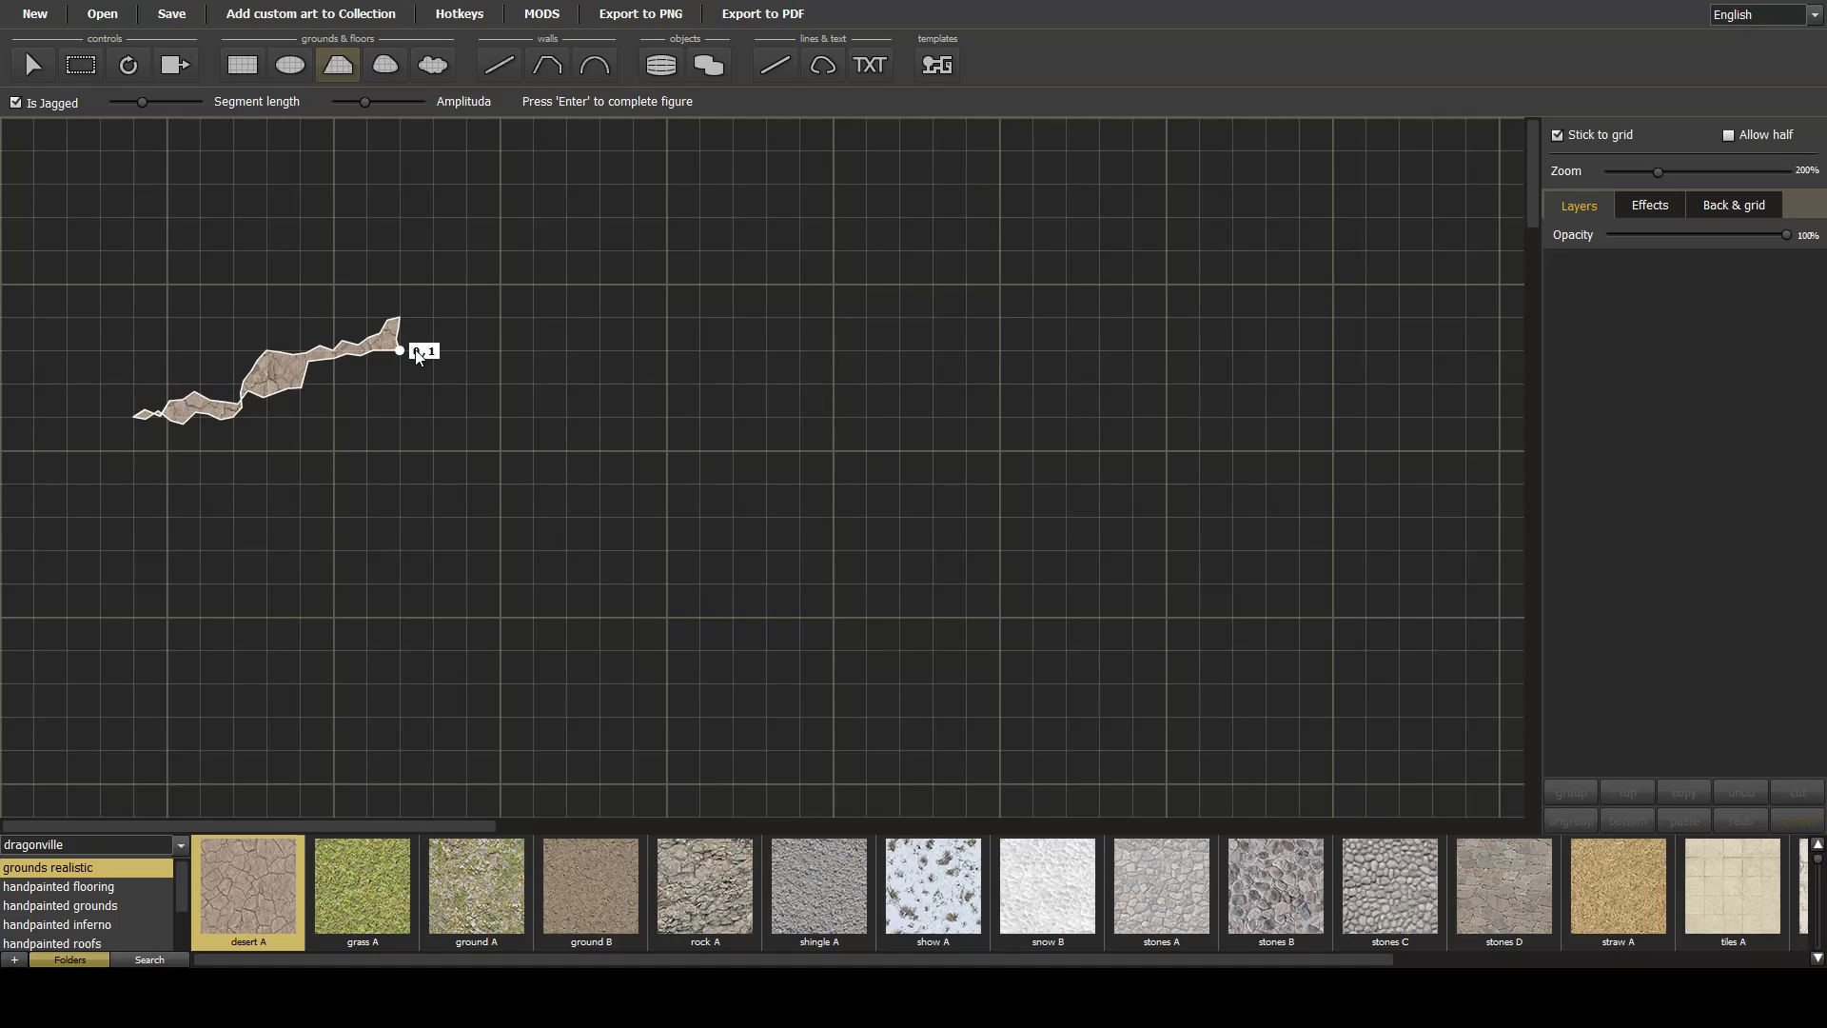
pyautogui.click(453, 363)
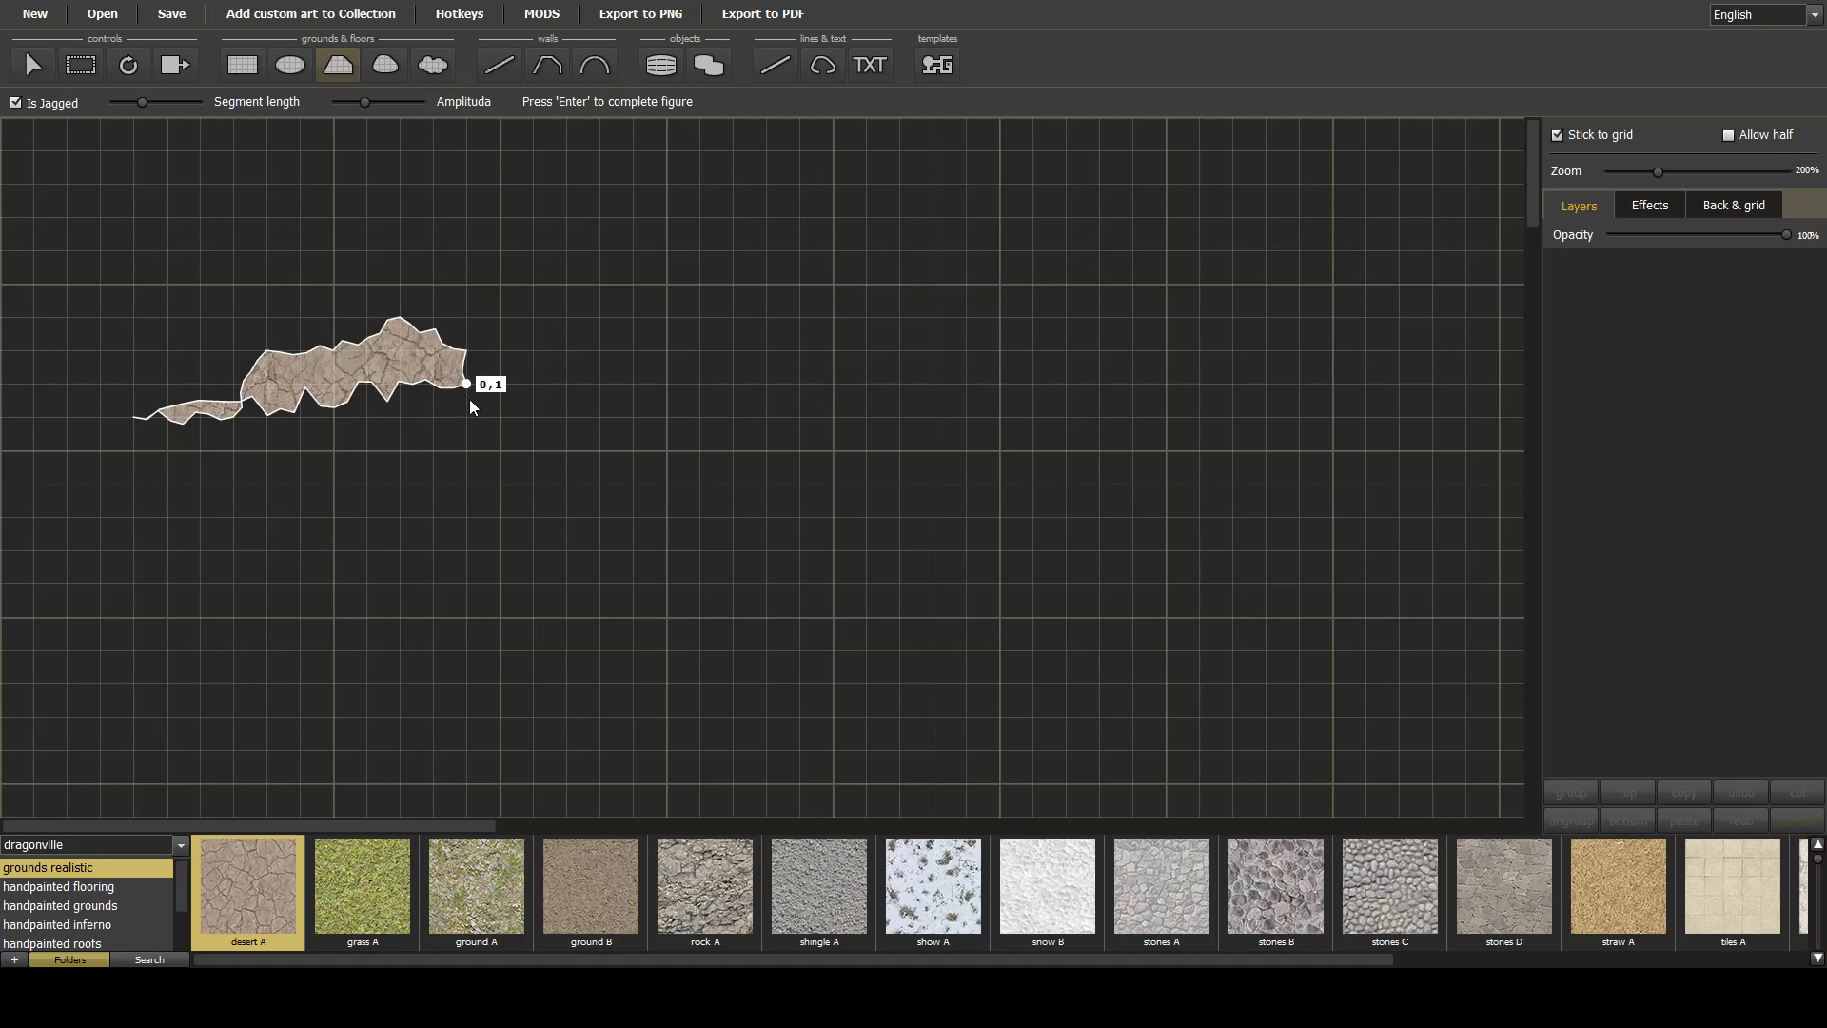
pyautogui.click(541, 452)
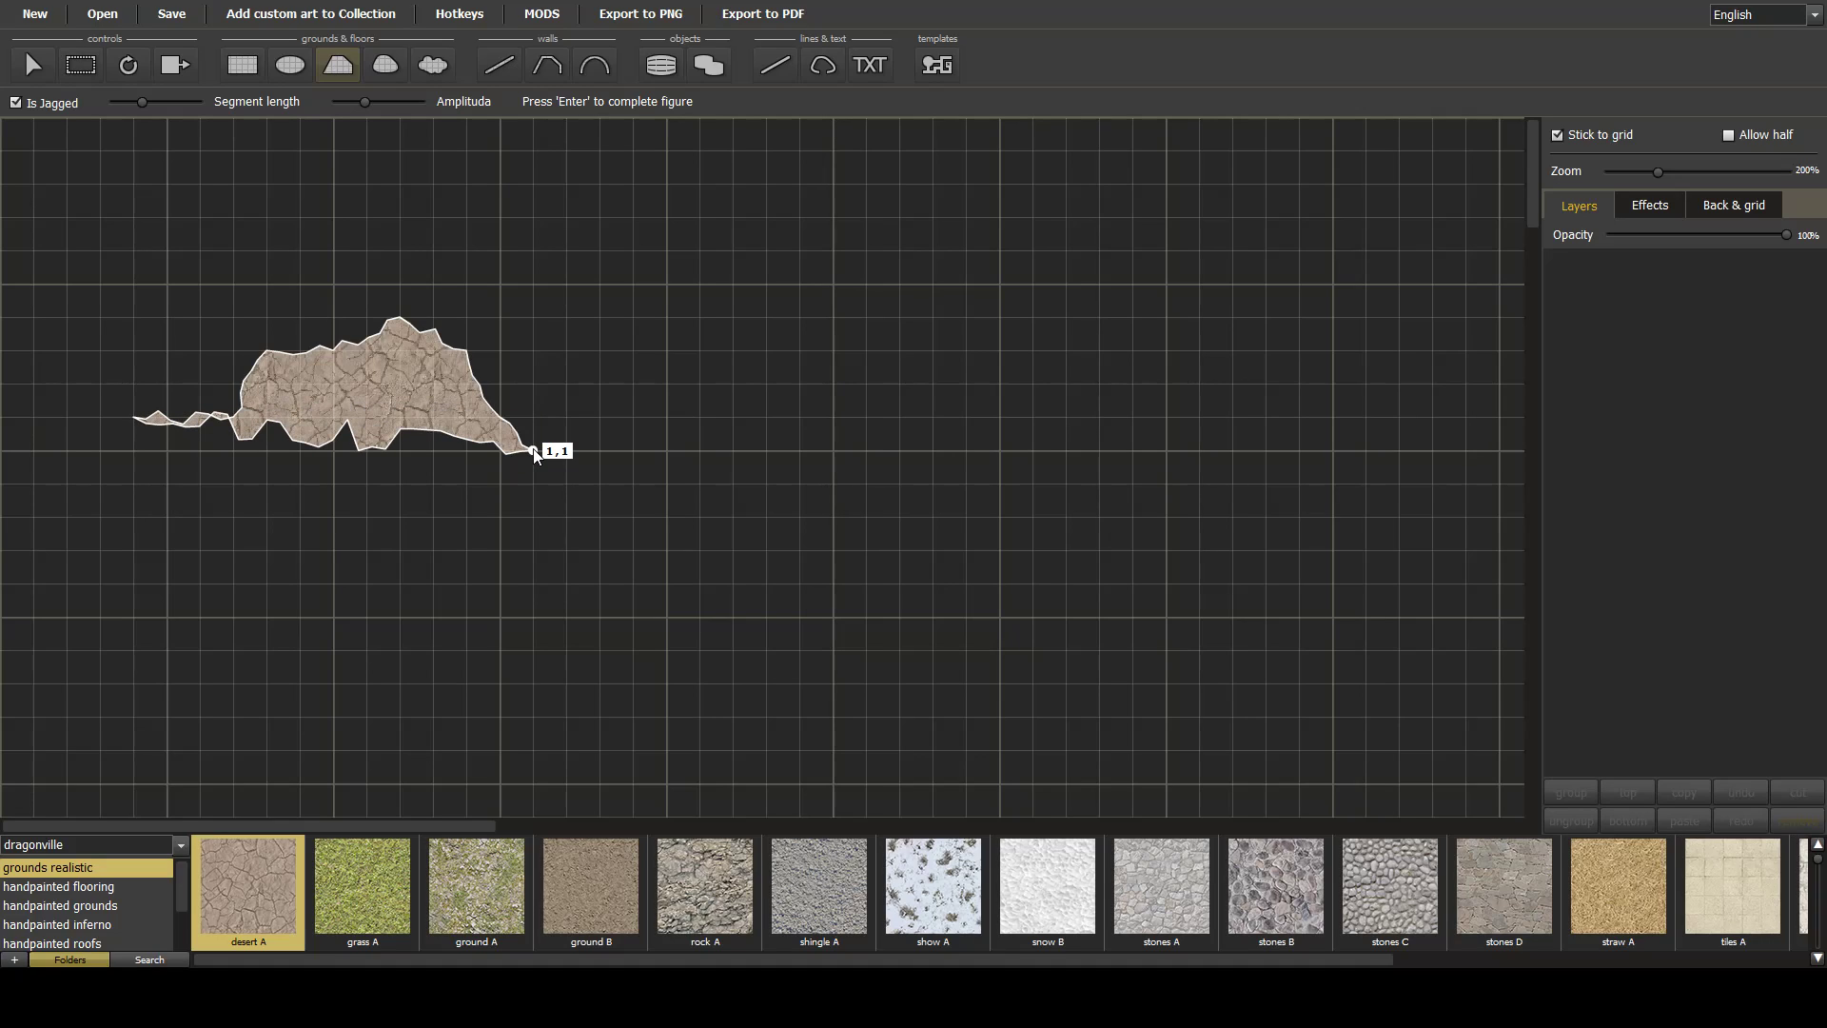
pyautogui.click(540, 527)
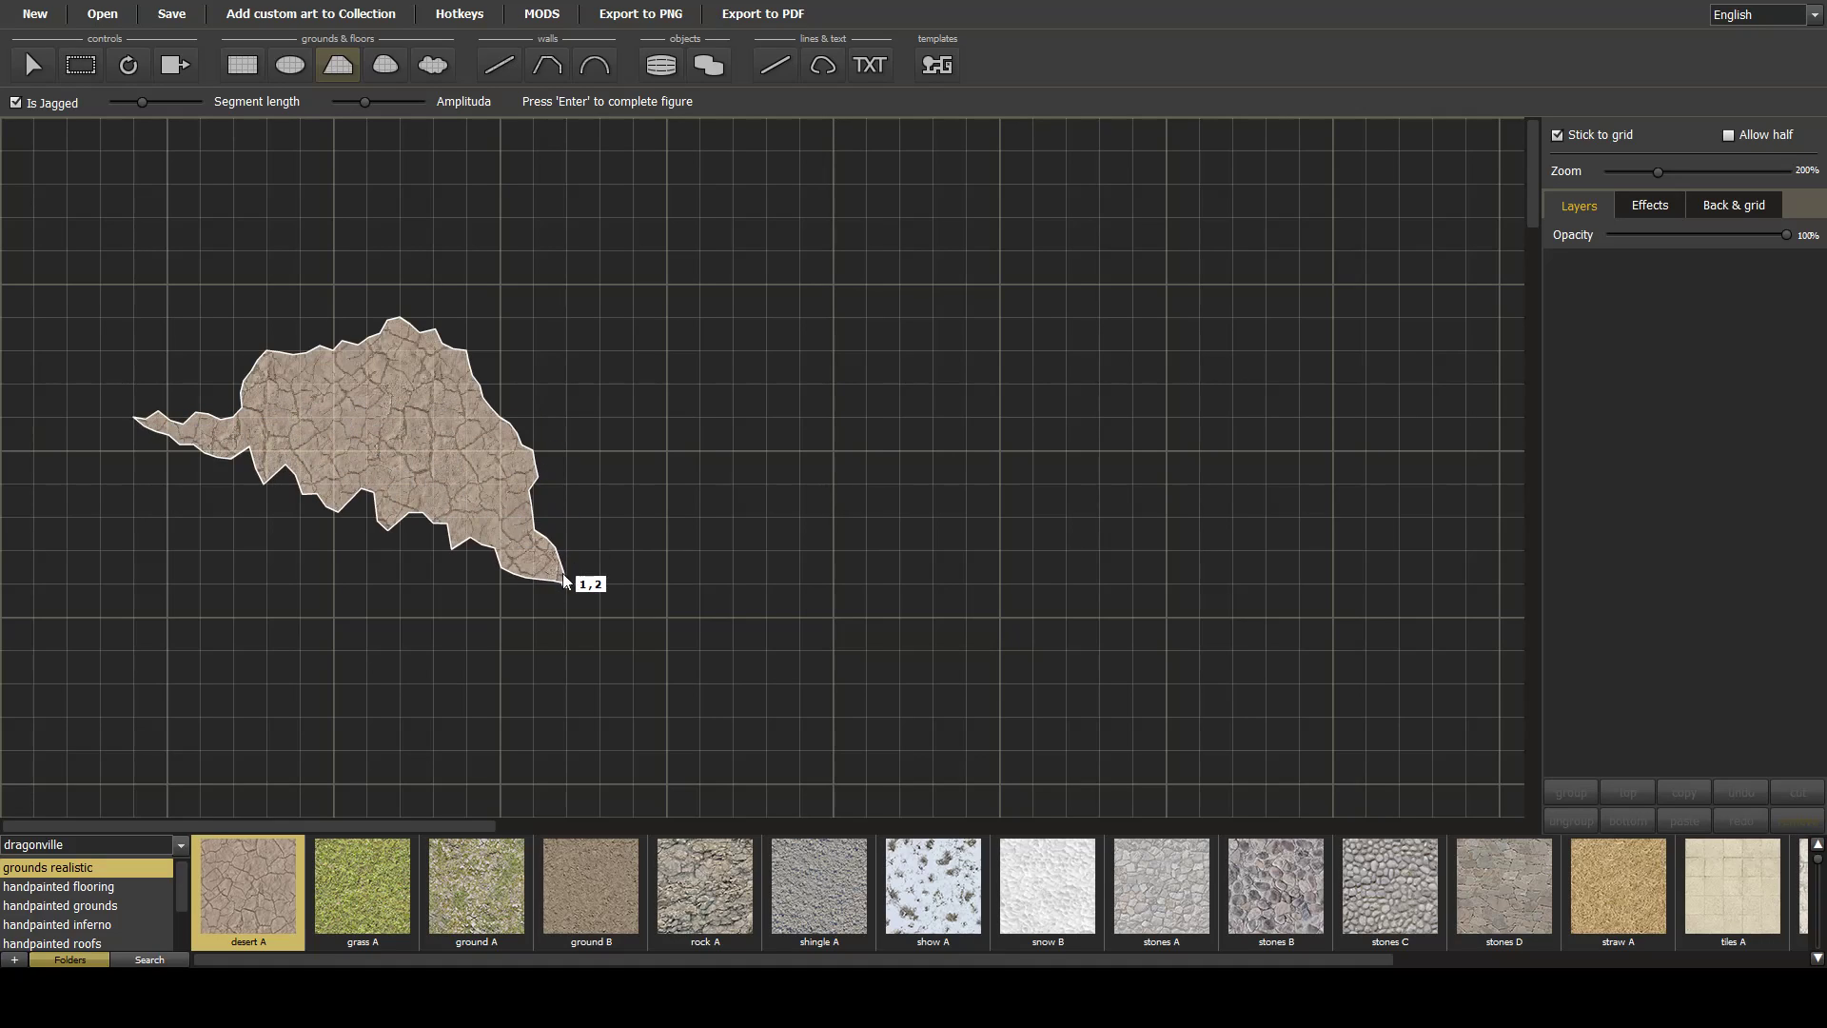
# Extend the cave outline east along the upper edge of the central passage, and north up the connecting corridor's western wall.
pyautogui.click(651, 587)
pyautogui.click(743, 585)
pyautogui.click(740, 527)
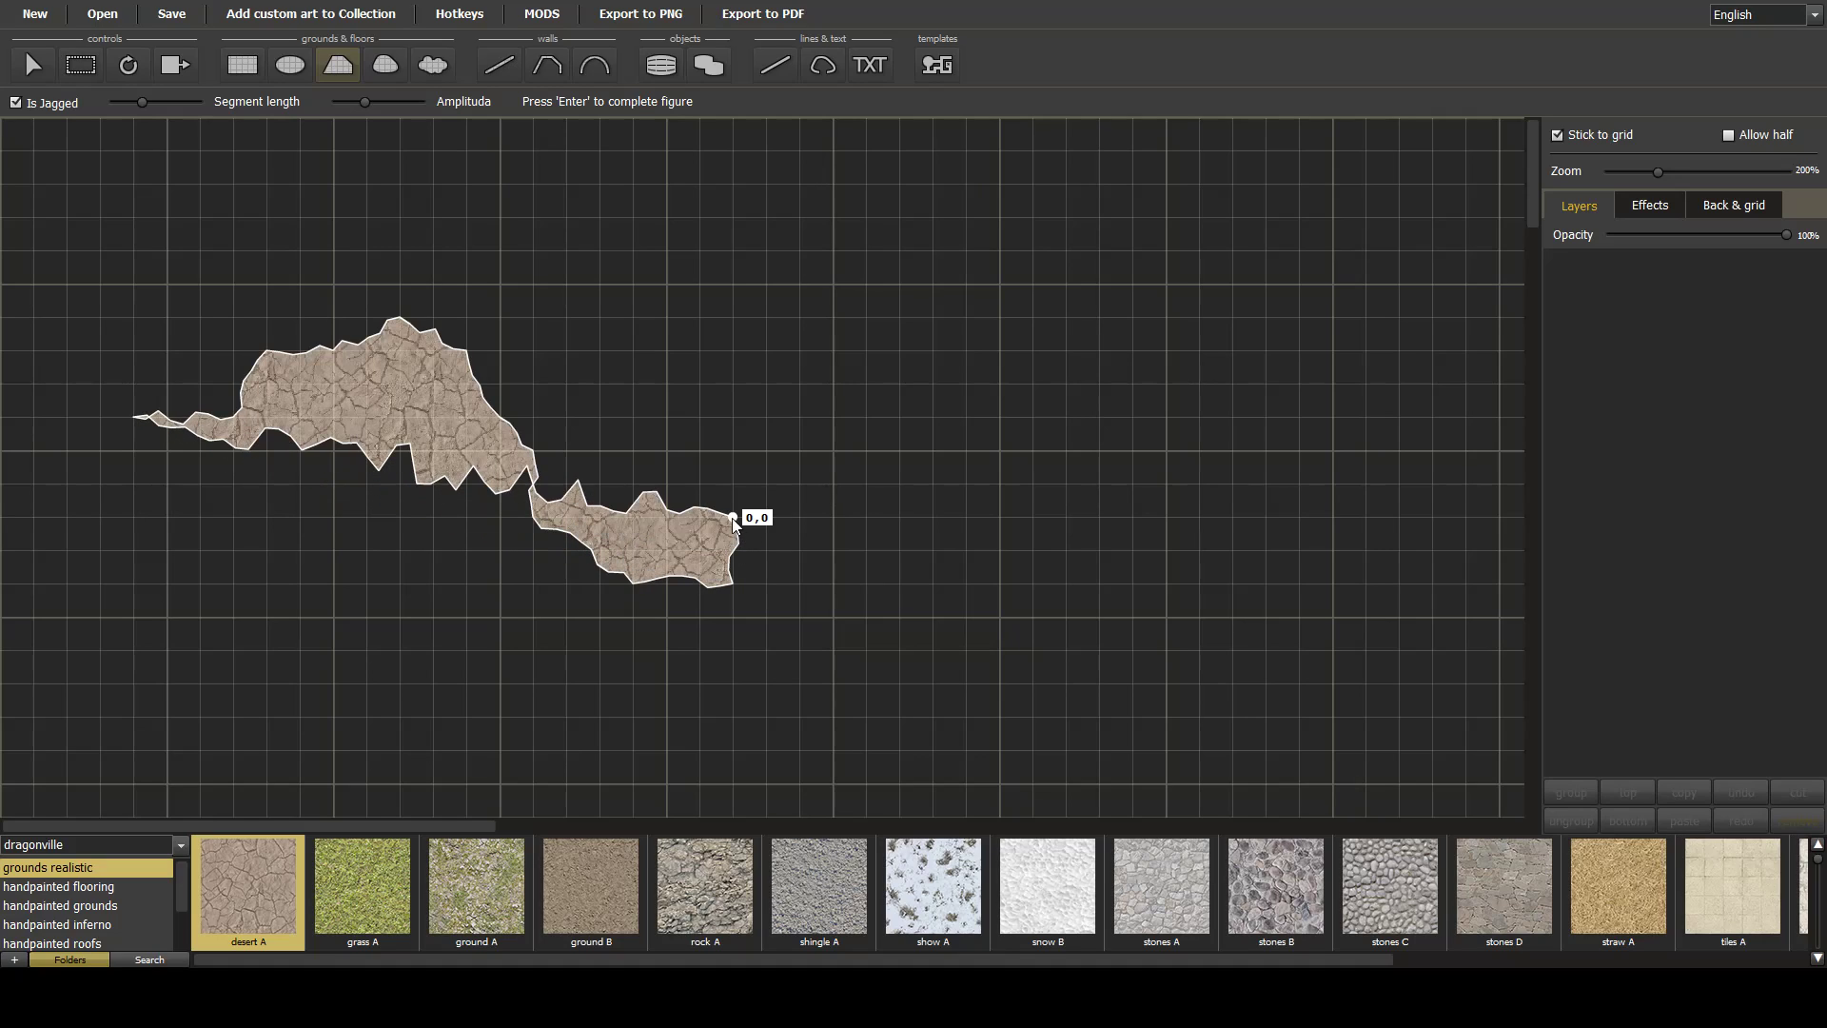
pyautogui.click(688, 493)
pyautogui.click(690, 424)
pyautogui.click(653, 387)
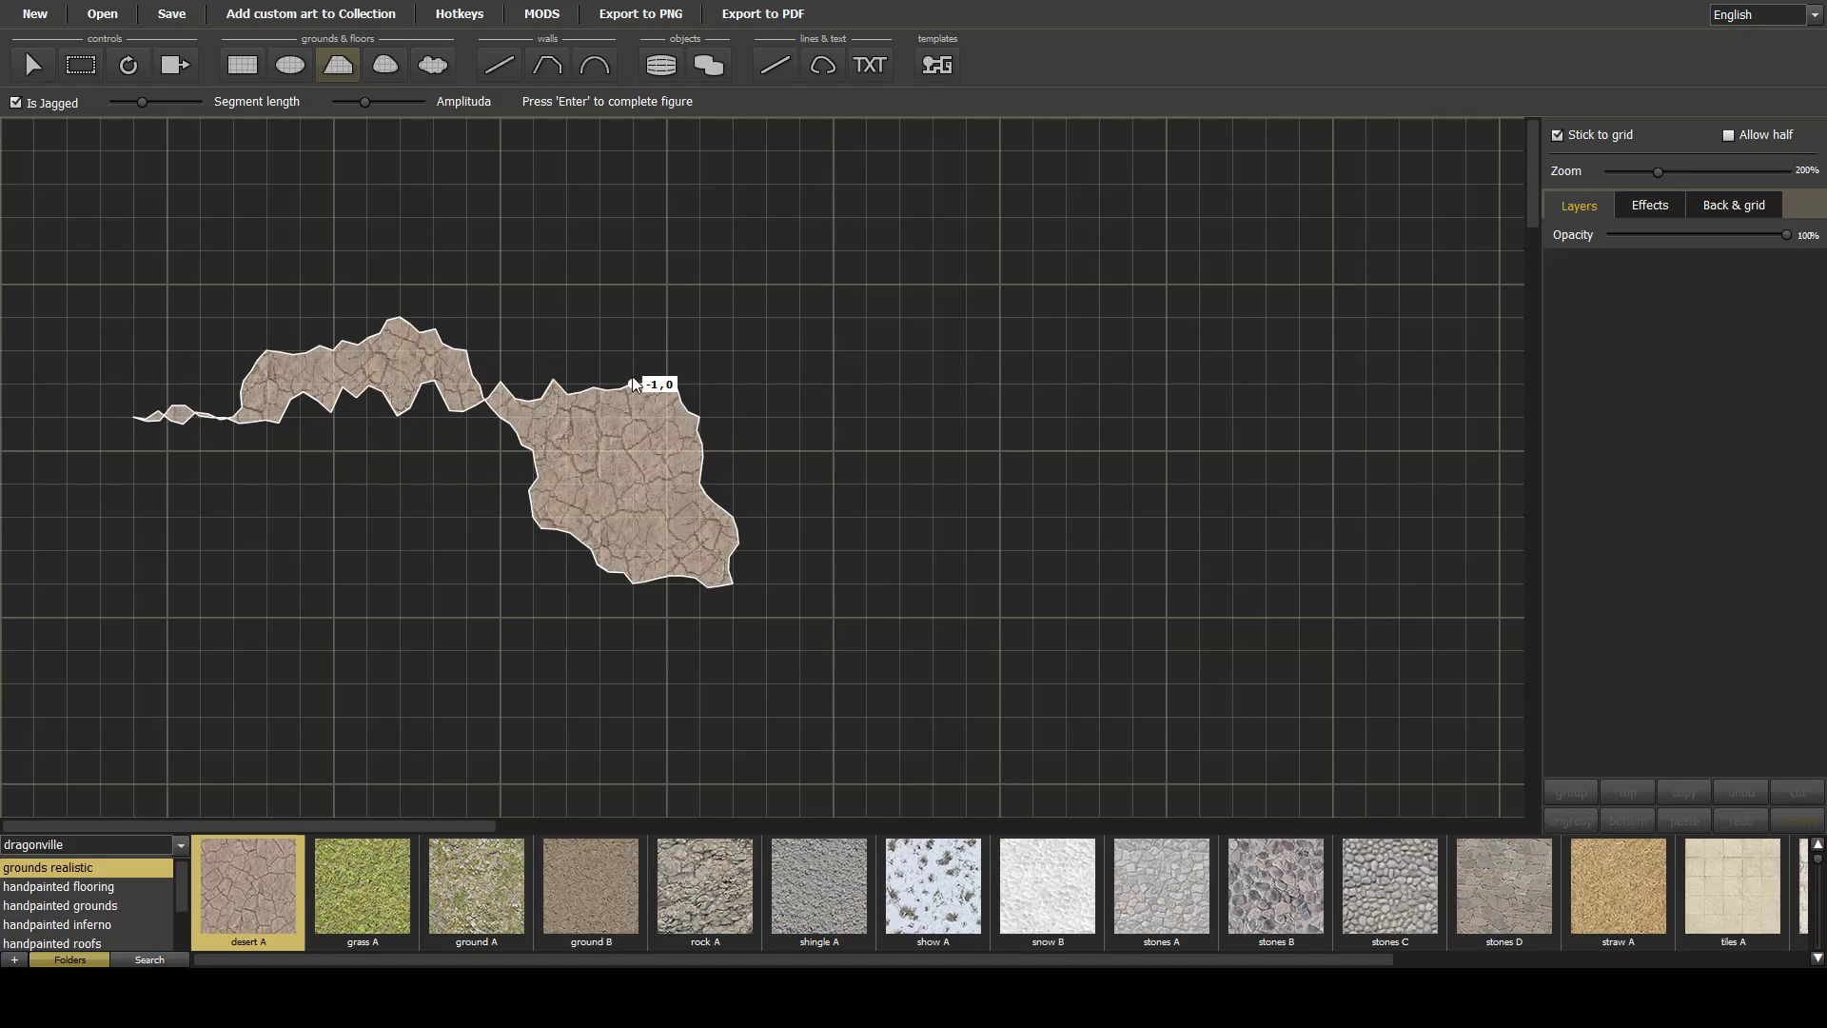
# Trace a small rounded chamber at the northern end of the corridor, bringing its eastern wall back south.
pyautogui.click(558, 311)
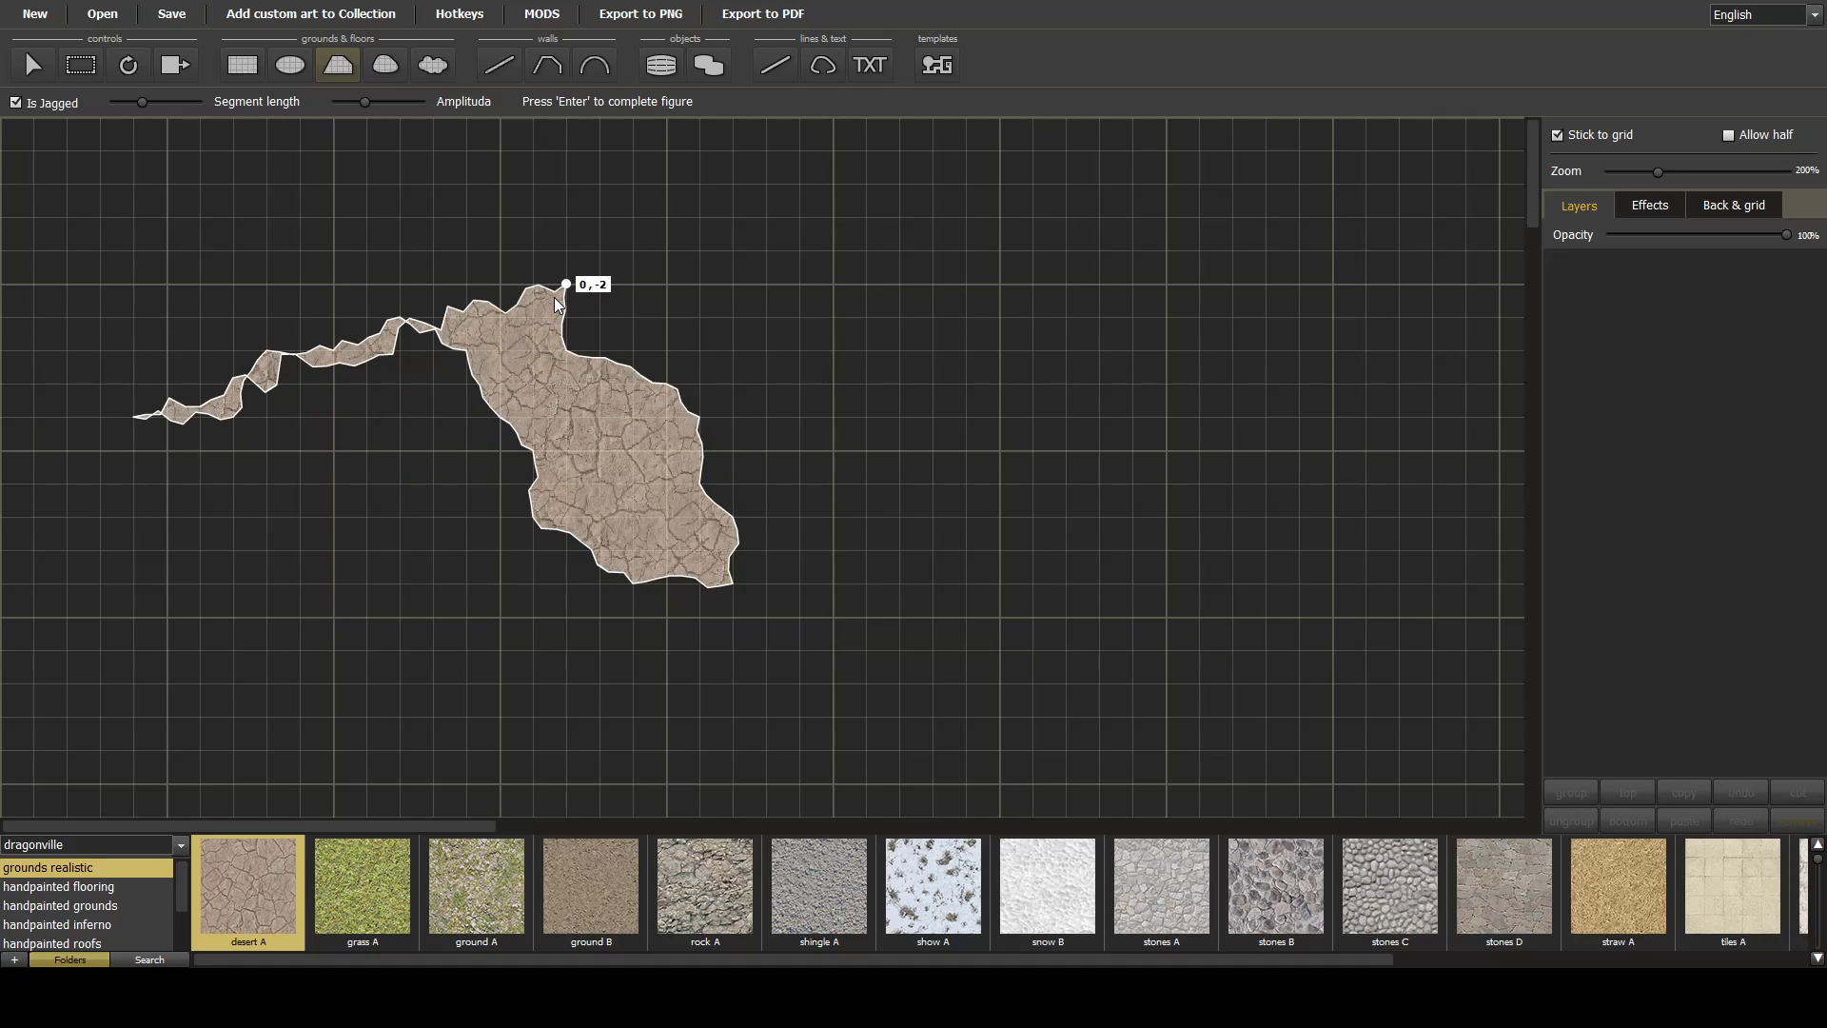
pyautogui.click(555, 294)
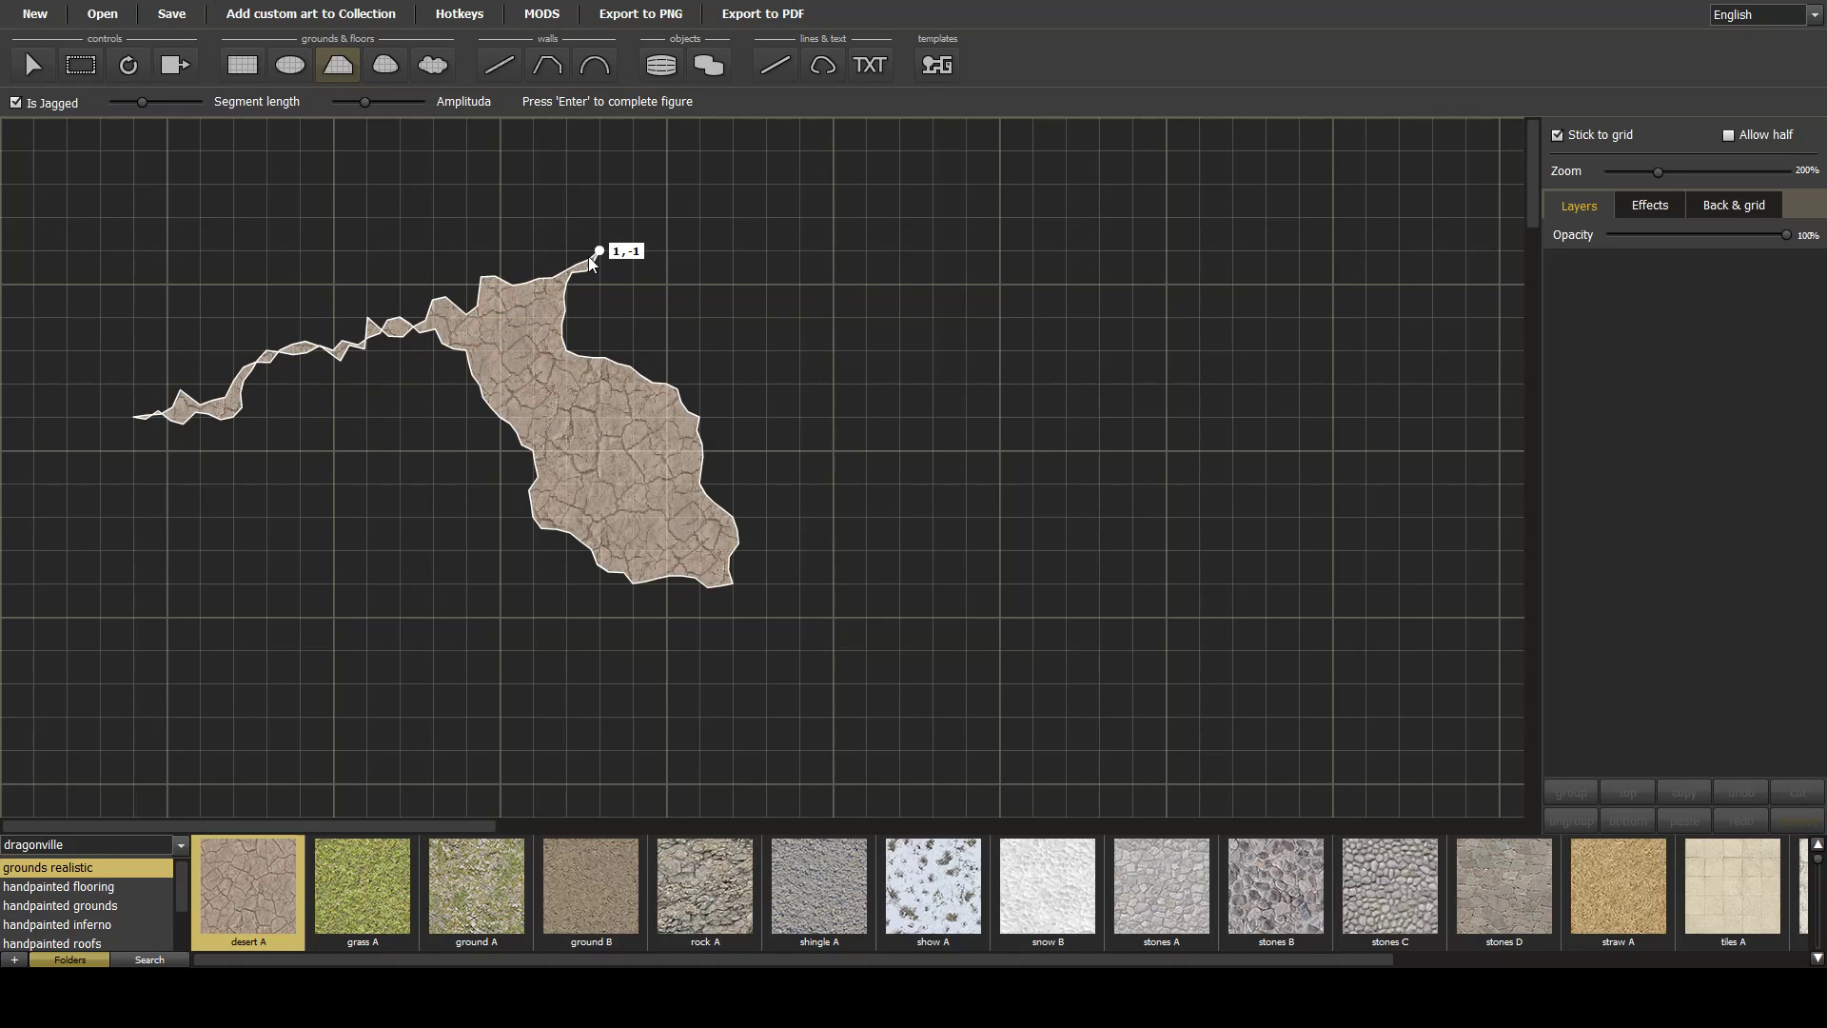
pyautogui.click(589, 256)
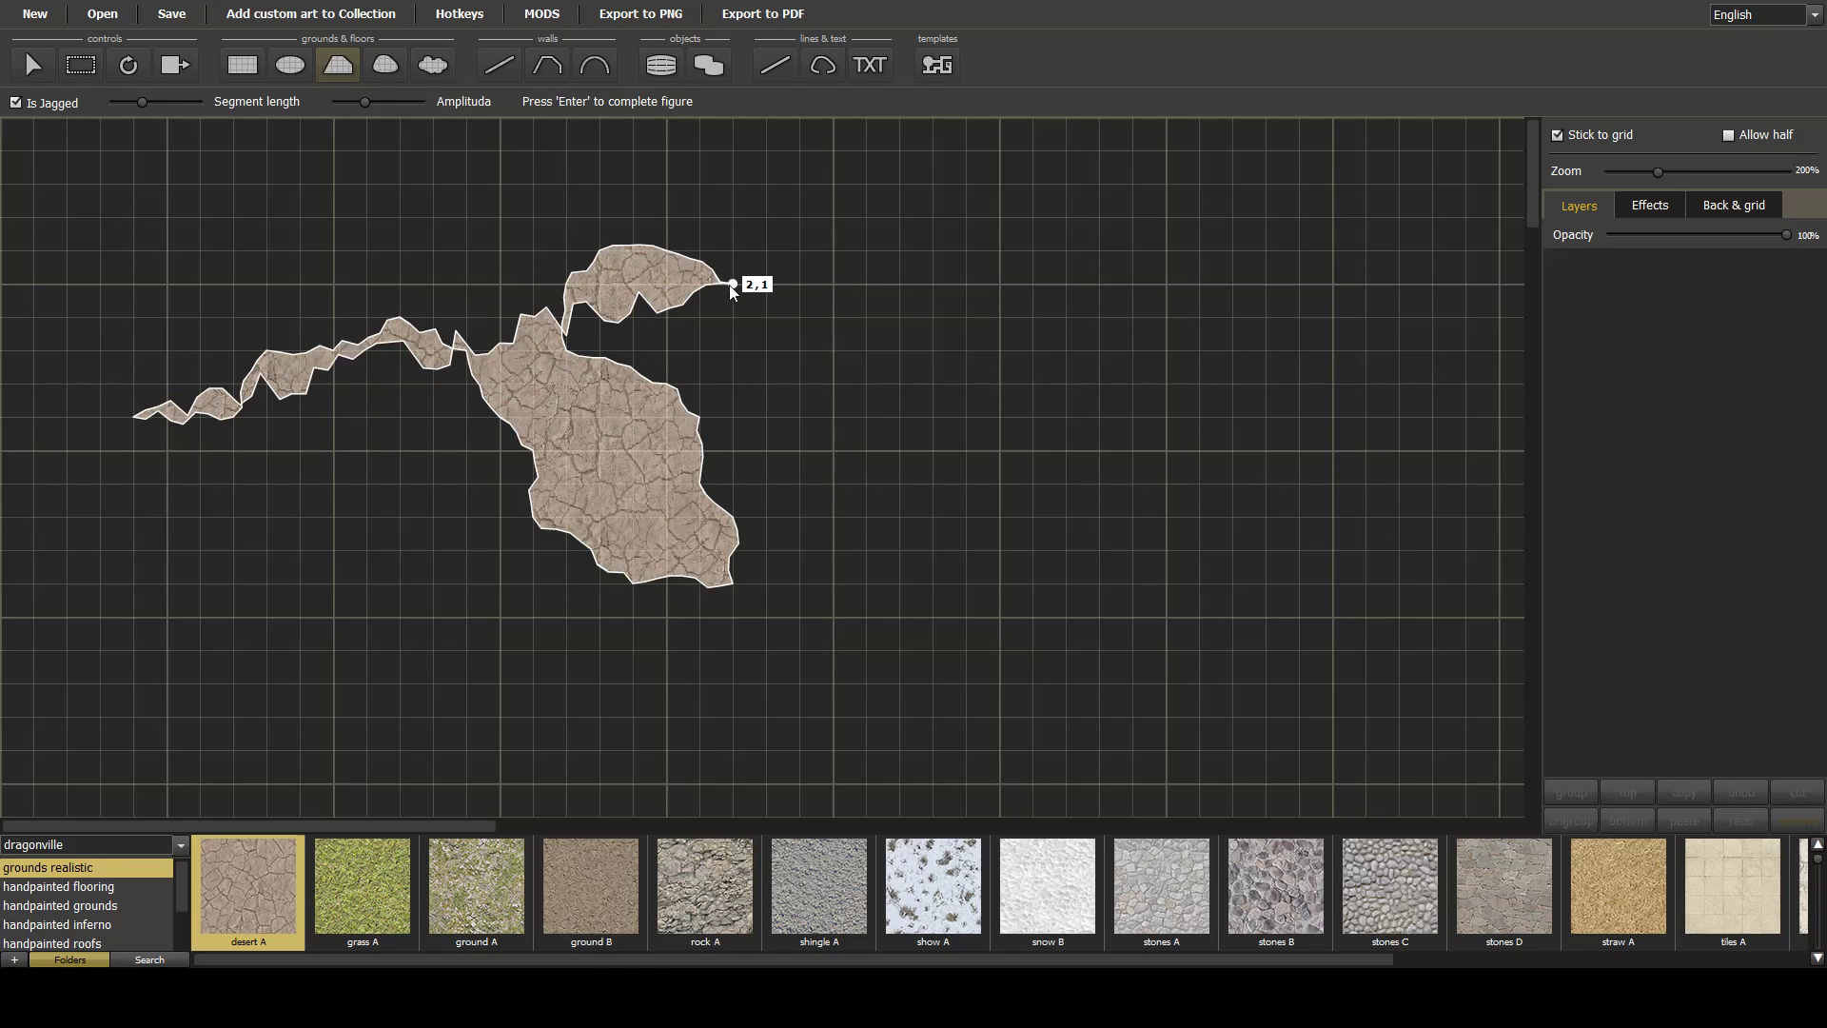
pyautogui.click(736, 321)
pyautogui.click(732, 379)
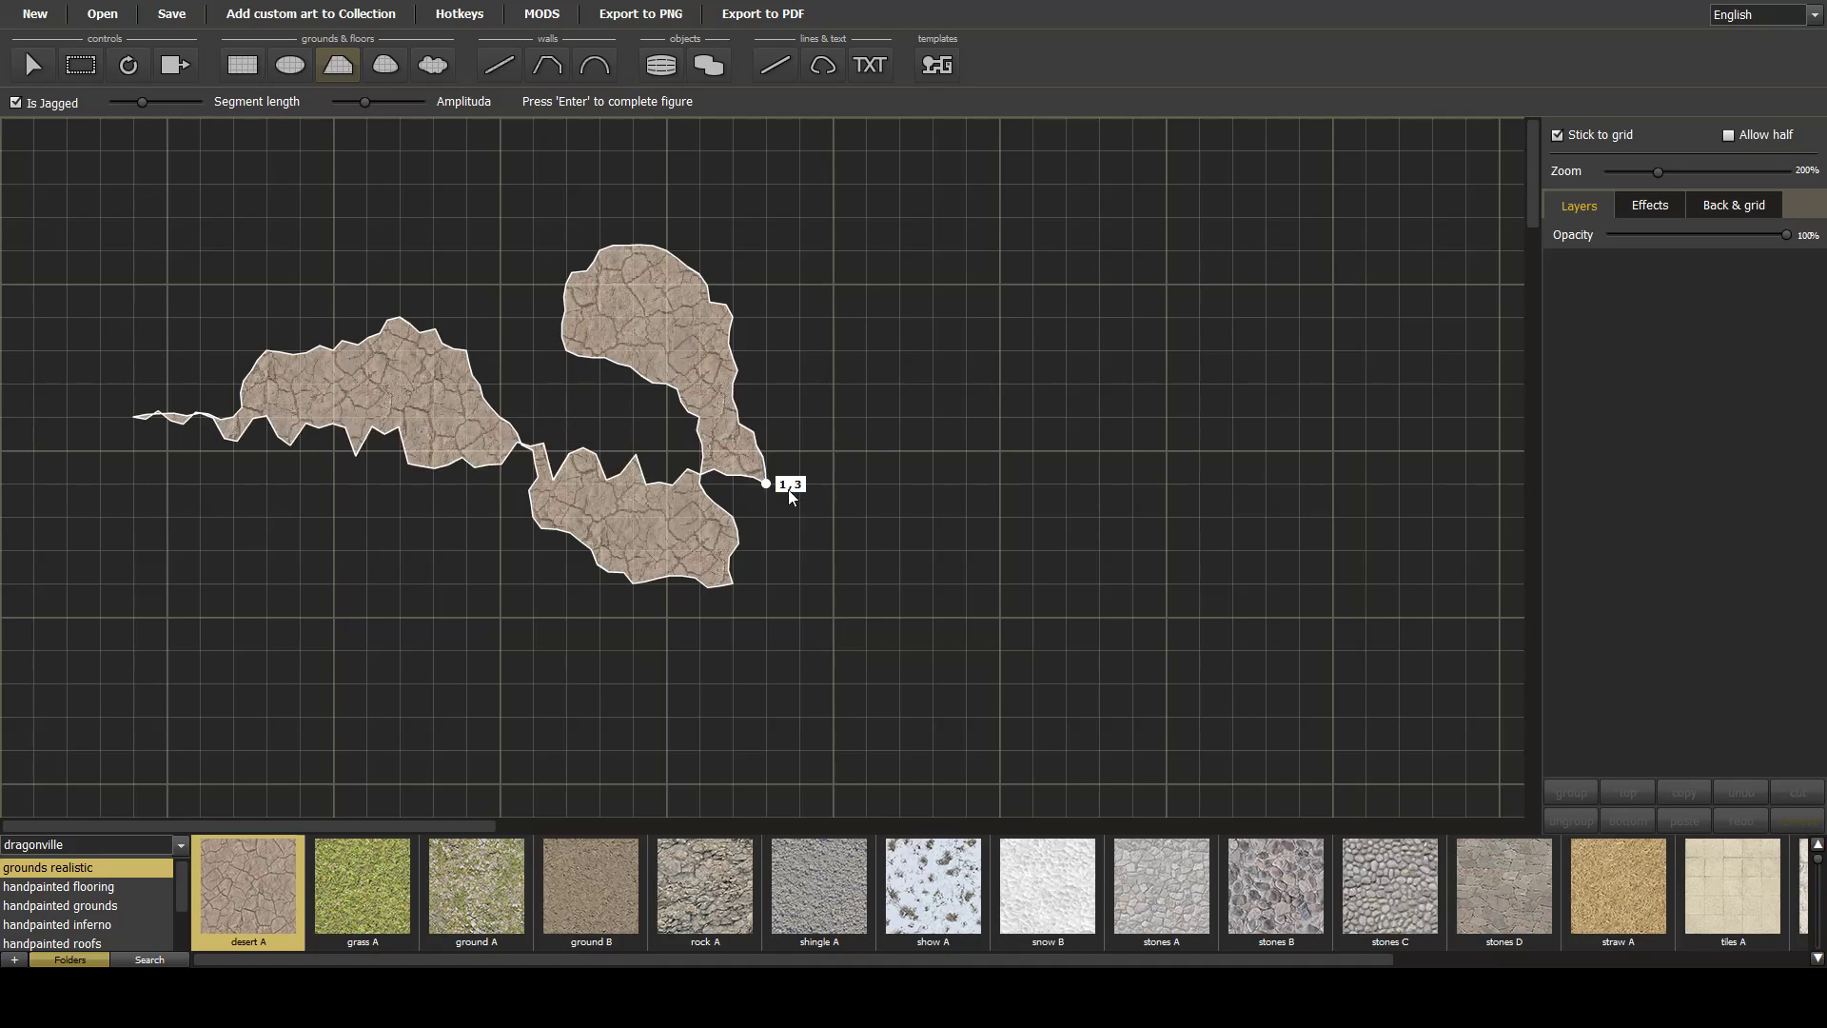
# Branch the outline northeast and trace around a large chamber, returning along its western wall to the connecting passage.
pyautogui.click(786, 403)
pyautogui.click(834, 351)
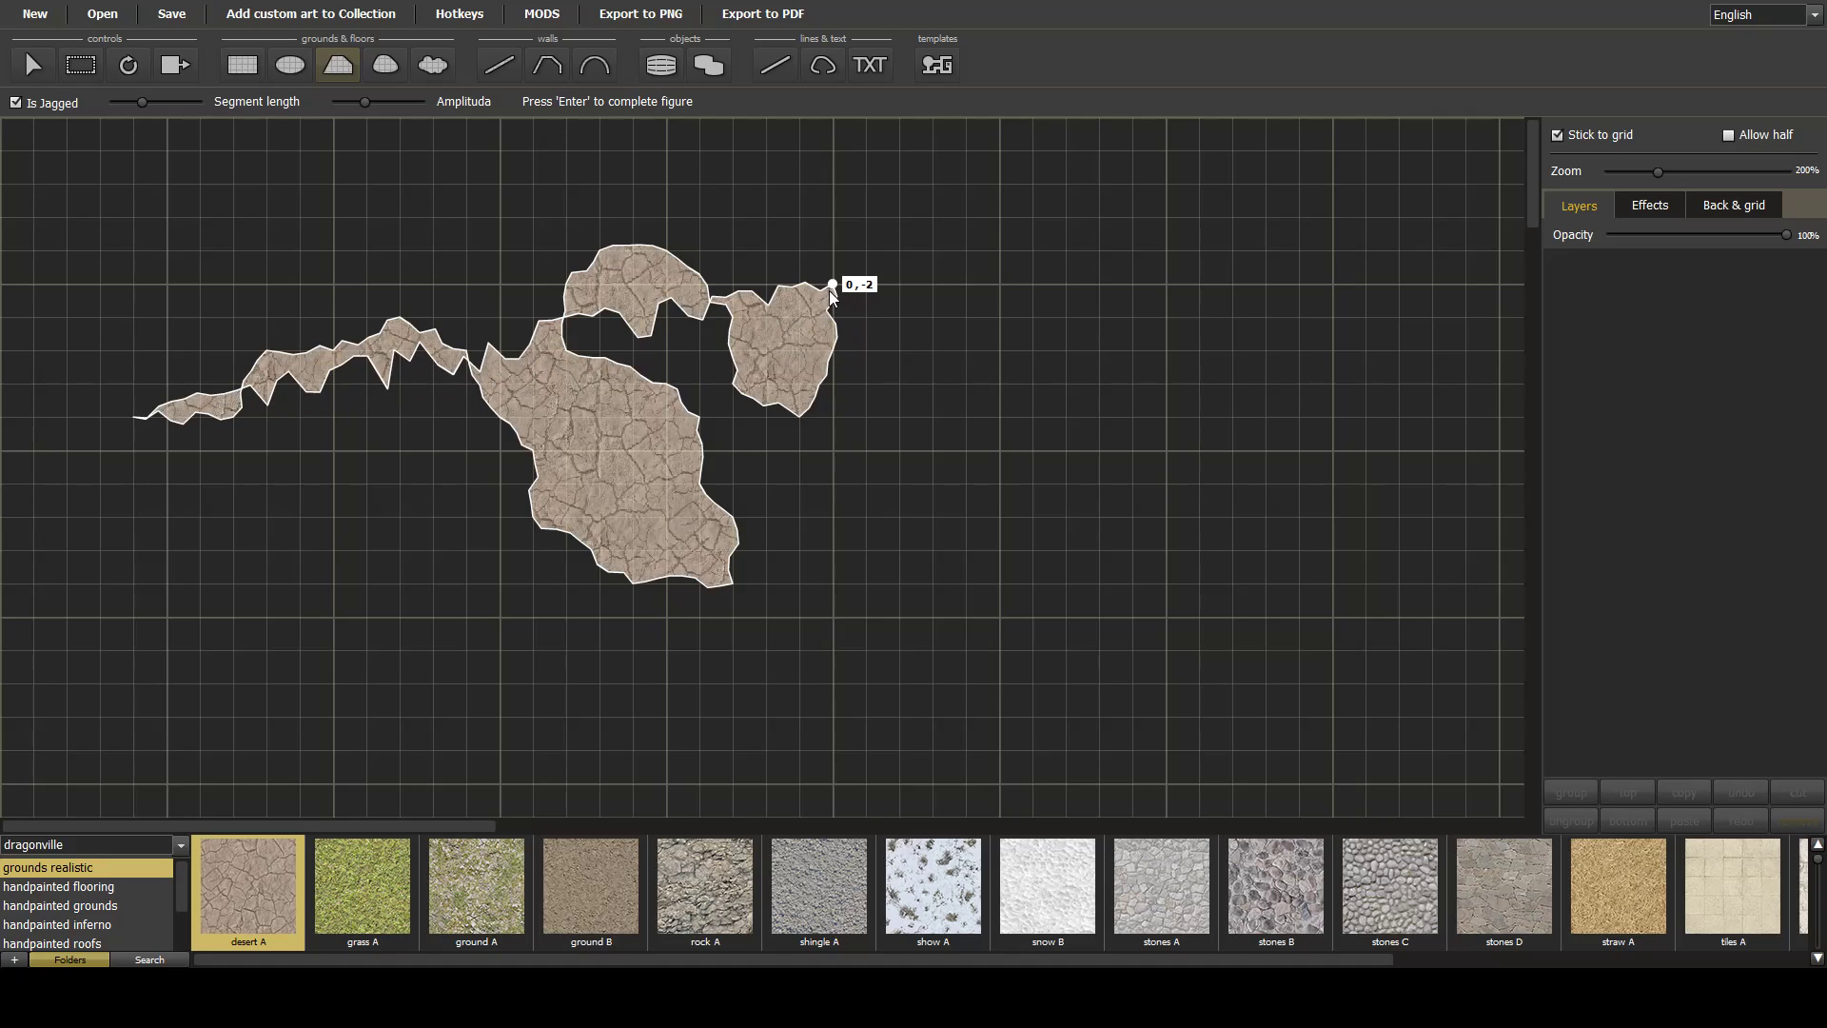
pyautogui.click(871, 217)
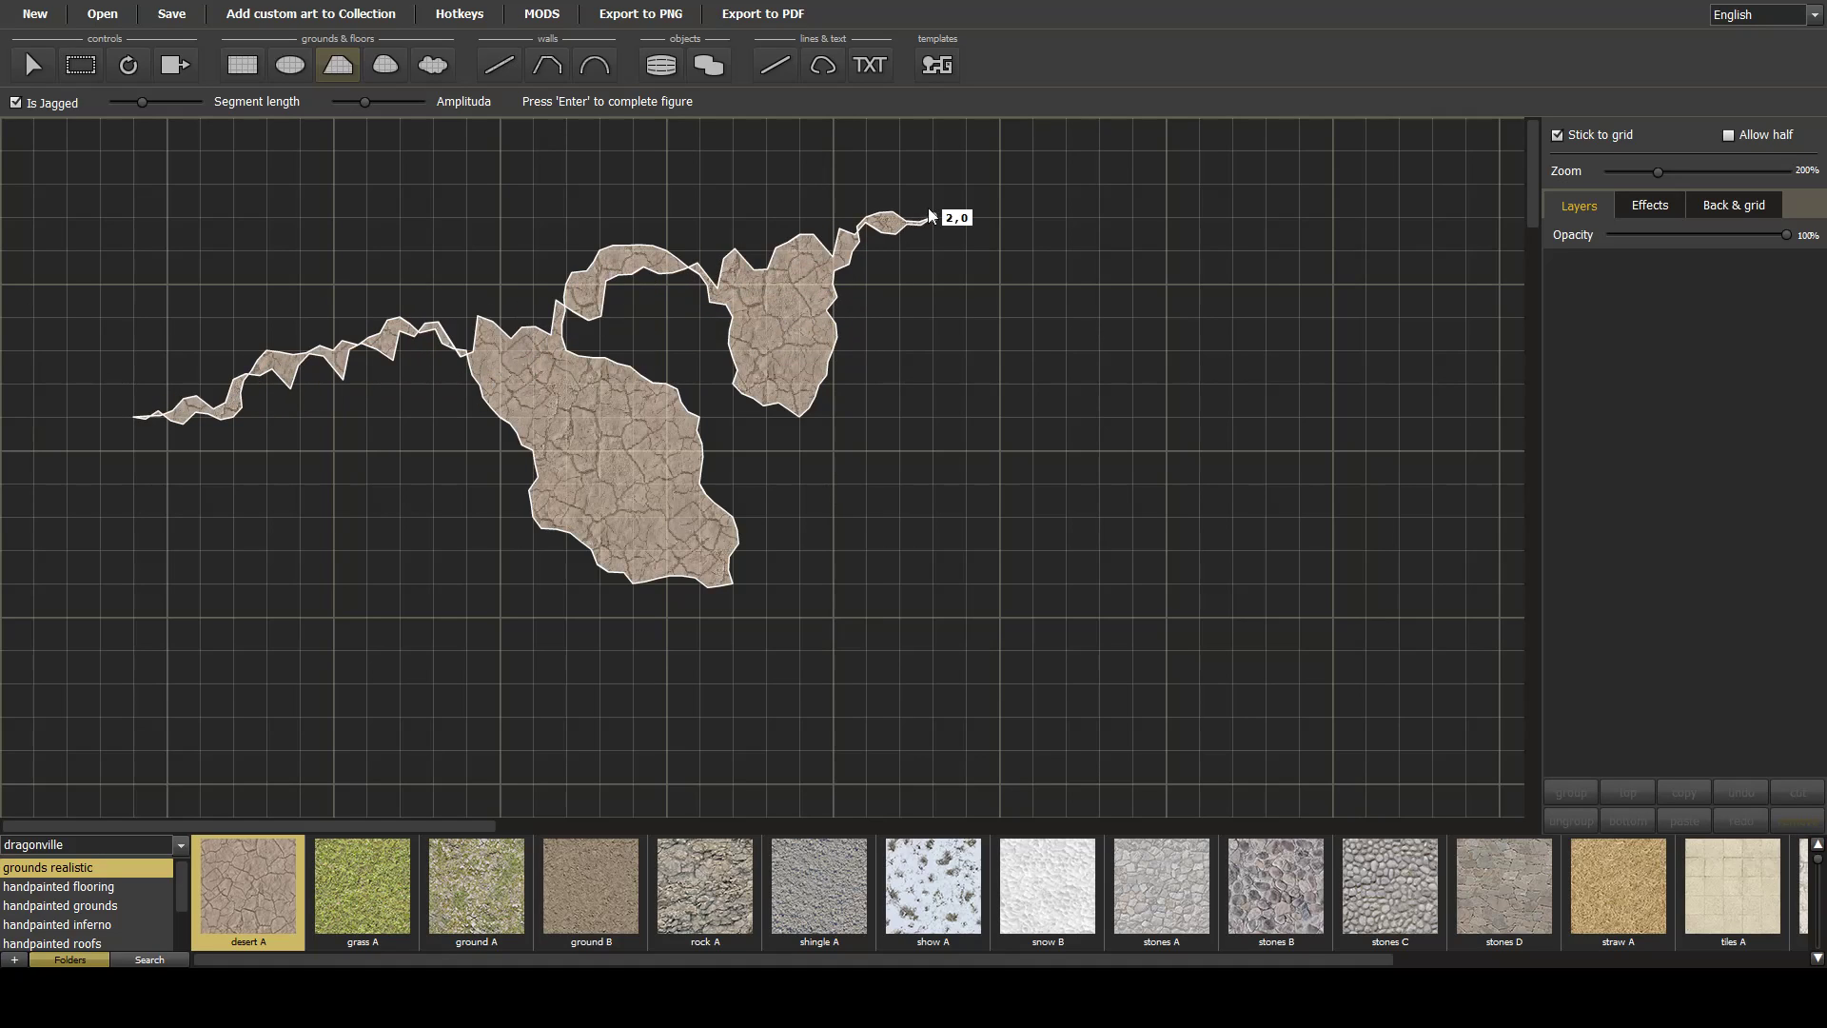
pyautogui.click(1094, 247)
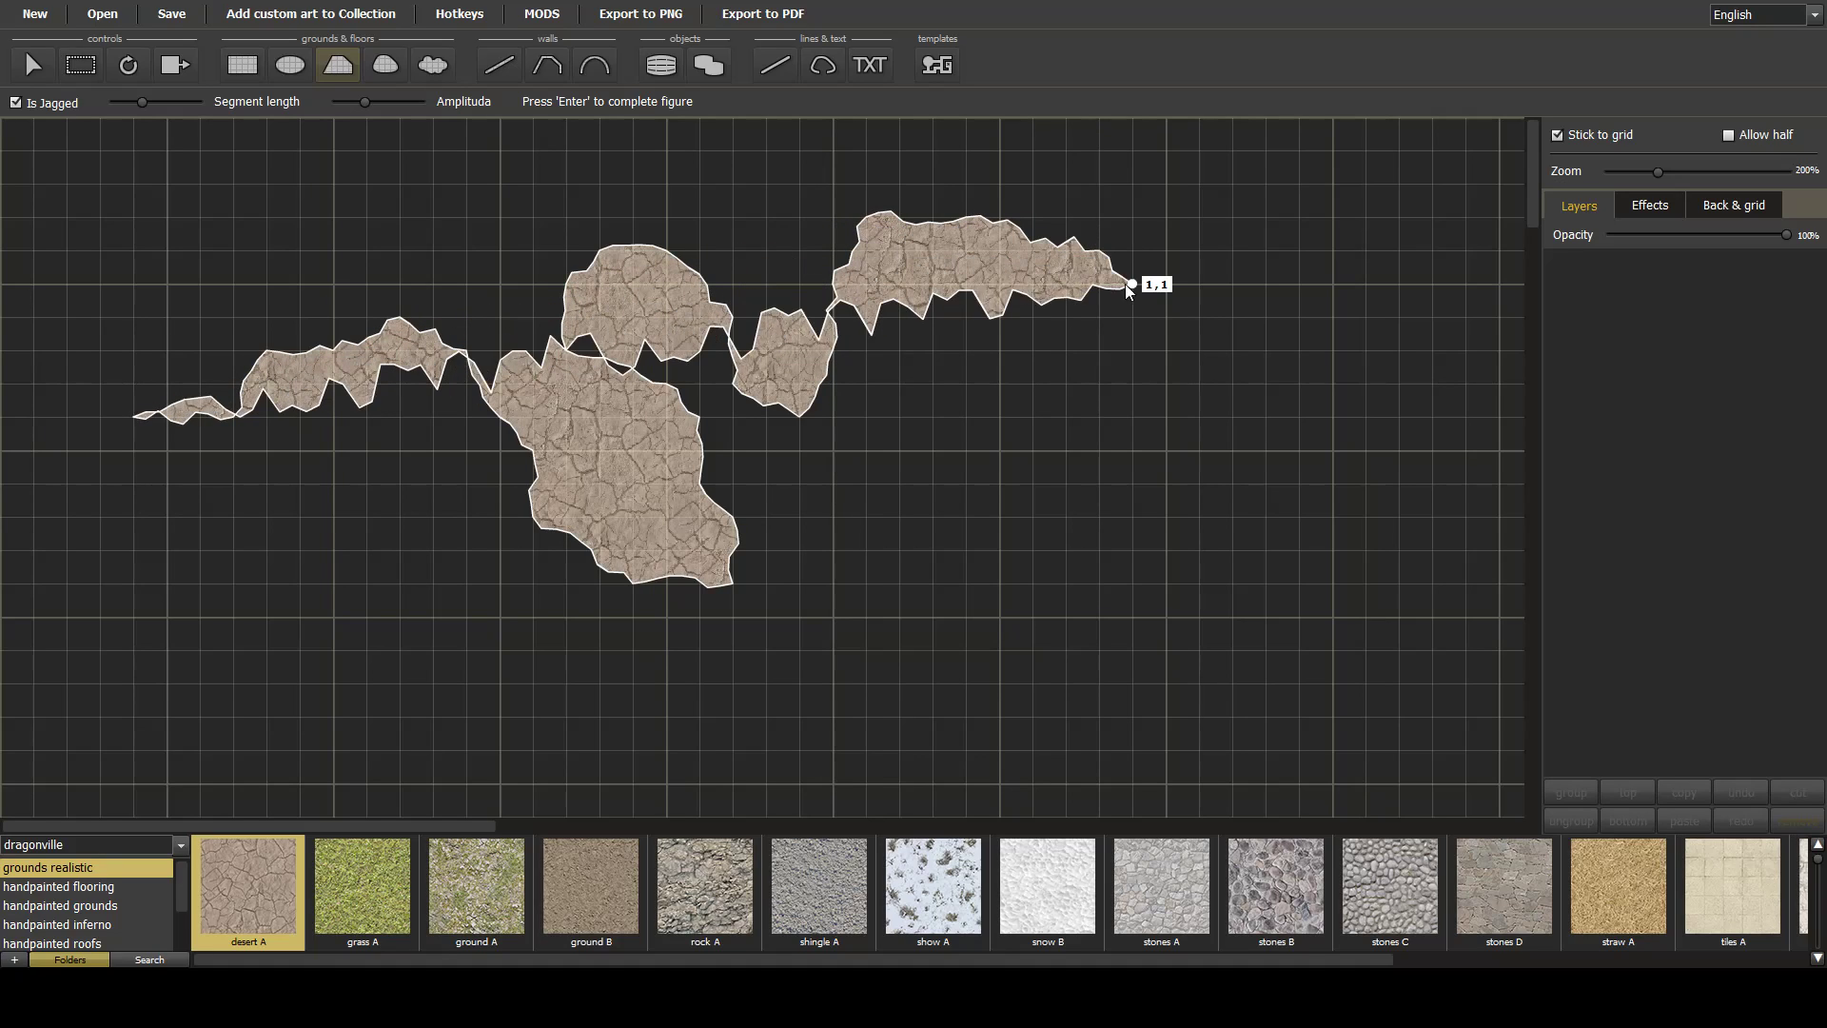
pyautogui.click(1163, 416)
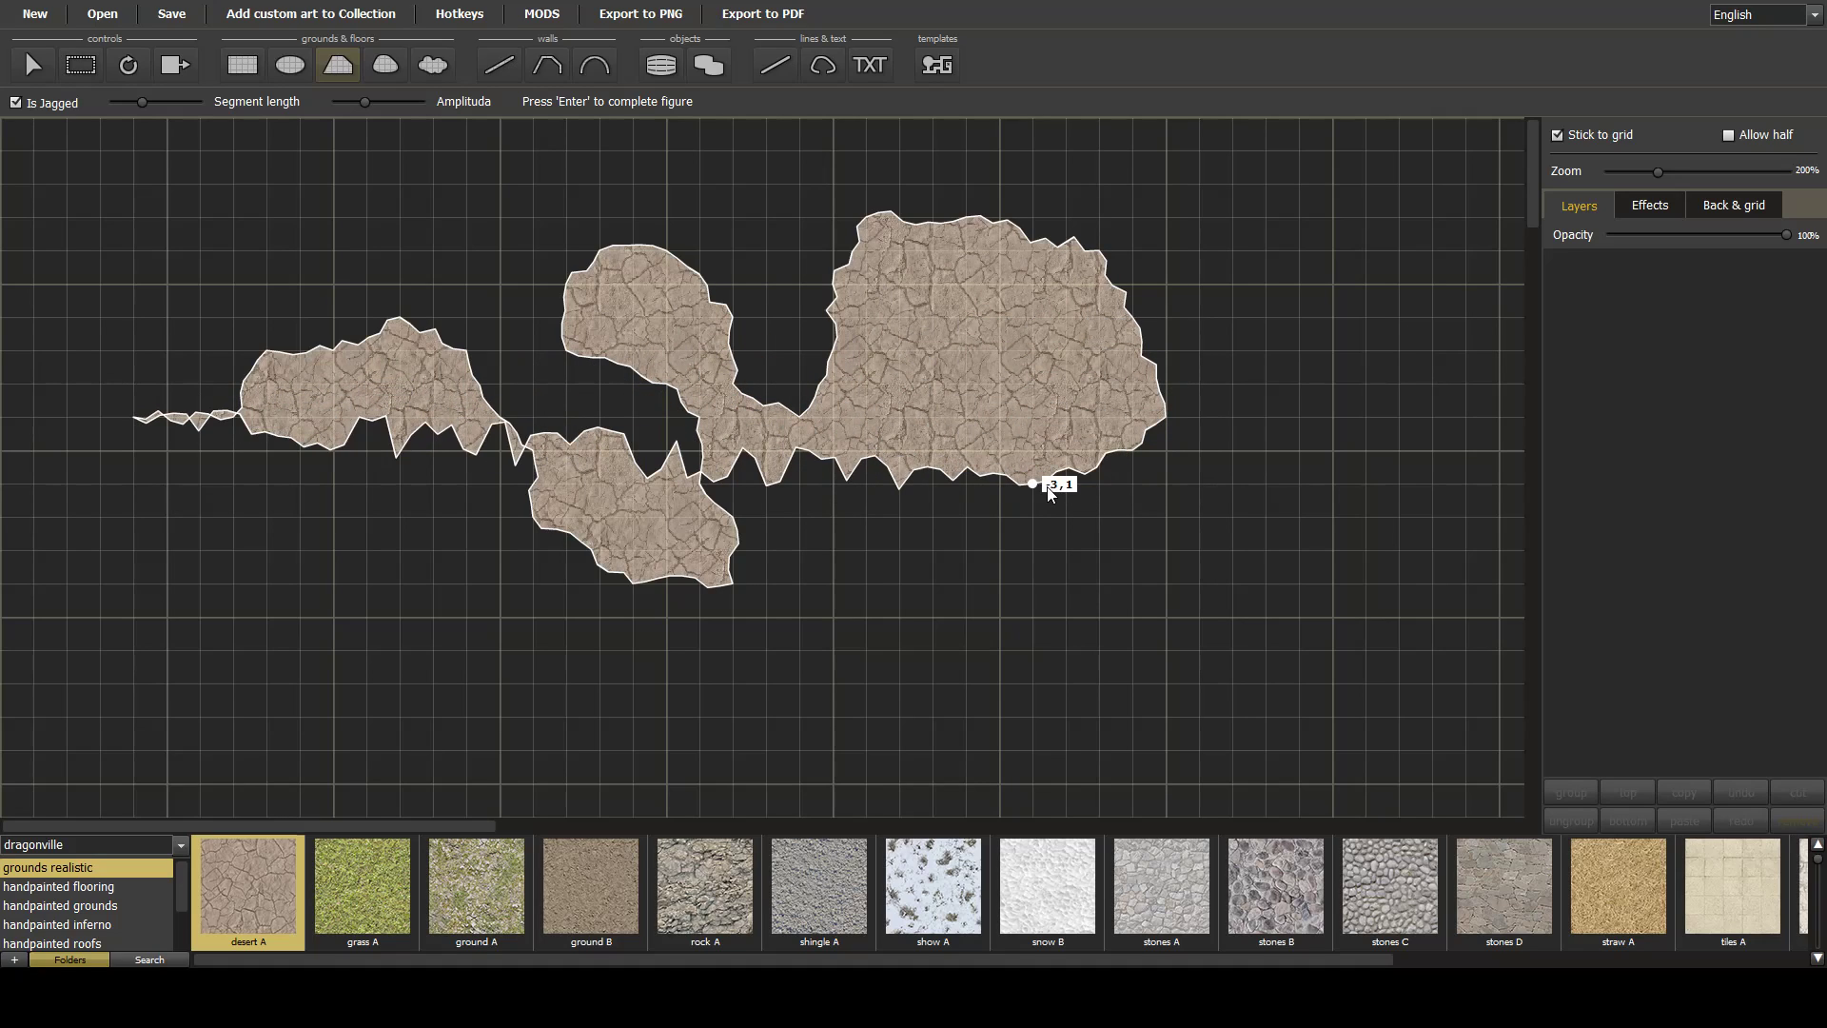
pyautogui.click(923, 495)
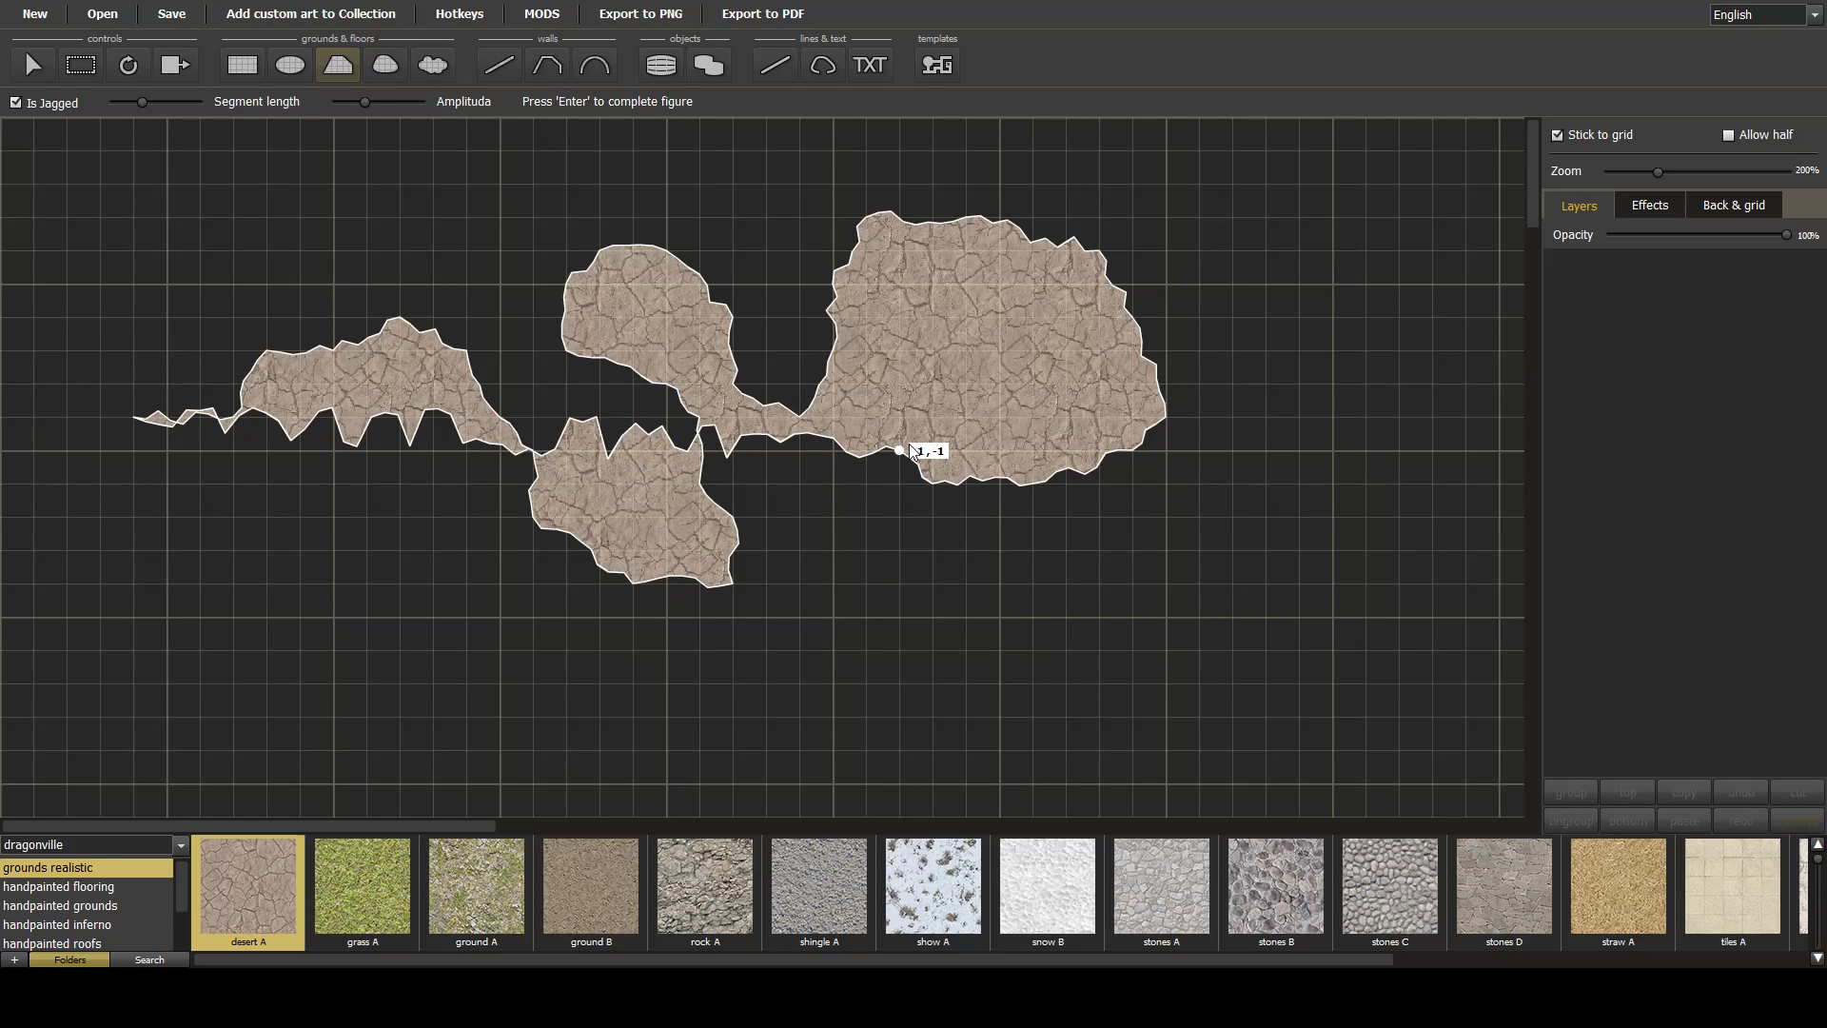
pyautogui.click(900, 448)
pyautogui.click(934, 358)
pyautogui.click(921, 317)
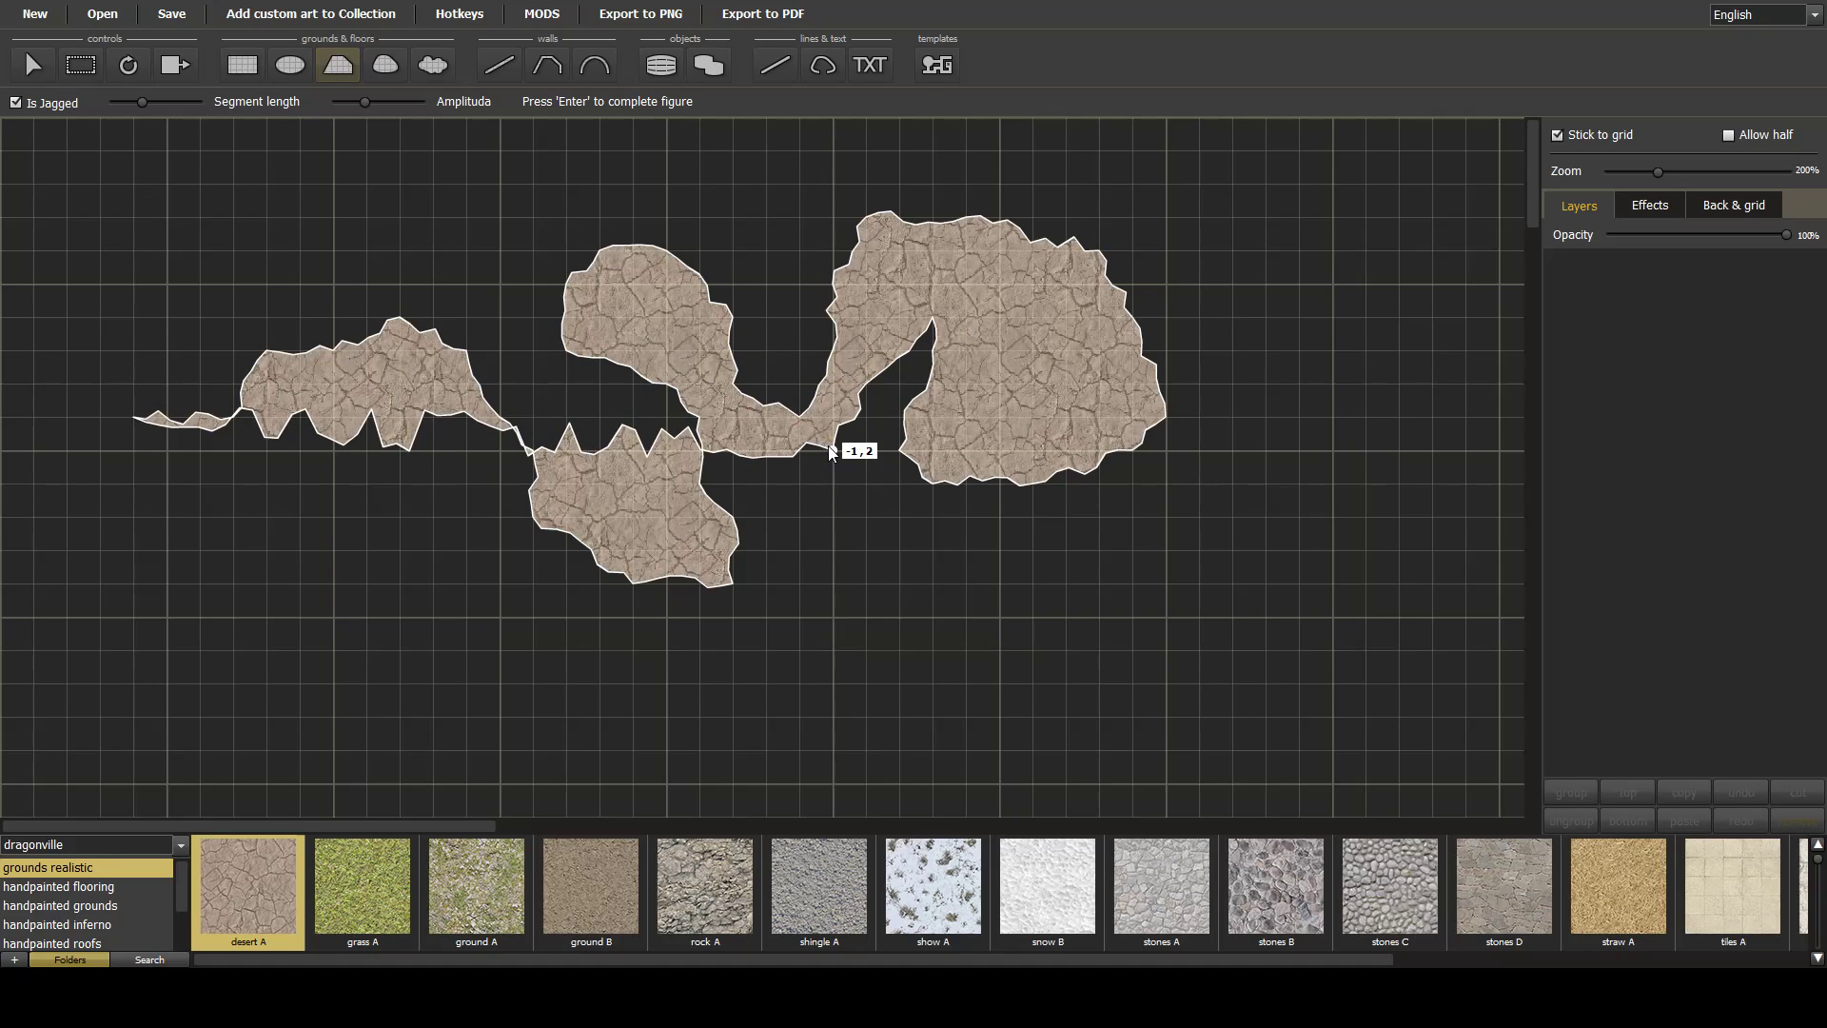
# Carry the outline back down the connecting corridor's eastern wall and east along the upper edge of the southeastern passage.
pyautogui.click(831, 454)
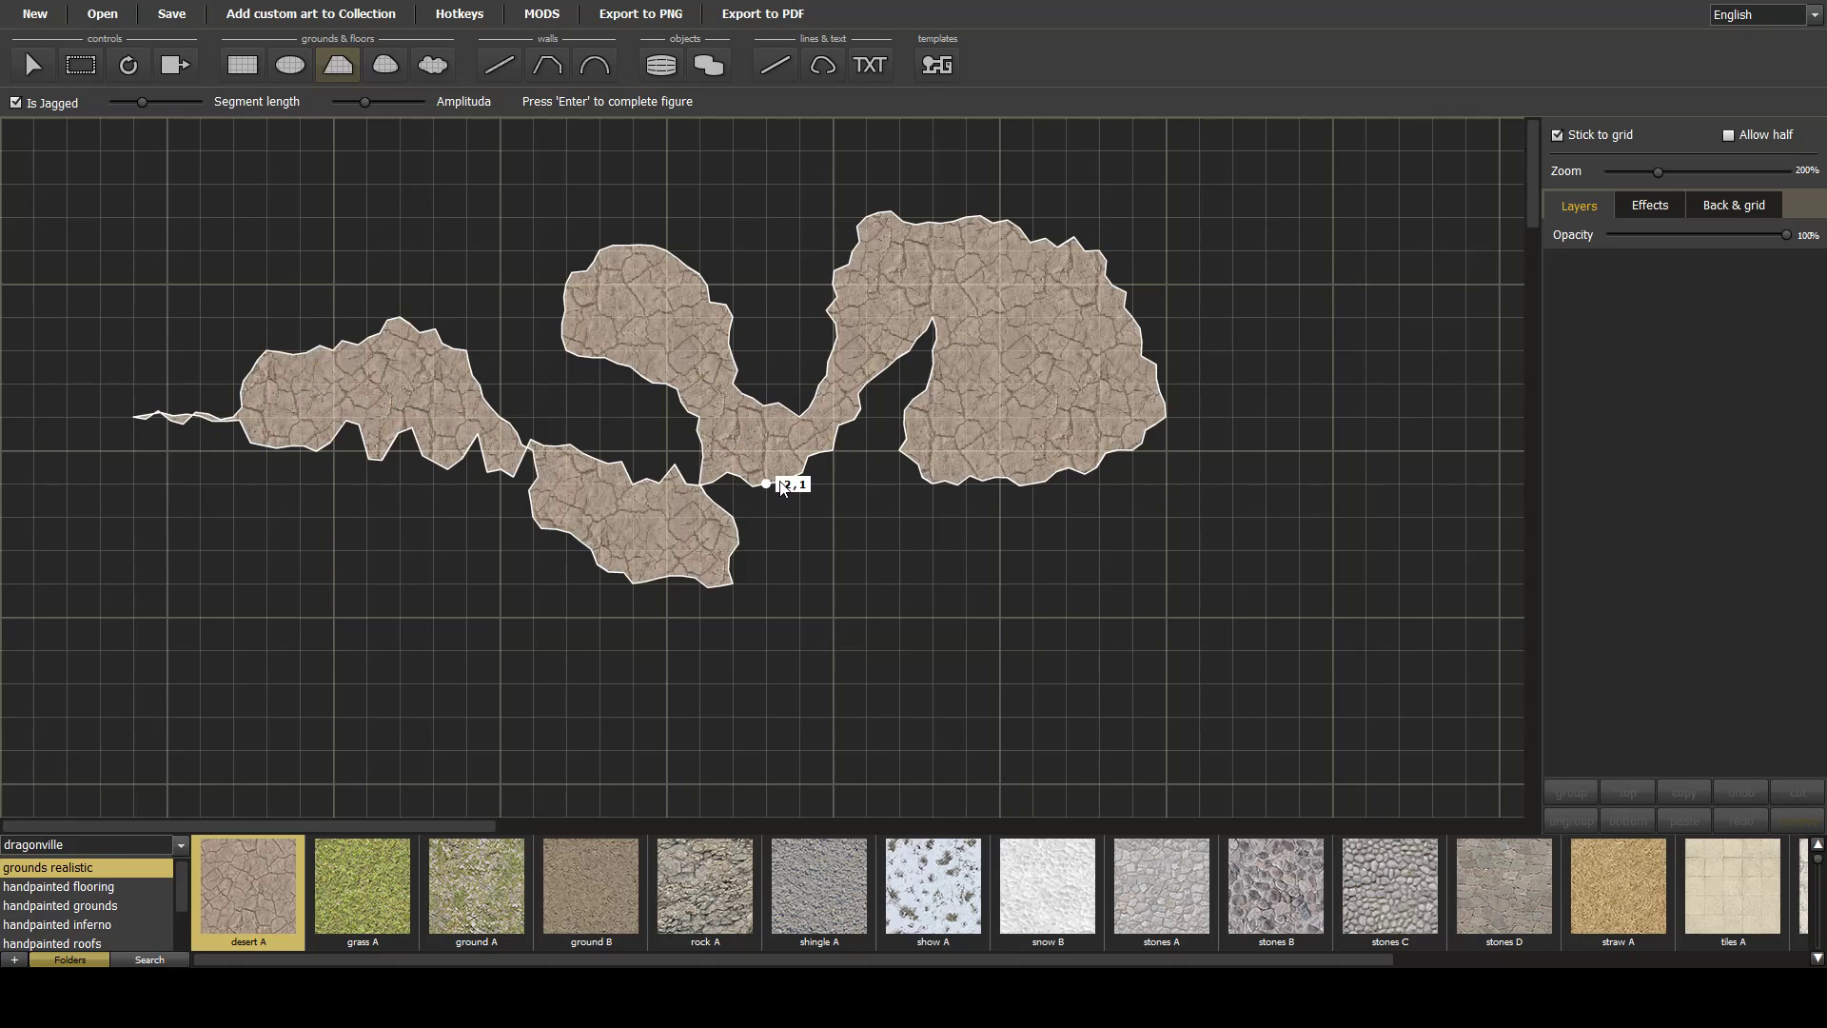
pyautogui.click(801, 584)
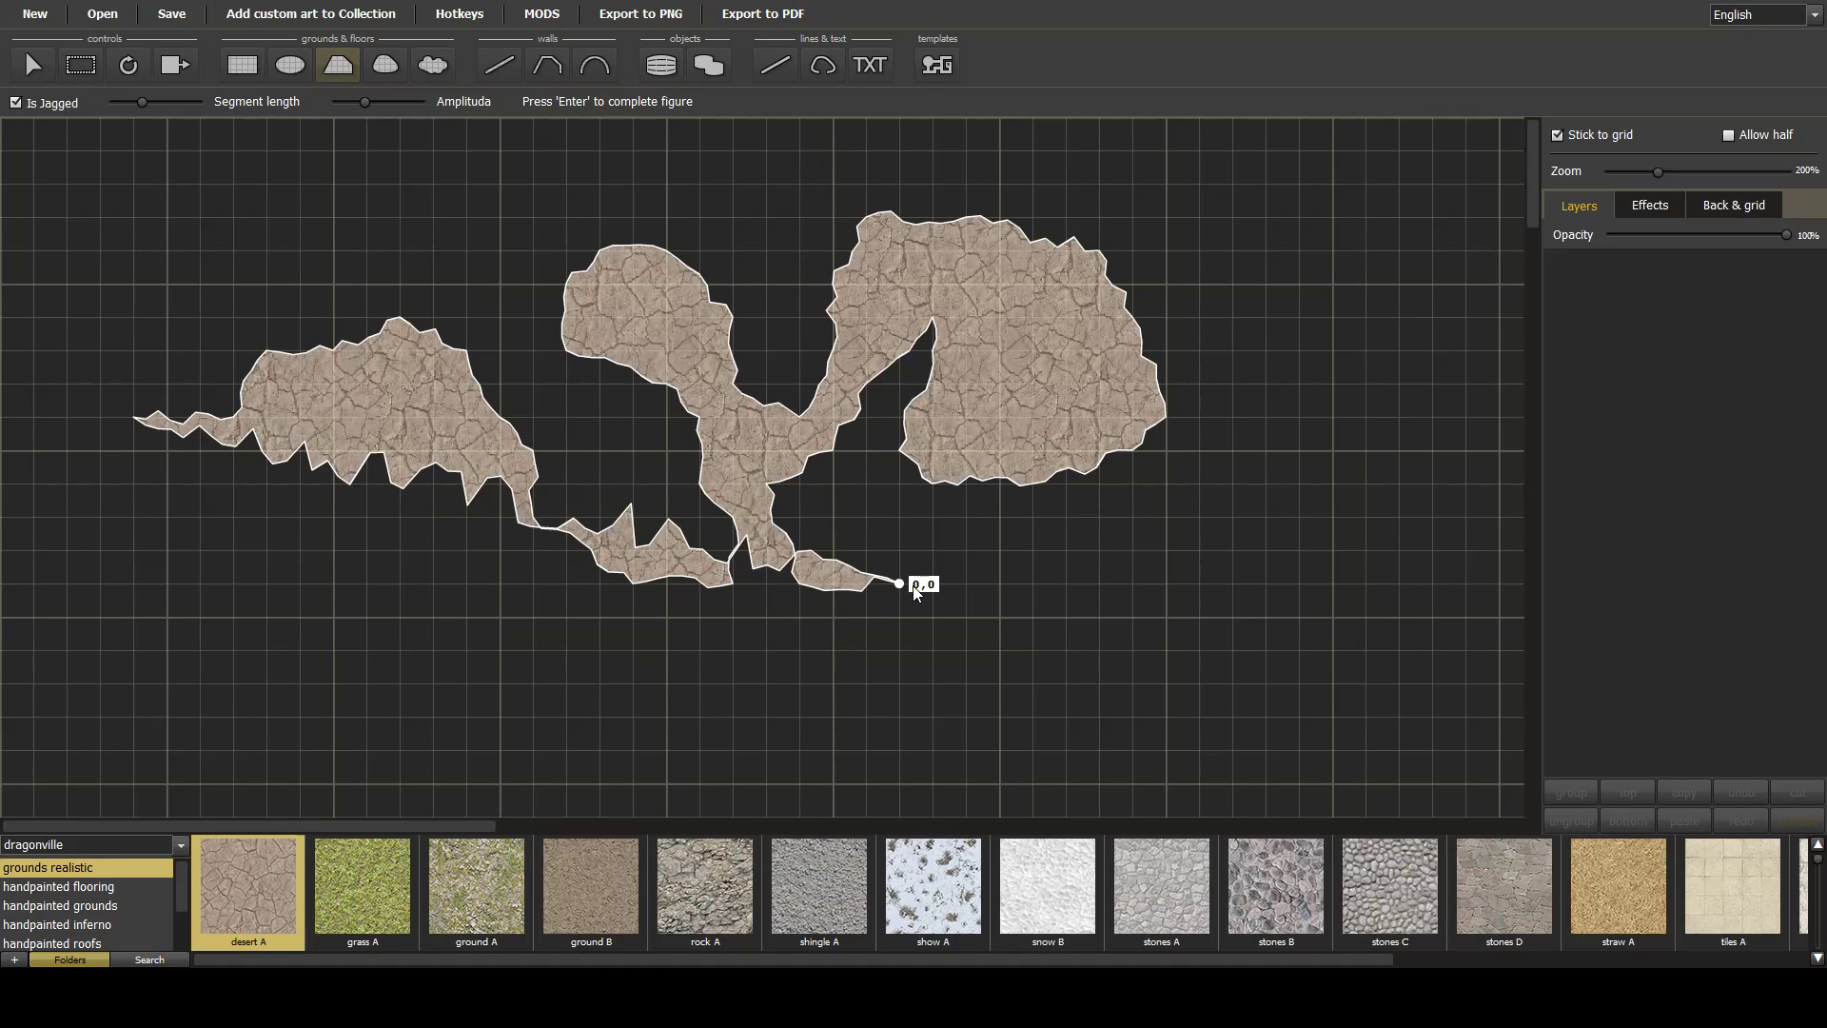
pyautogui.click(1001, 549)
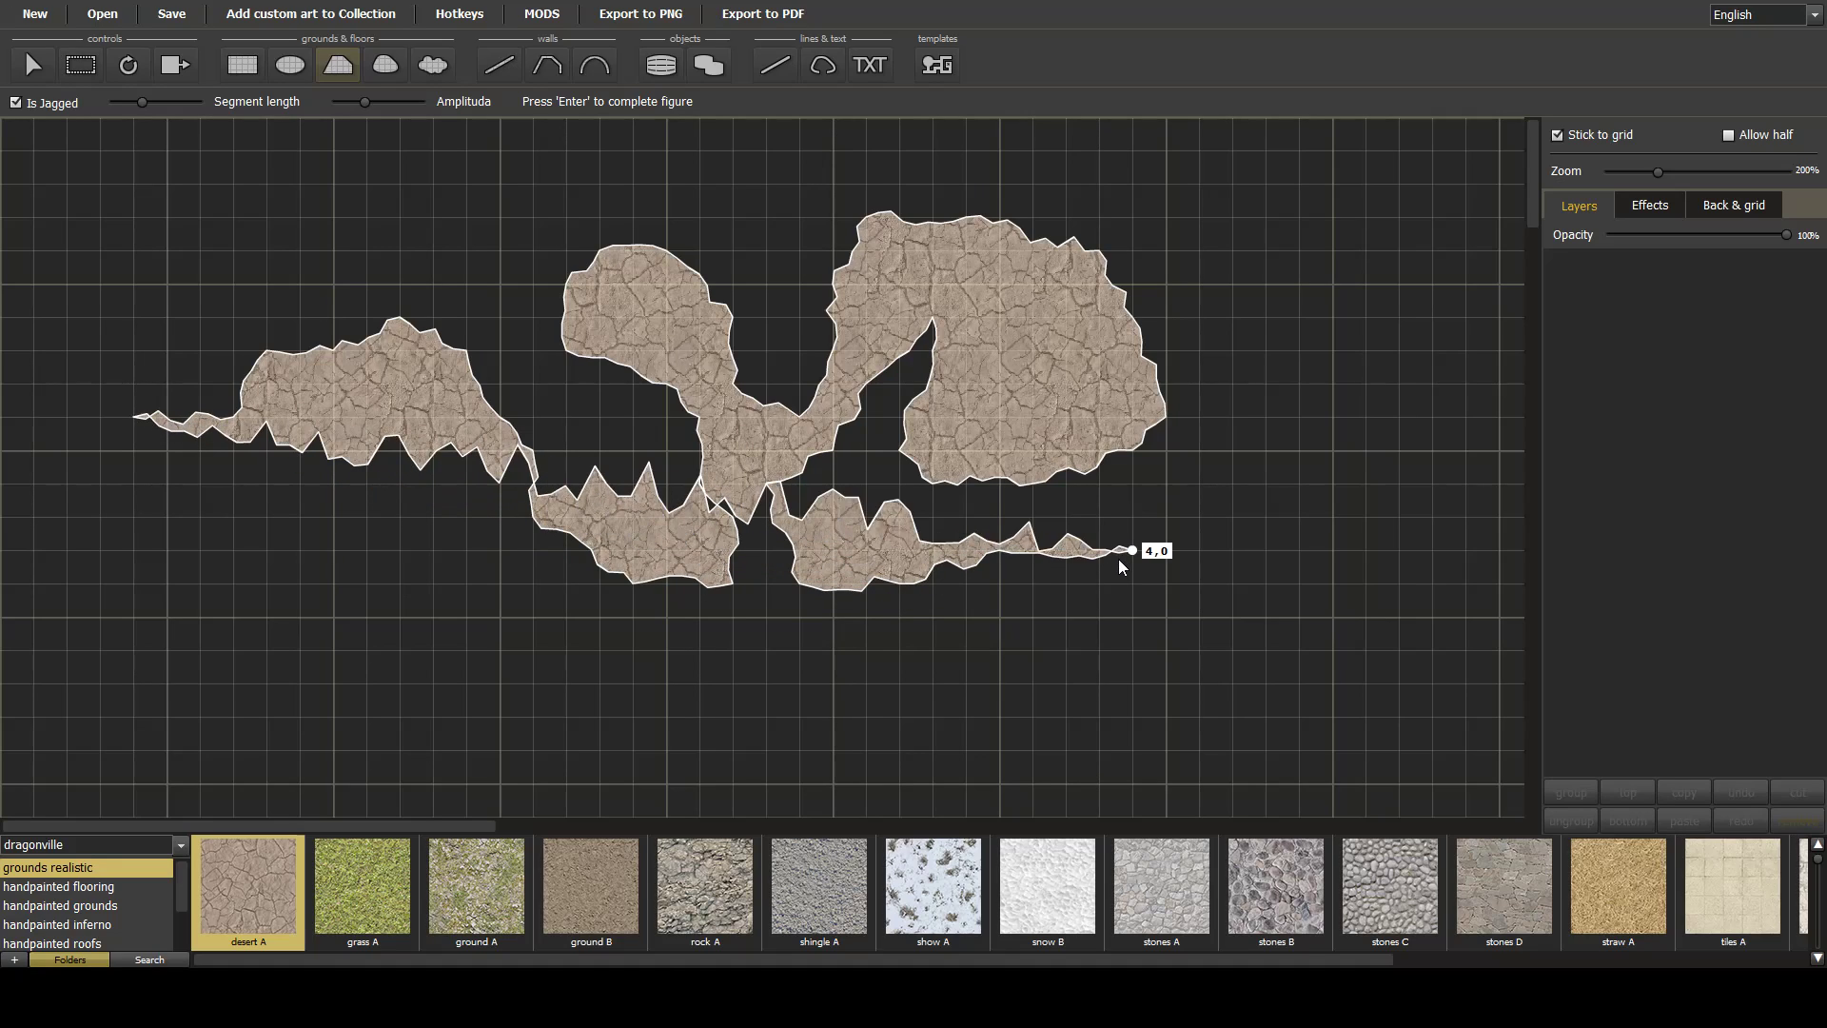
pyautogui.click(1135, 584)
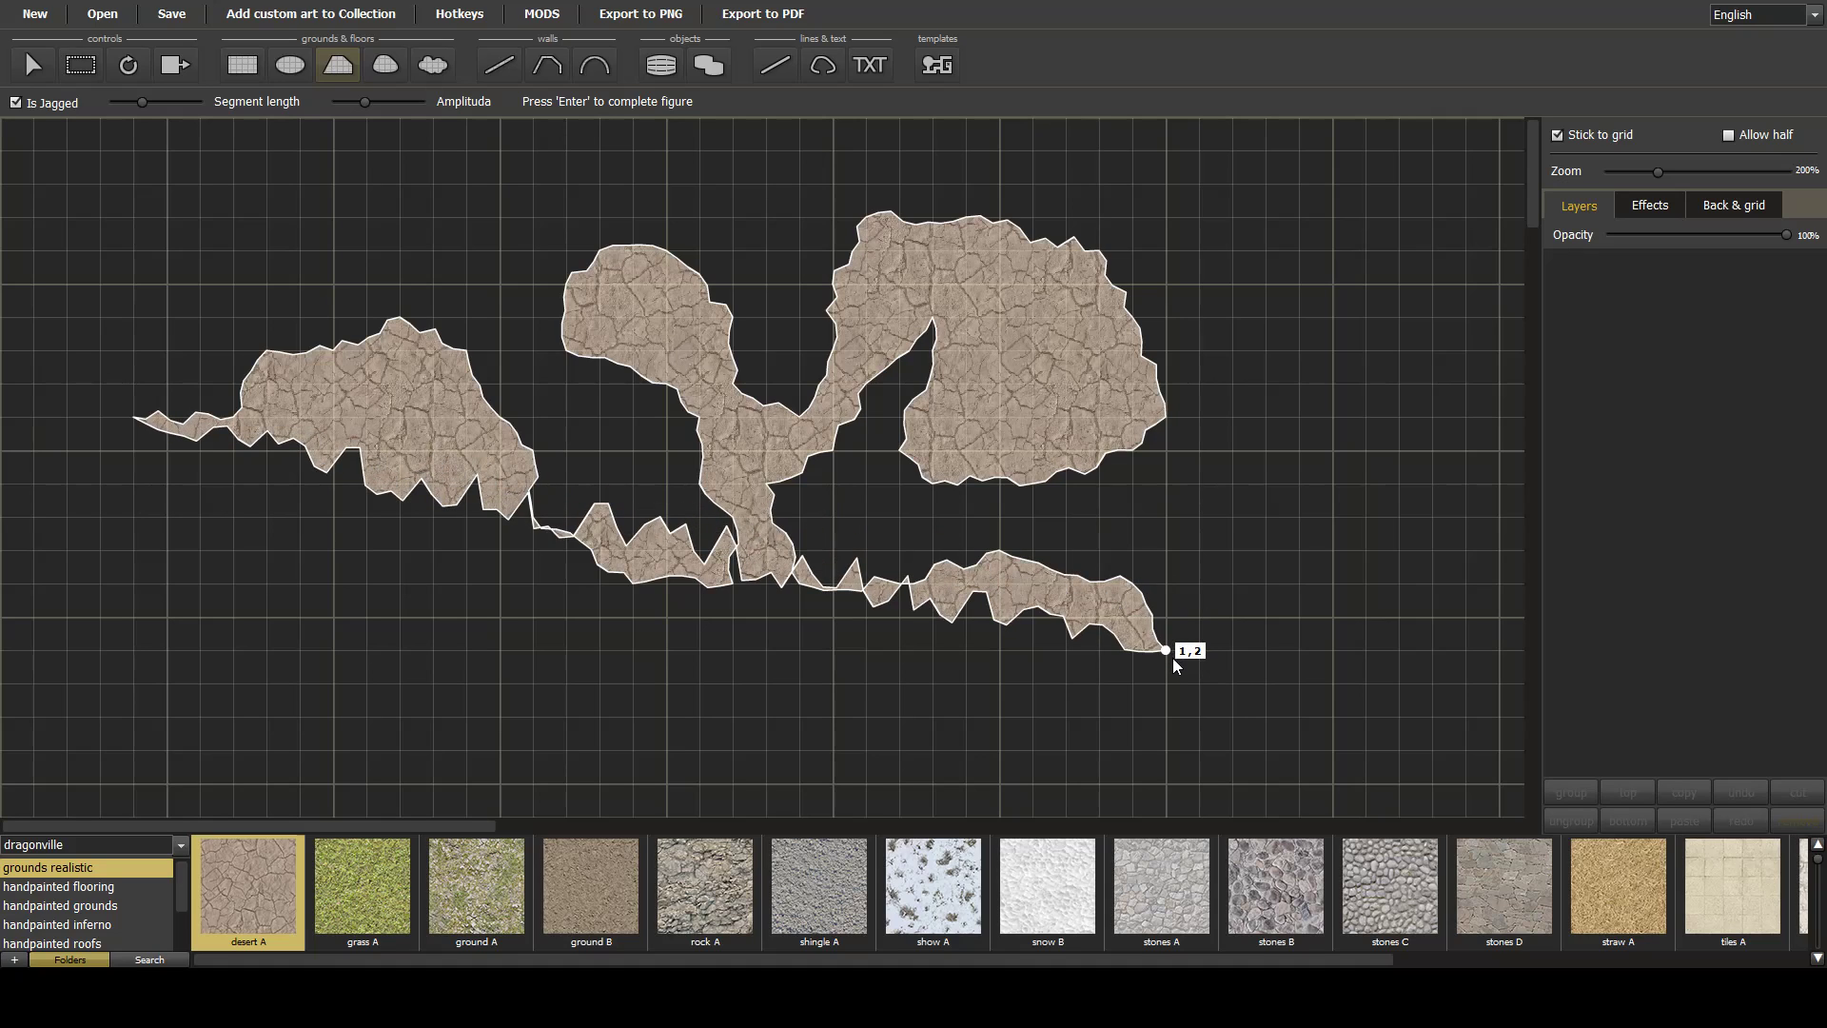
pyautogui.click(1172, 657)
pyautogui.press('Return')
# Hook the southeastern passage south into a dead end and trace its inner edge back northwest.
pyautogui.moveTo(1532, 225); pyautogui.dragTo(1538, 259)
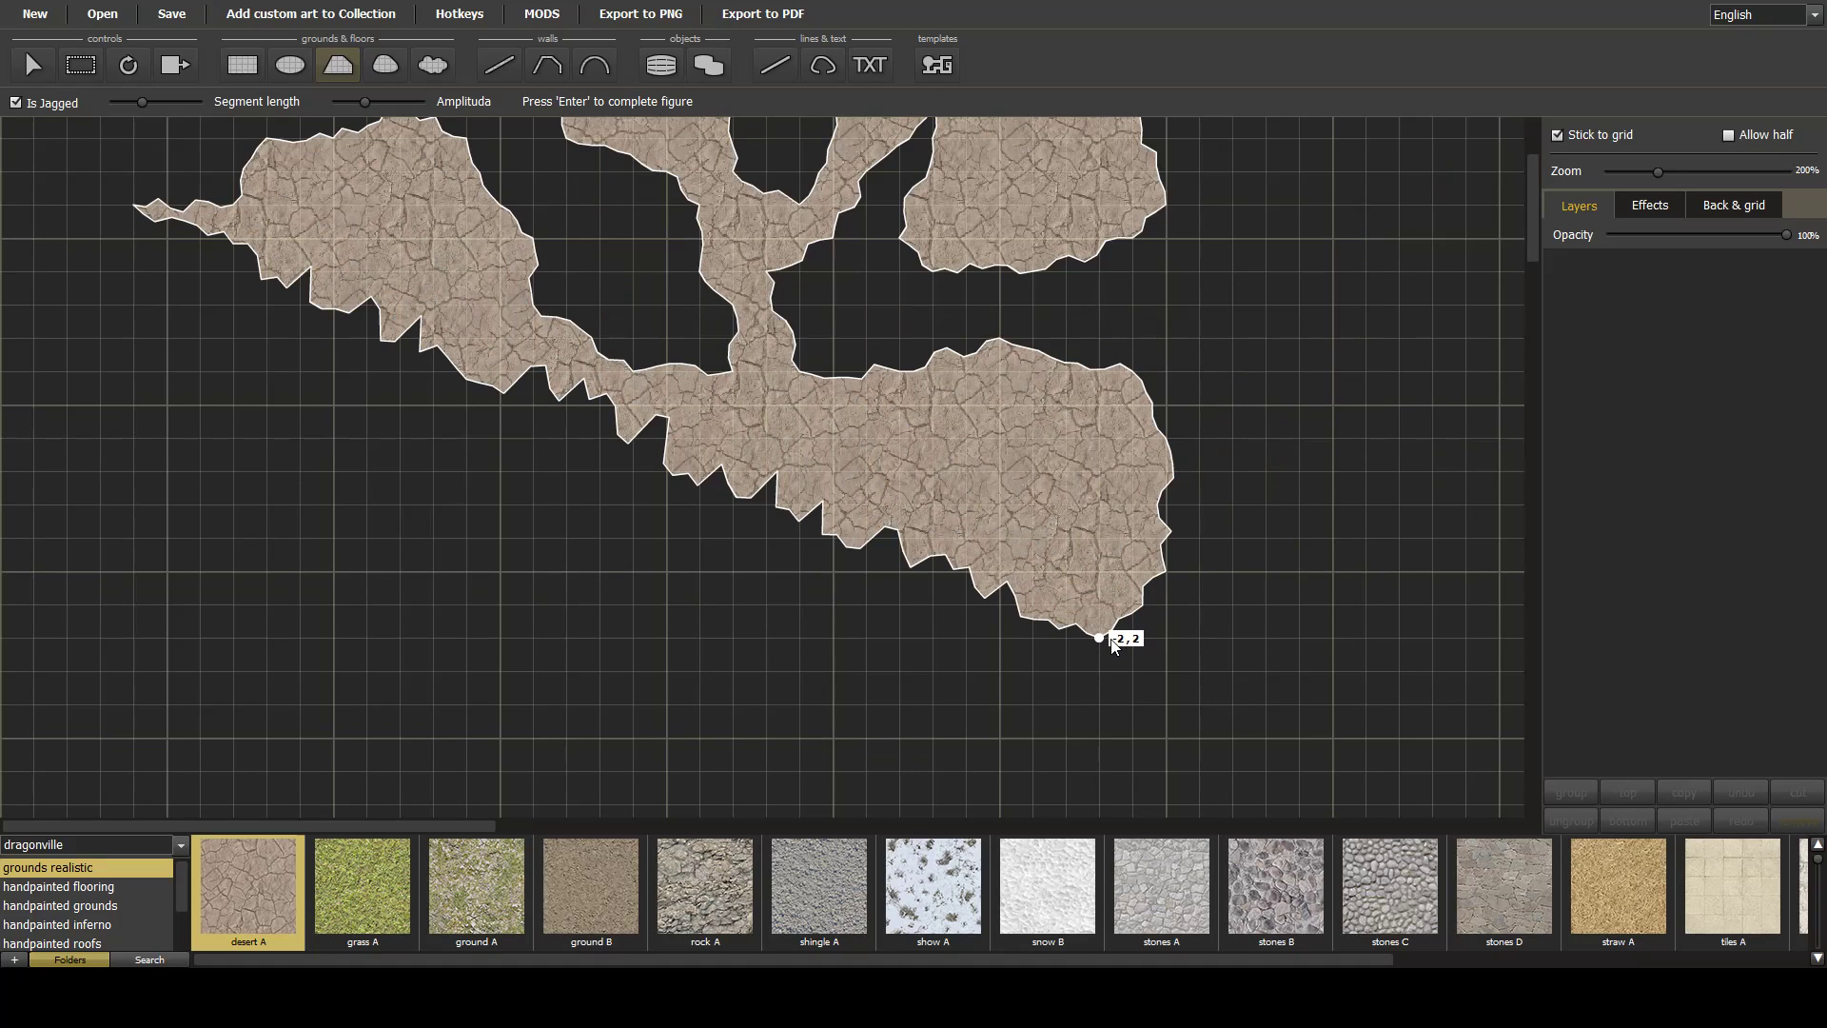
pyautogui.click(1067, 636)
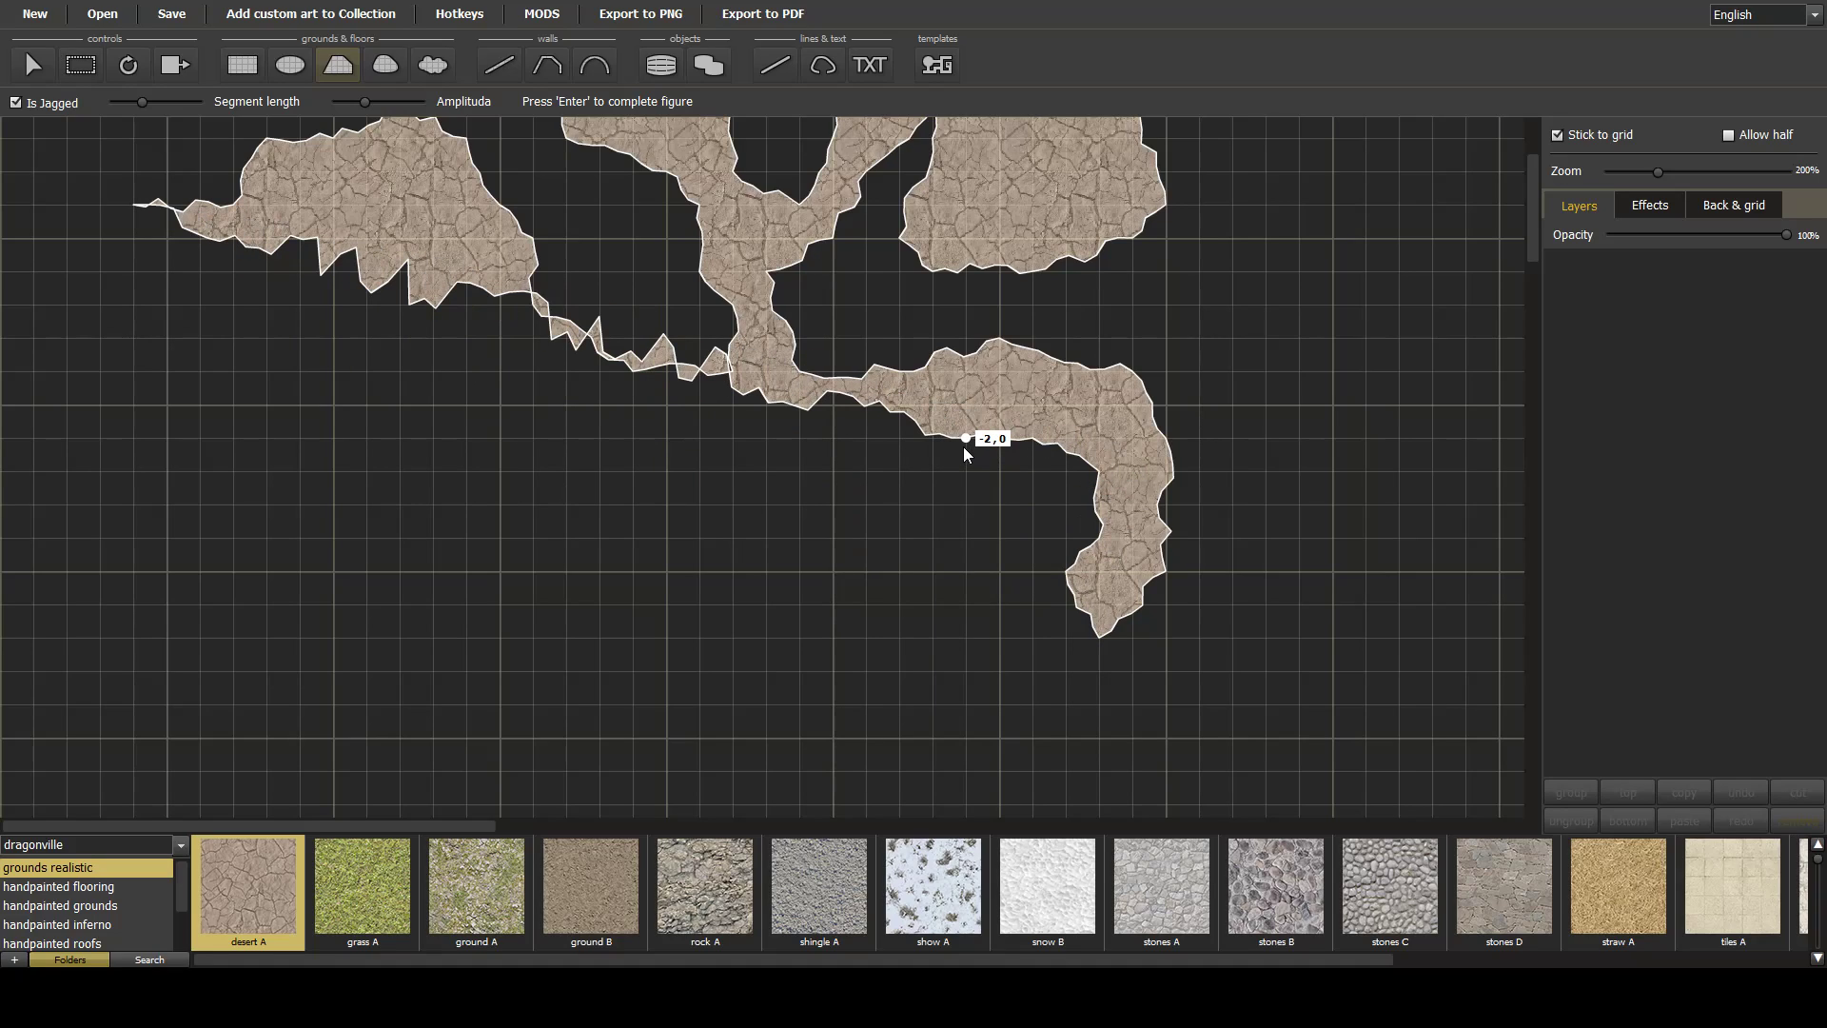
pyautogui.click(964, 445)
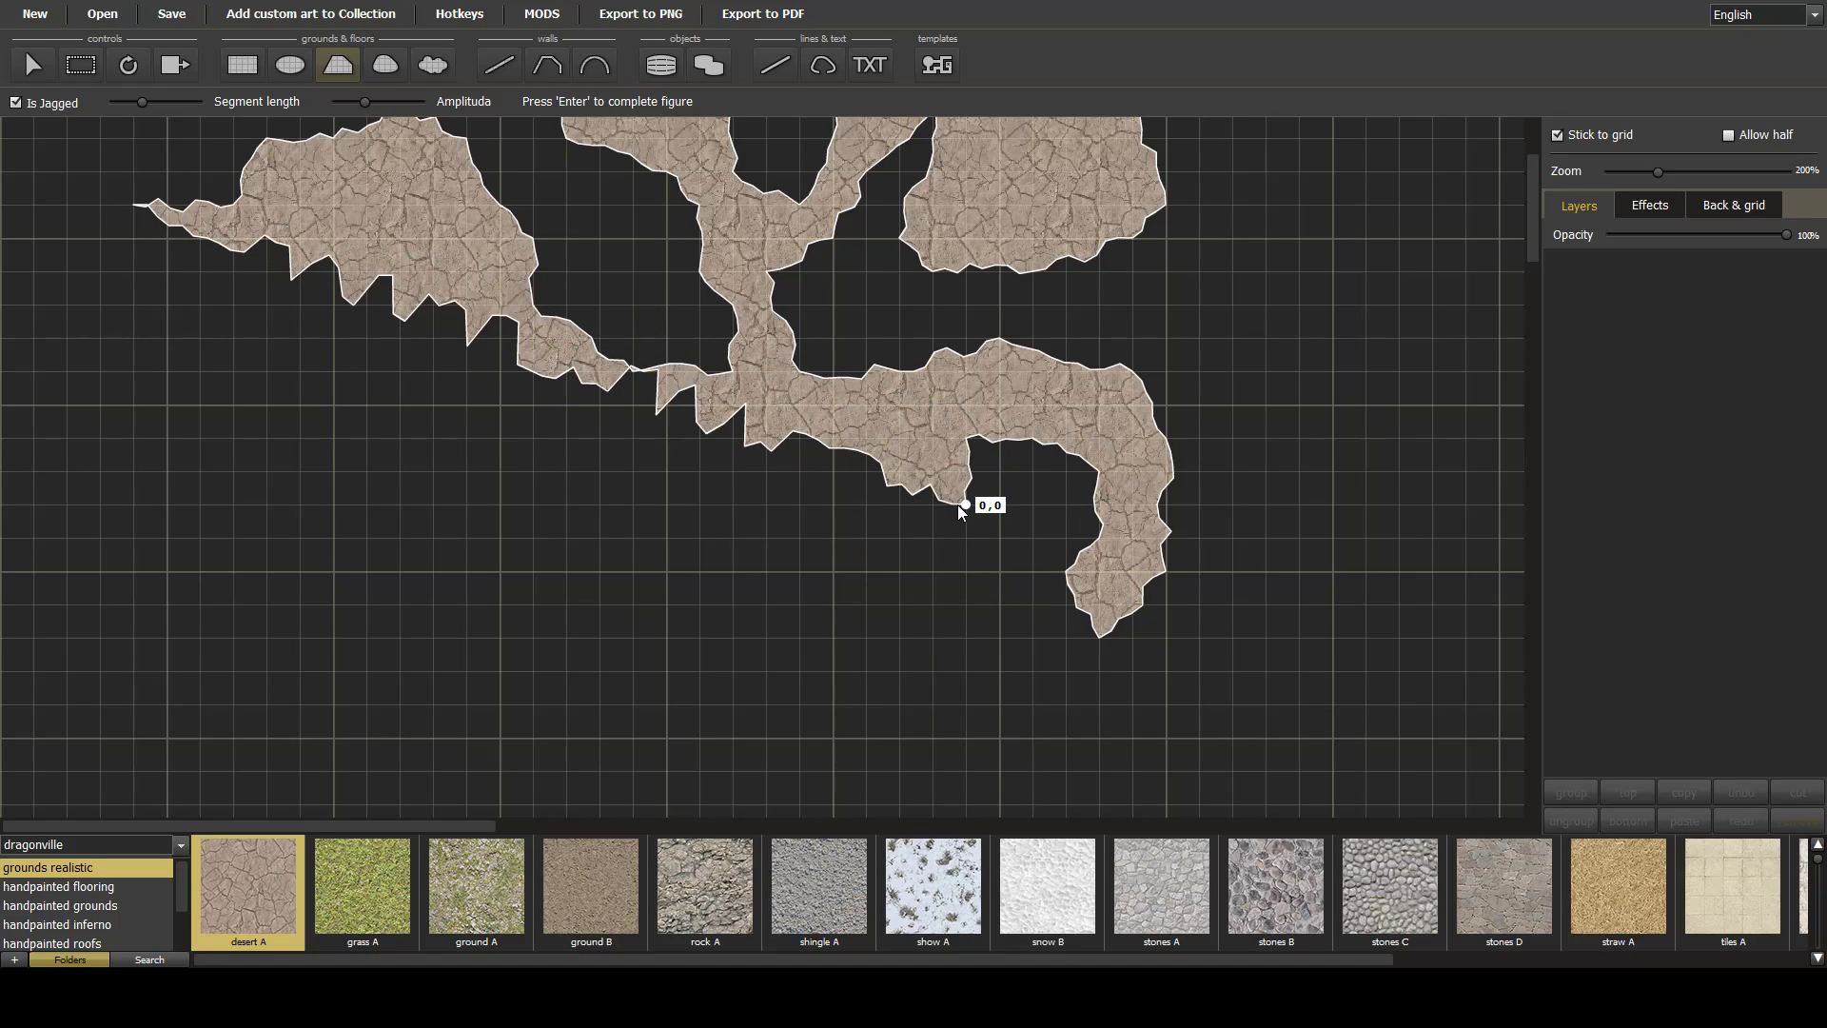
# Trace a southern branch that runs down beside the hooked passage, turns southwest to a blunt end and returns north.
pyautogui.click(1023, 511)
pyautogui.click(1035, 563)
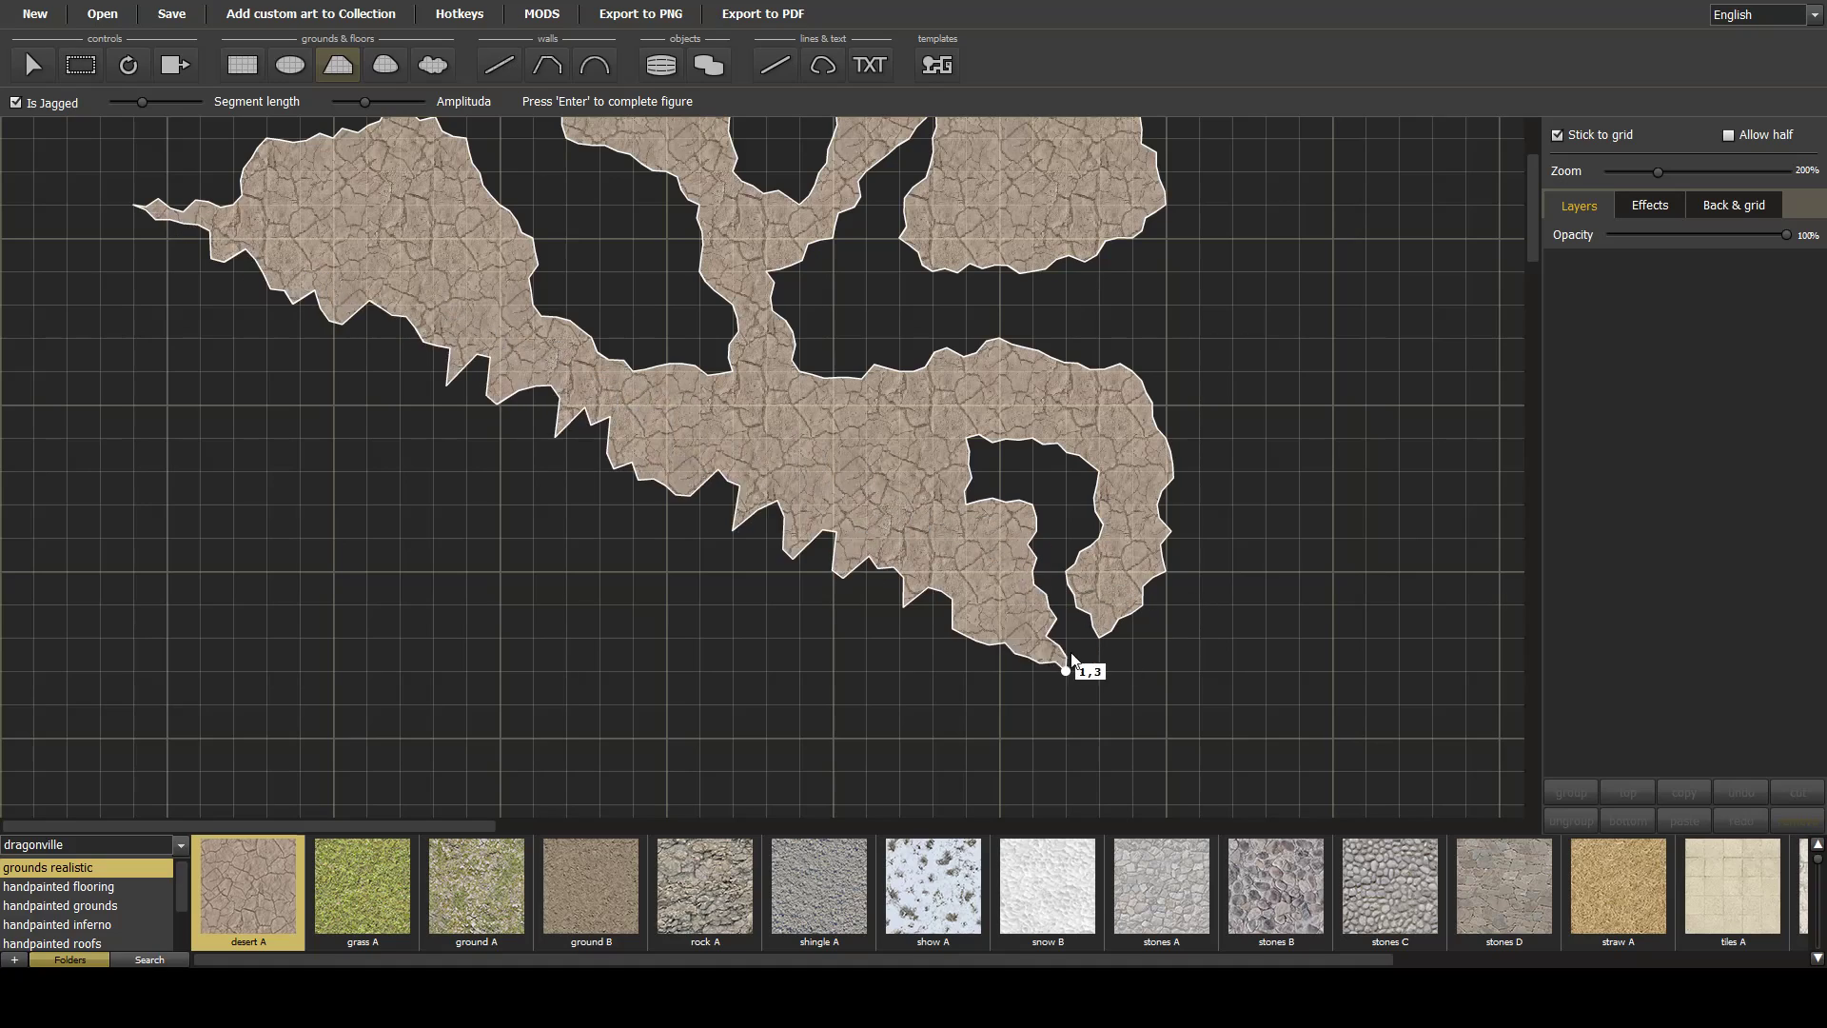
pyautogui.click(1032, 608)
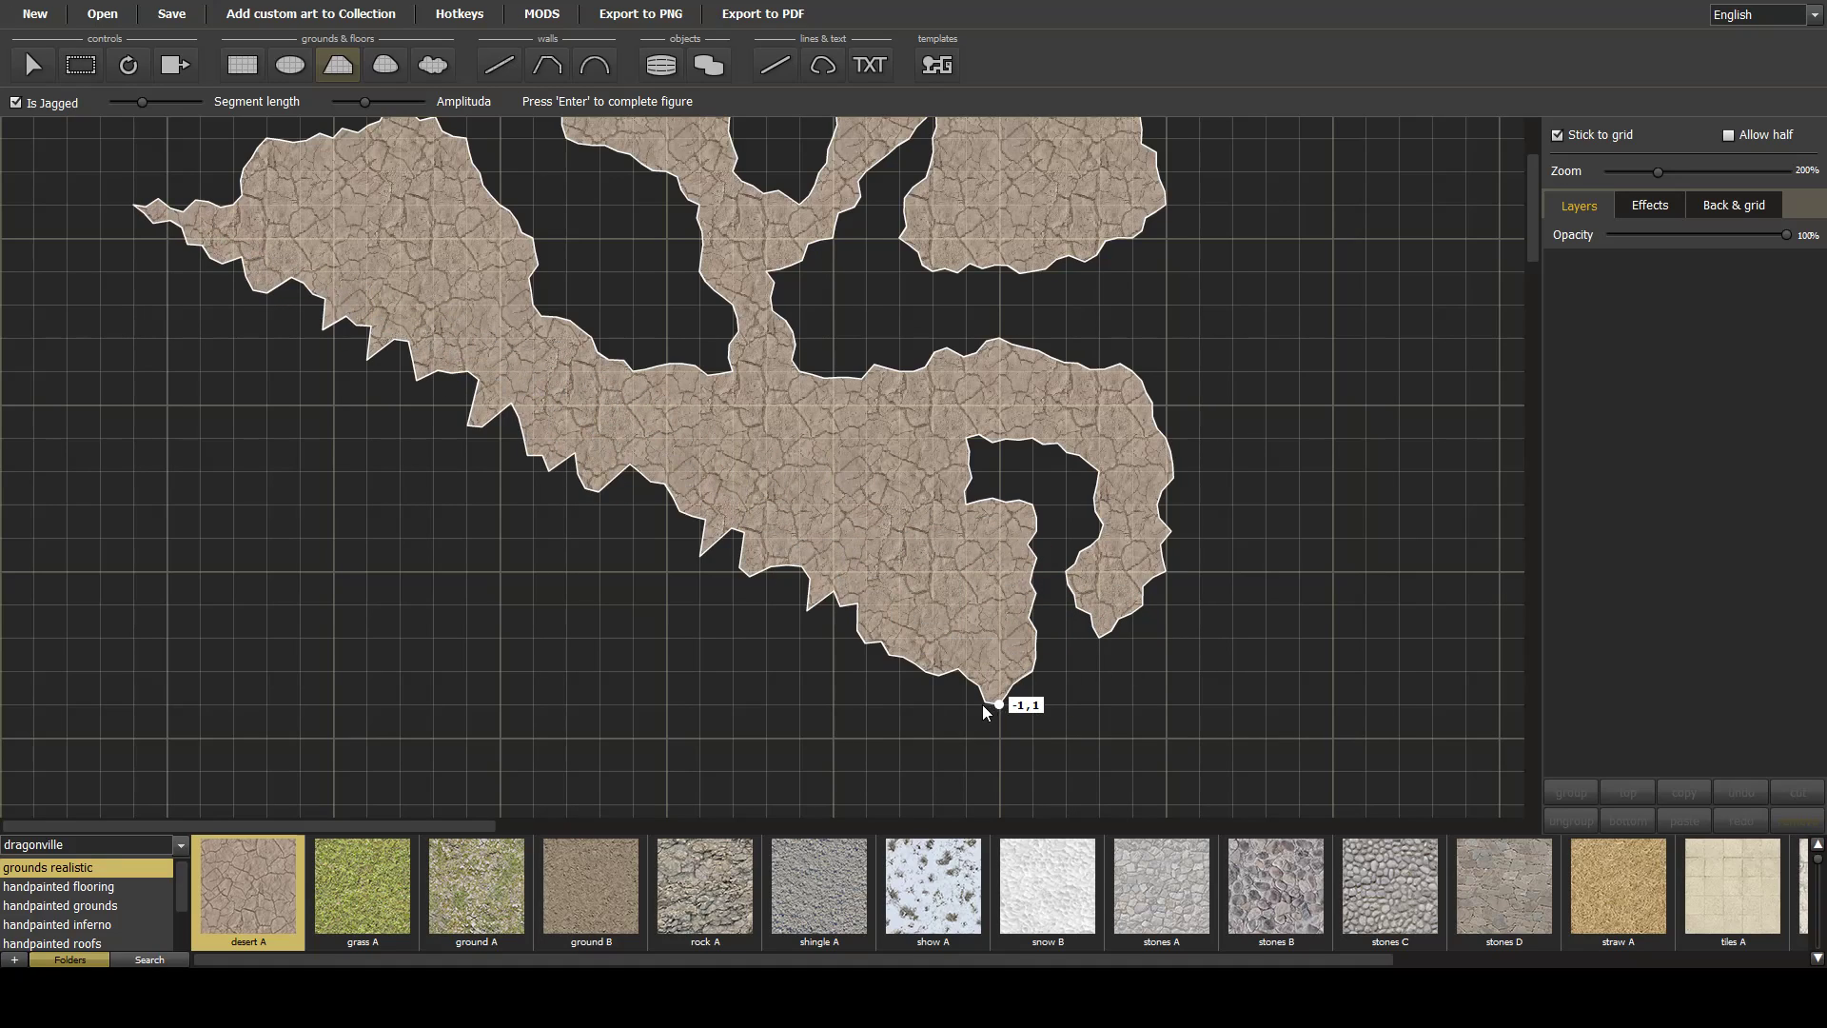
pyautogui.click(834, 770)
pyautogui.click(800, 669)
pyautogui.click(894, 601)
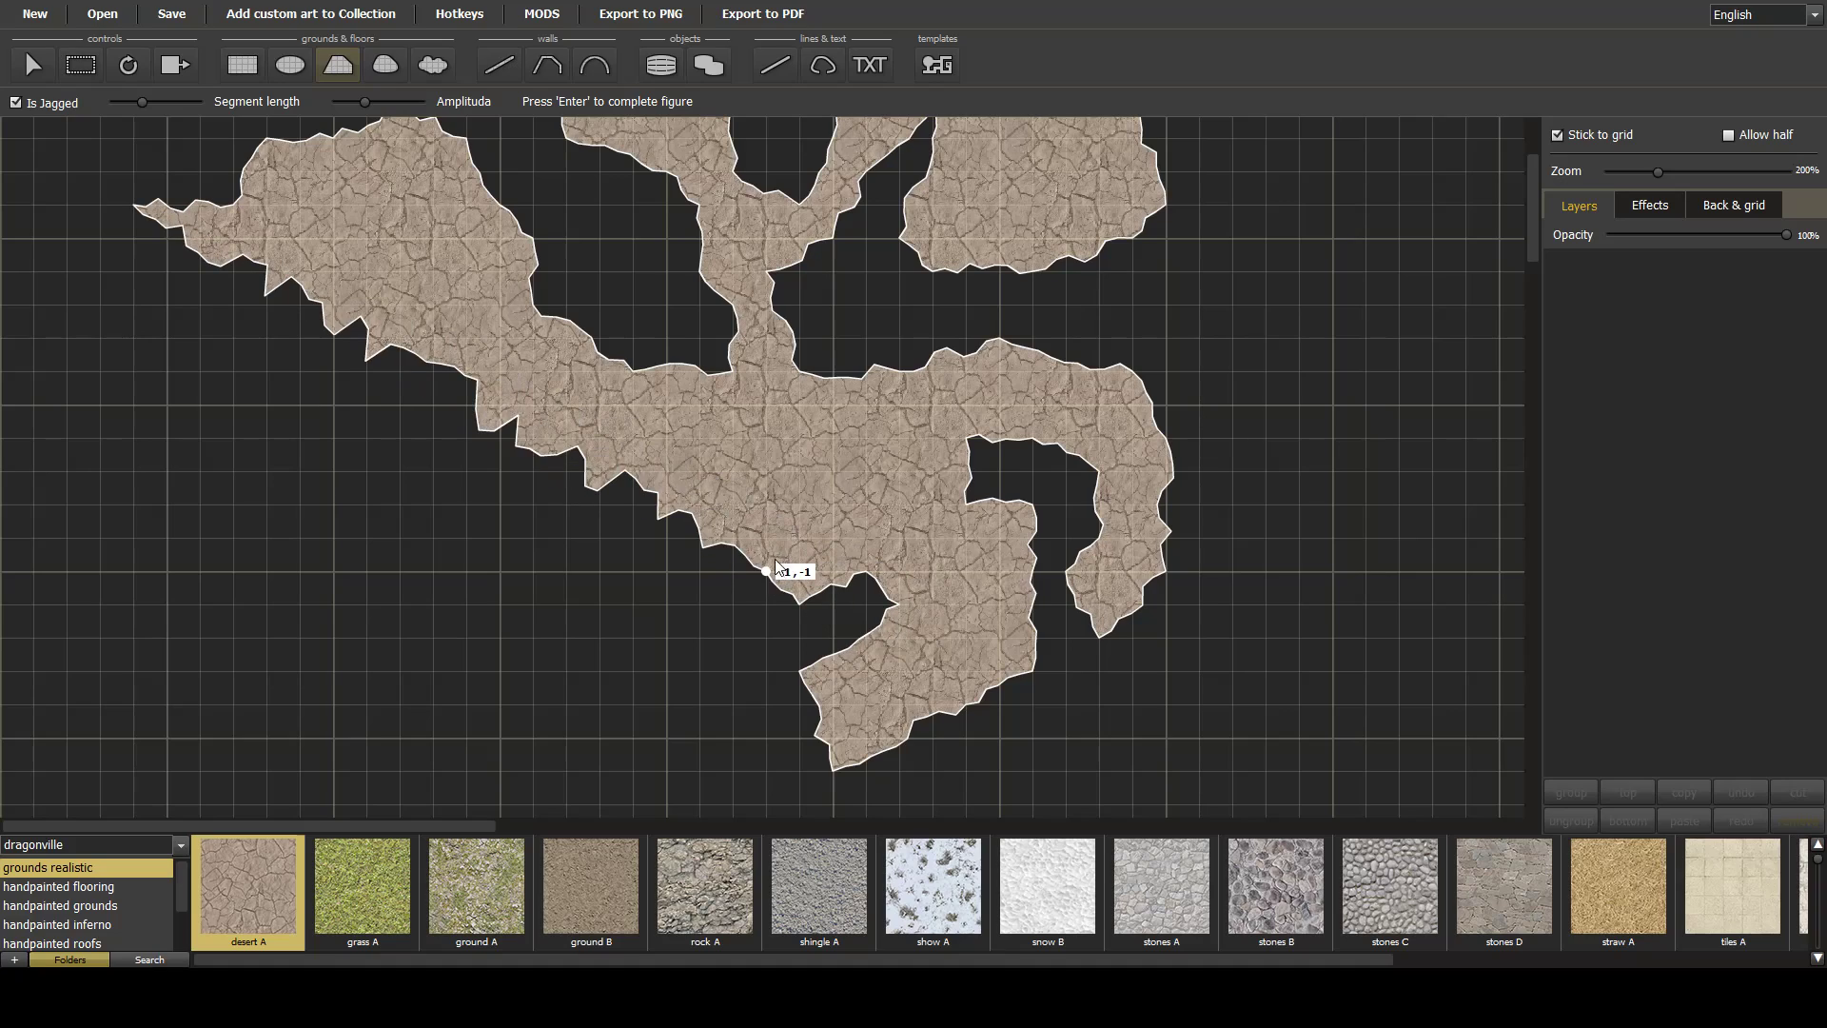
# Continue the outline west along the main cavern's lower edge and around a southwestern branch with a pointed tip.
pyautogui.click(761, 537)
pyautogui.click(666, 570)
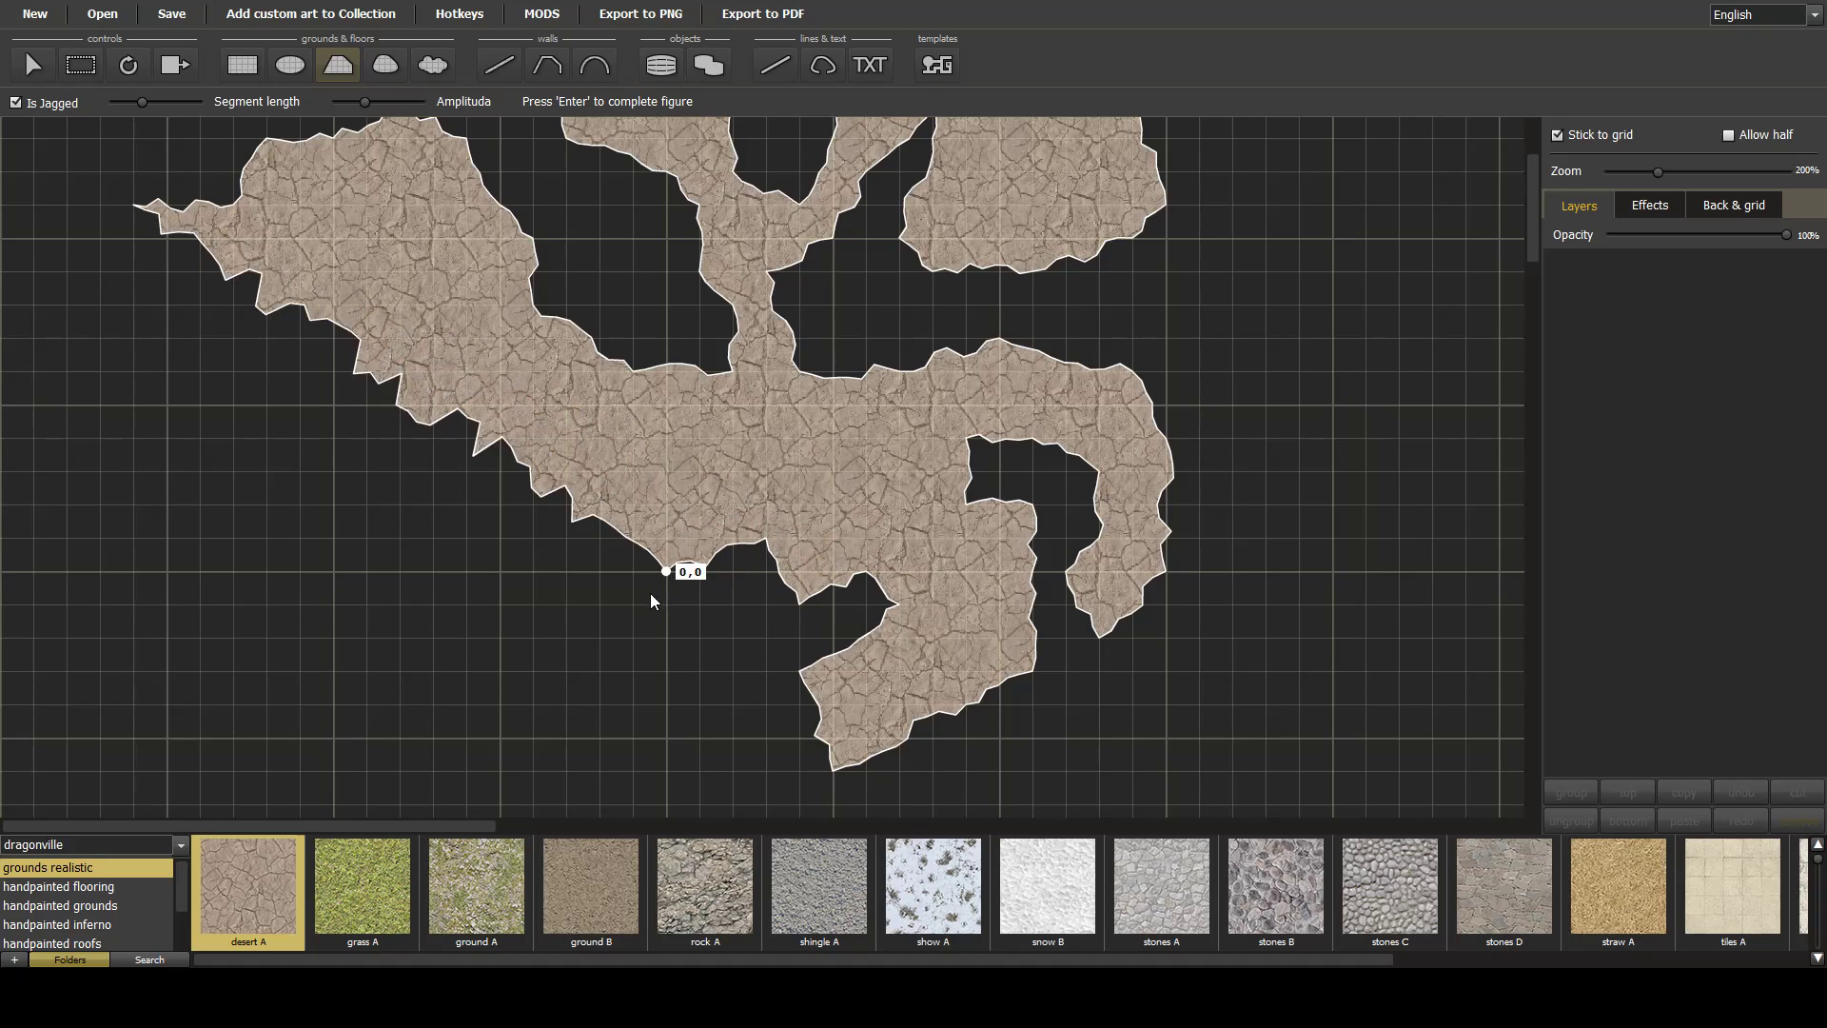
pyautogui.click(613, 673)
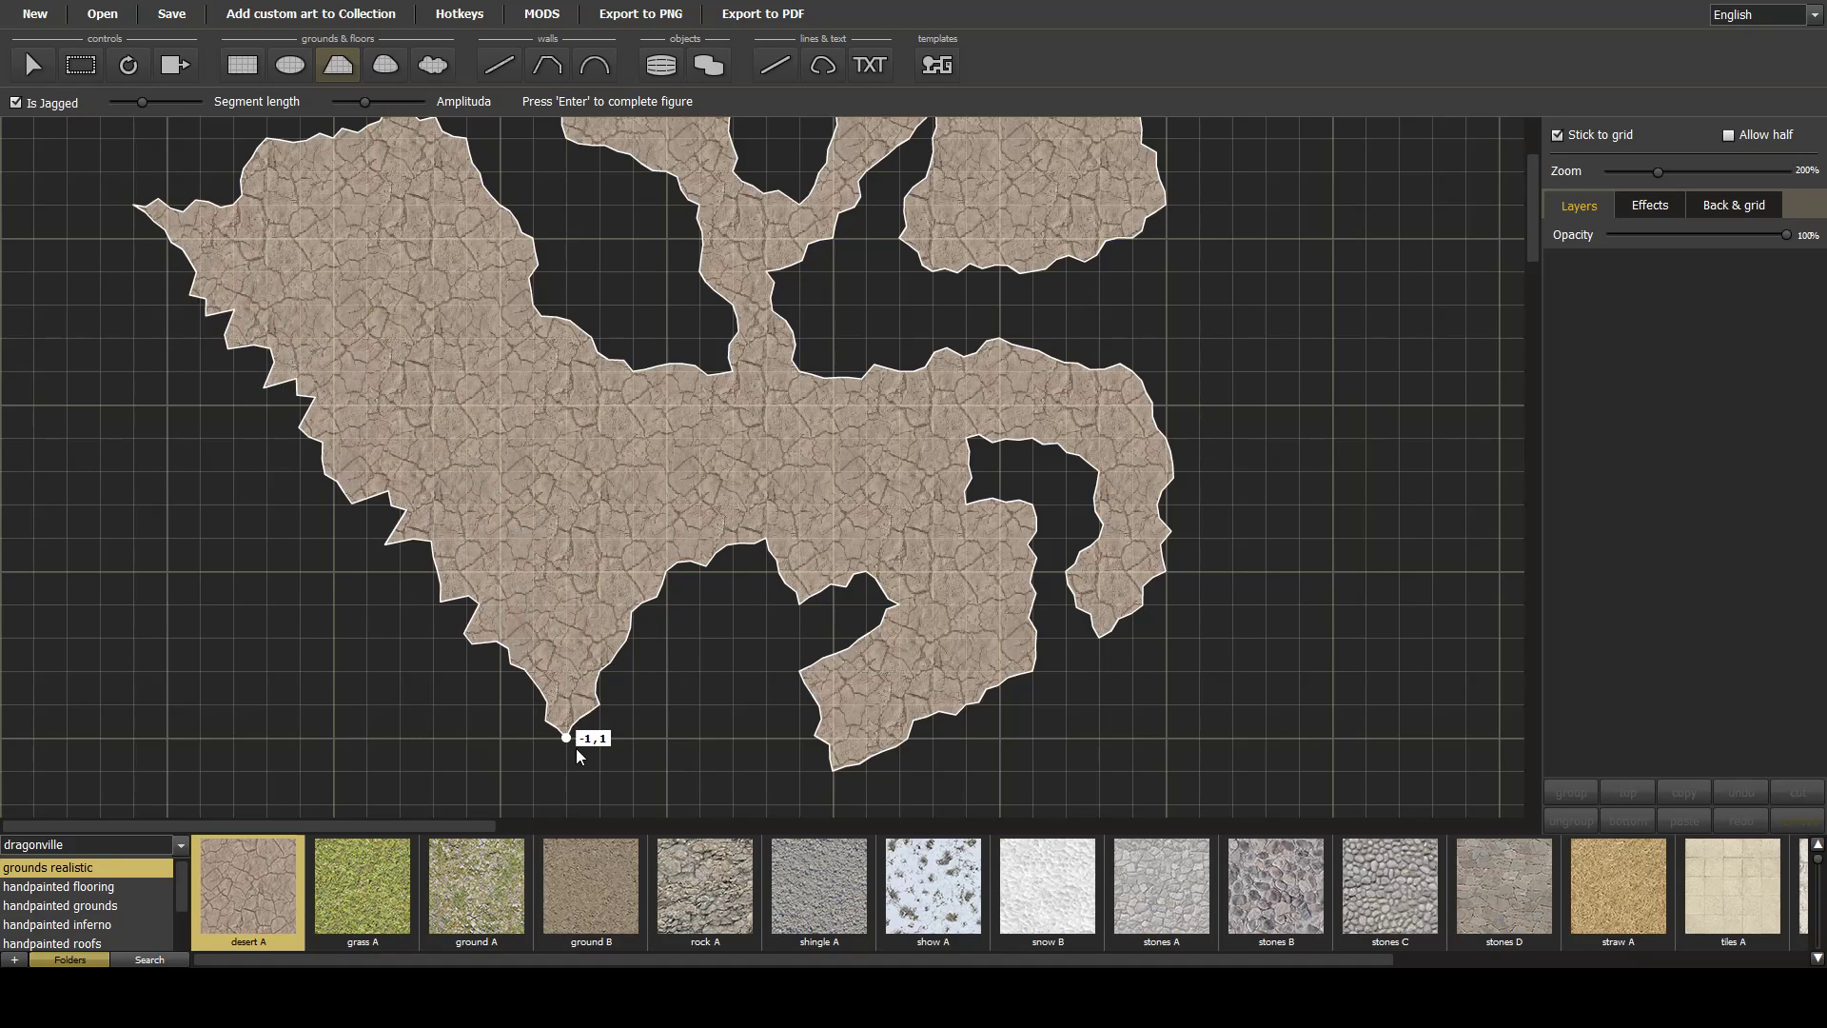
pyautogui.click(442, 740)
pyautogui.click(495, 698)
pyautogui.click(500, 638)
pyautogui.click(433, 635)
pyautogui.click(400, 570)
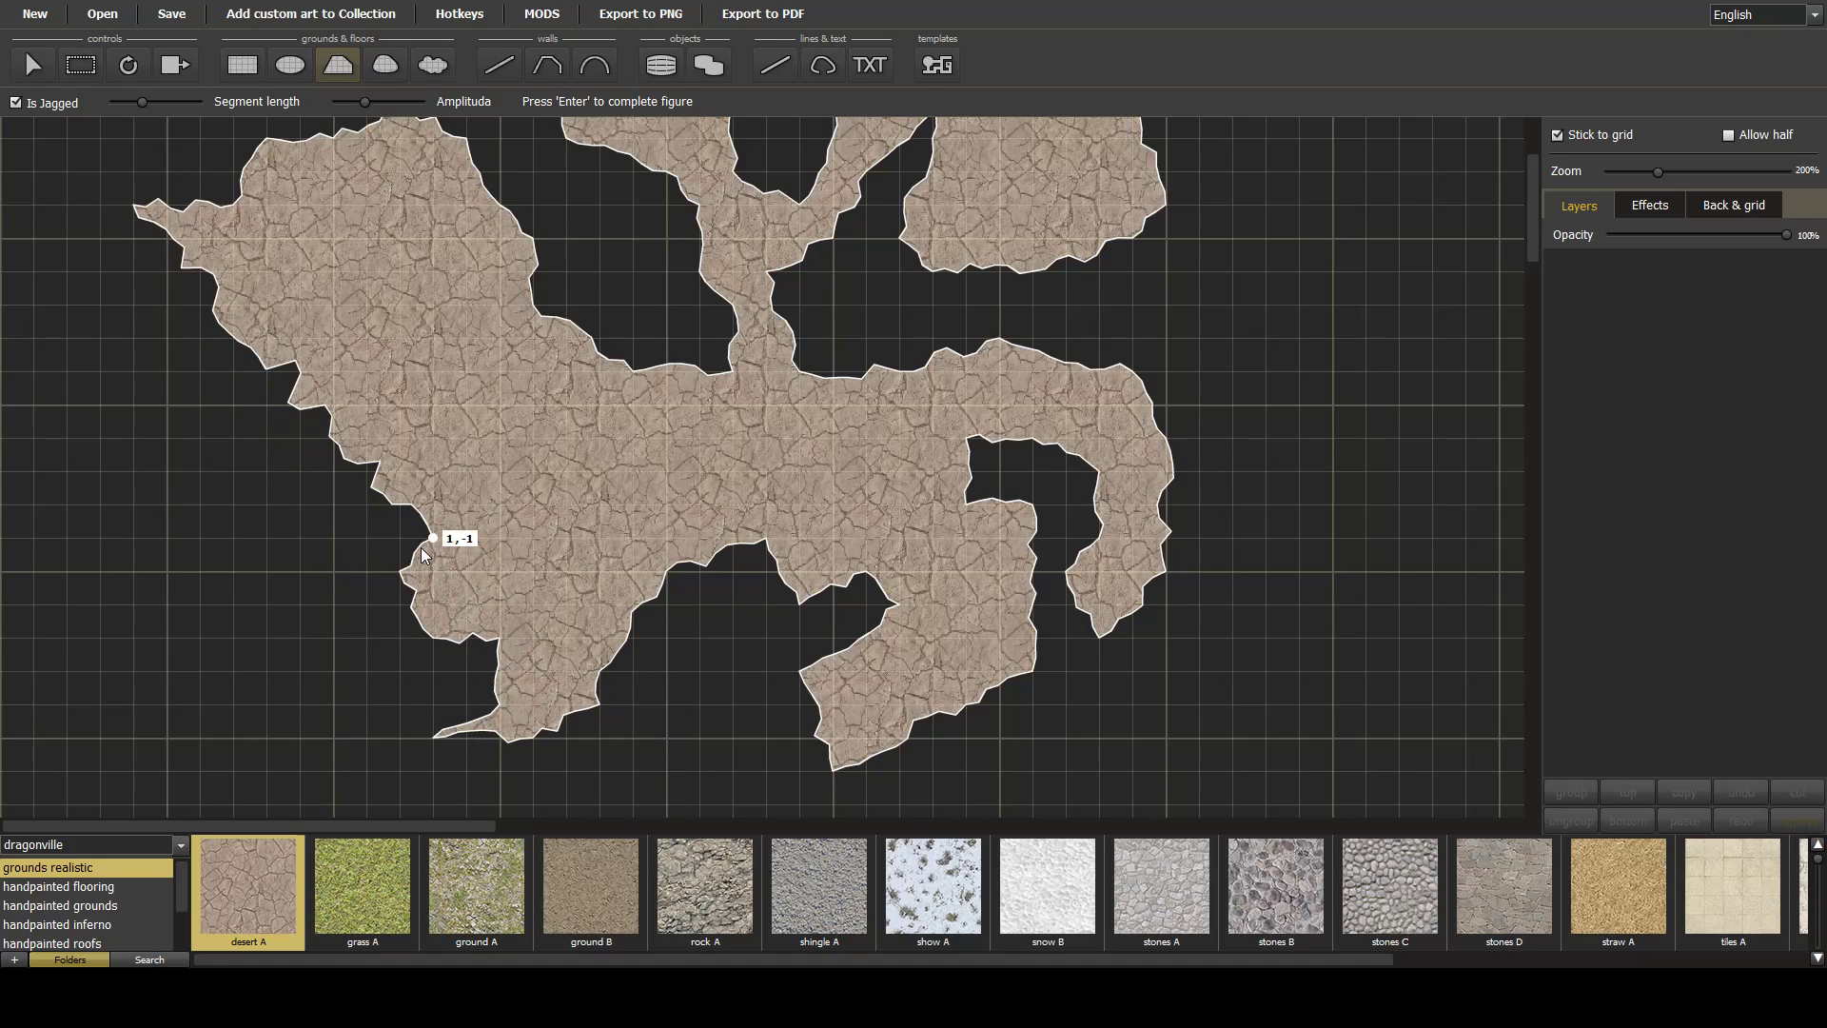
# Trace the main cavern's western wall north, adding a short pointed spur to the west before the passage.
pyautogui.click(468, 440)
pyautogui.click(373, 443)
pyautogui.click(433, 367)
pyautogui.click(519, 366)
# Trace the northwestern passage's lower edge back to its western end and complete the floor polygon.
pyautogui.click(504, 331)
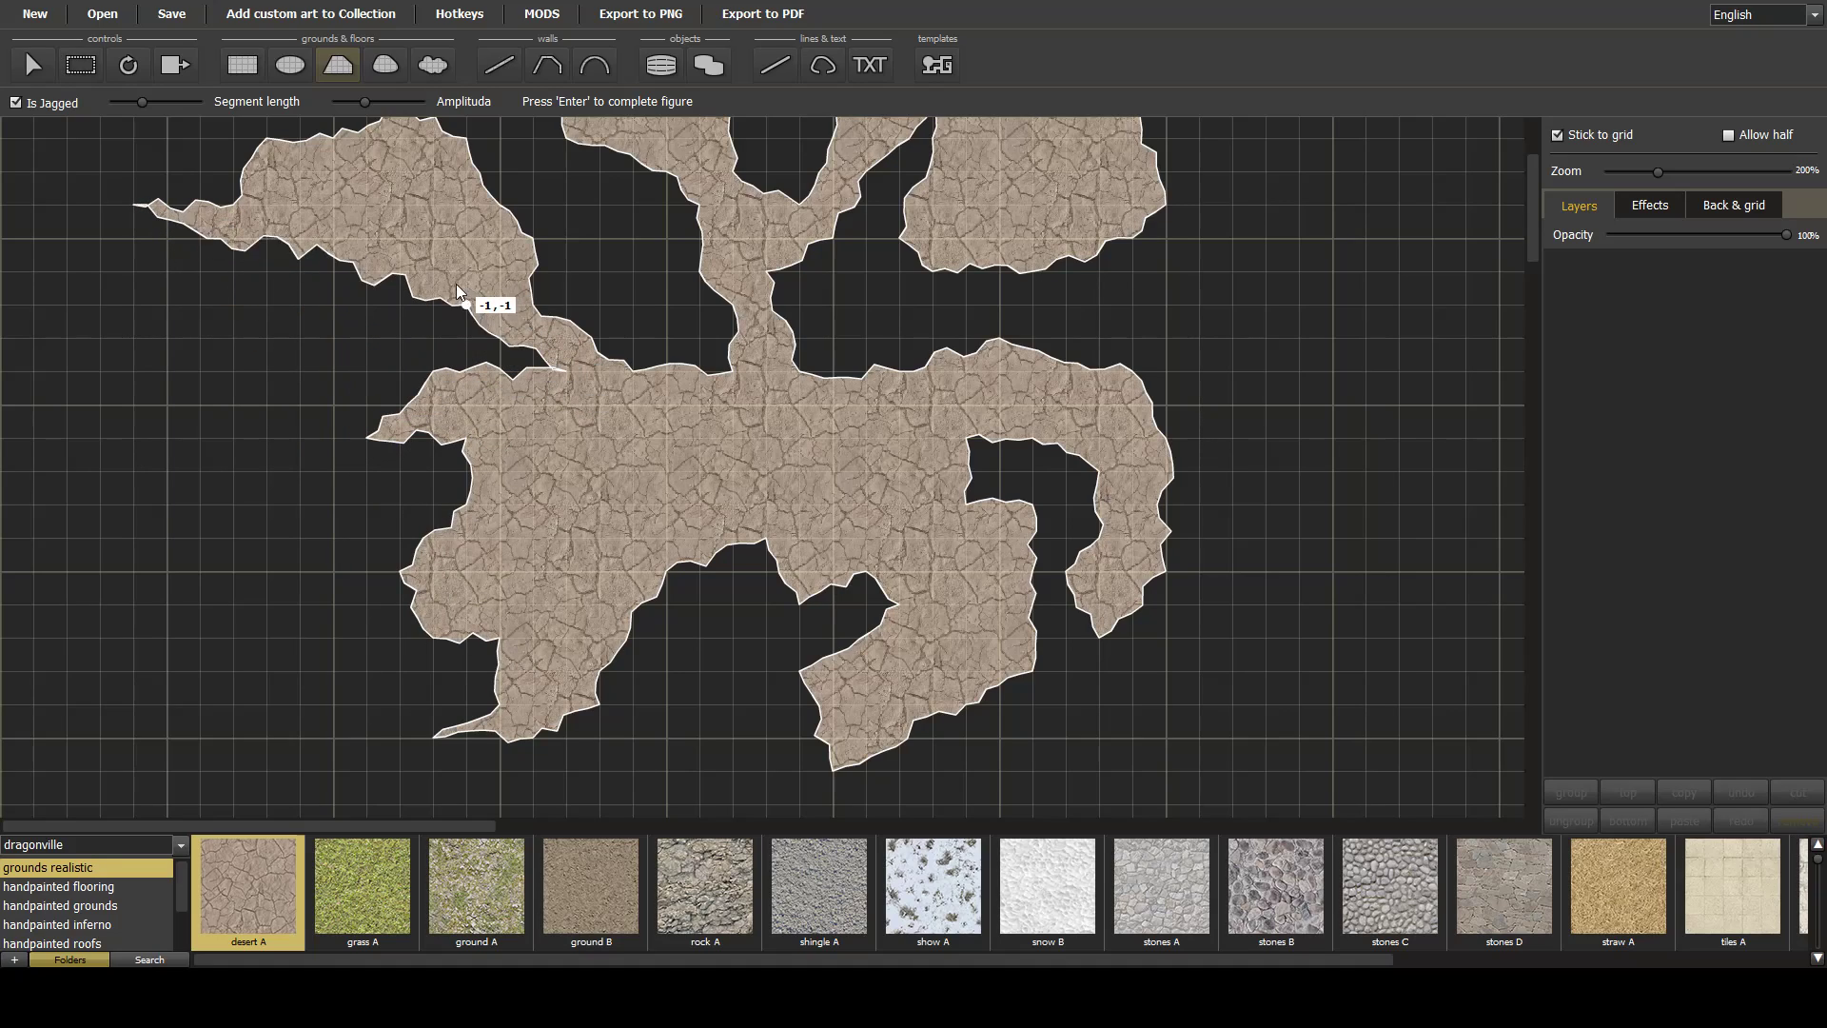
pyautogui.click(465, 272)
pyautogui.click(402, 272)
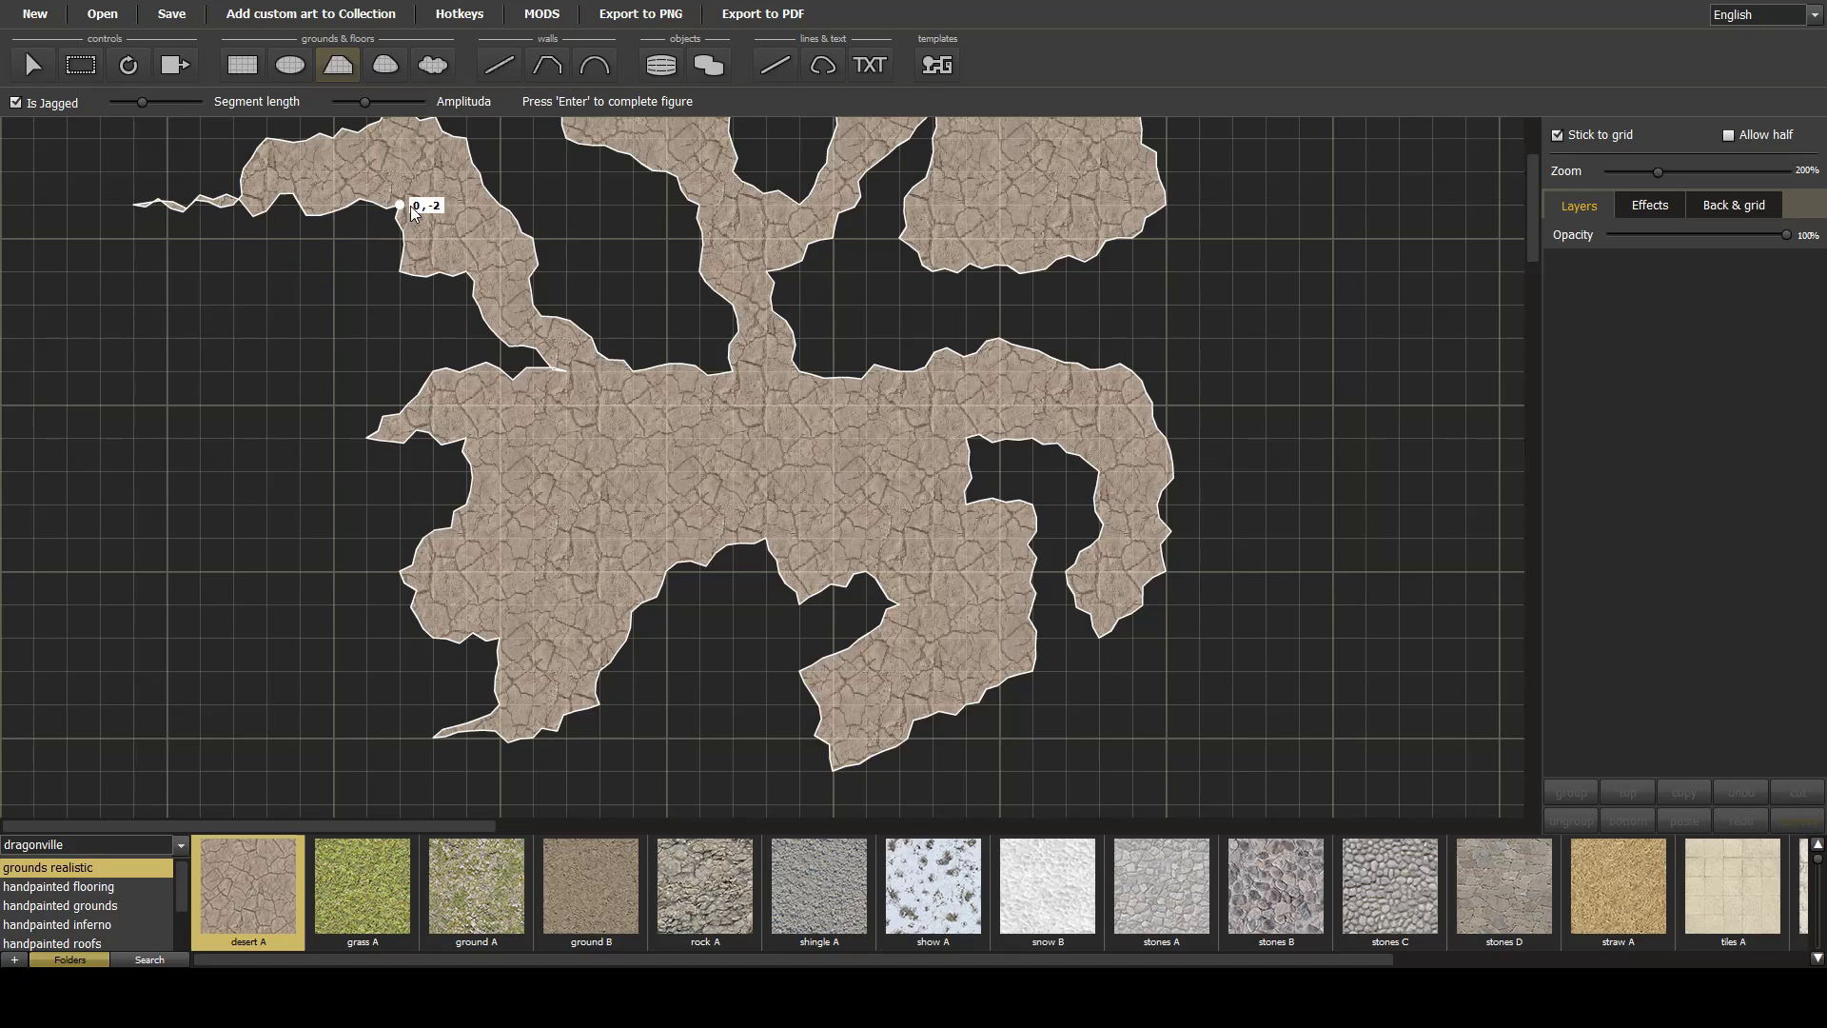
pyautogui.click(402, 172)
pyautogui.click(335, 172)
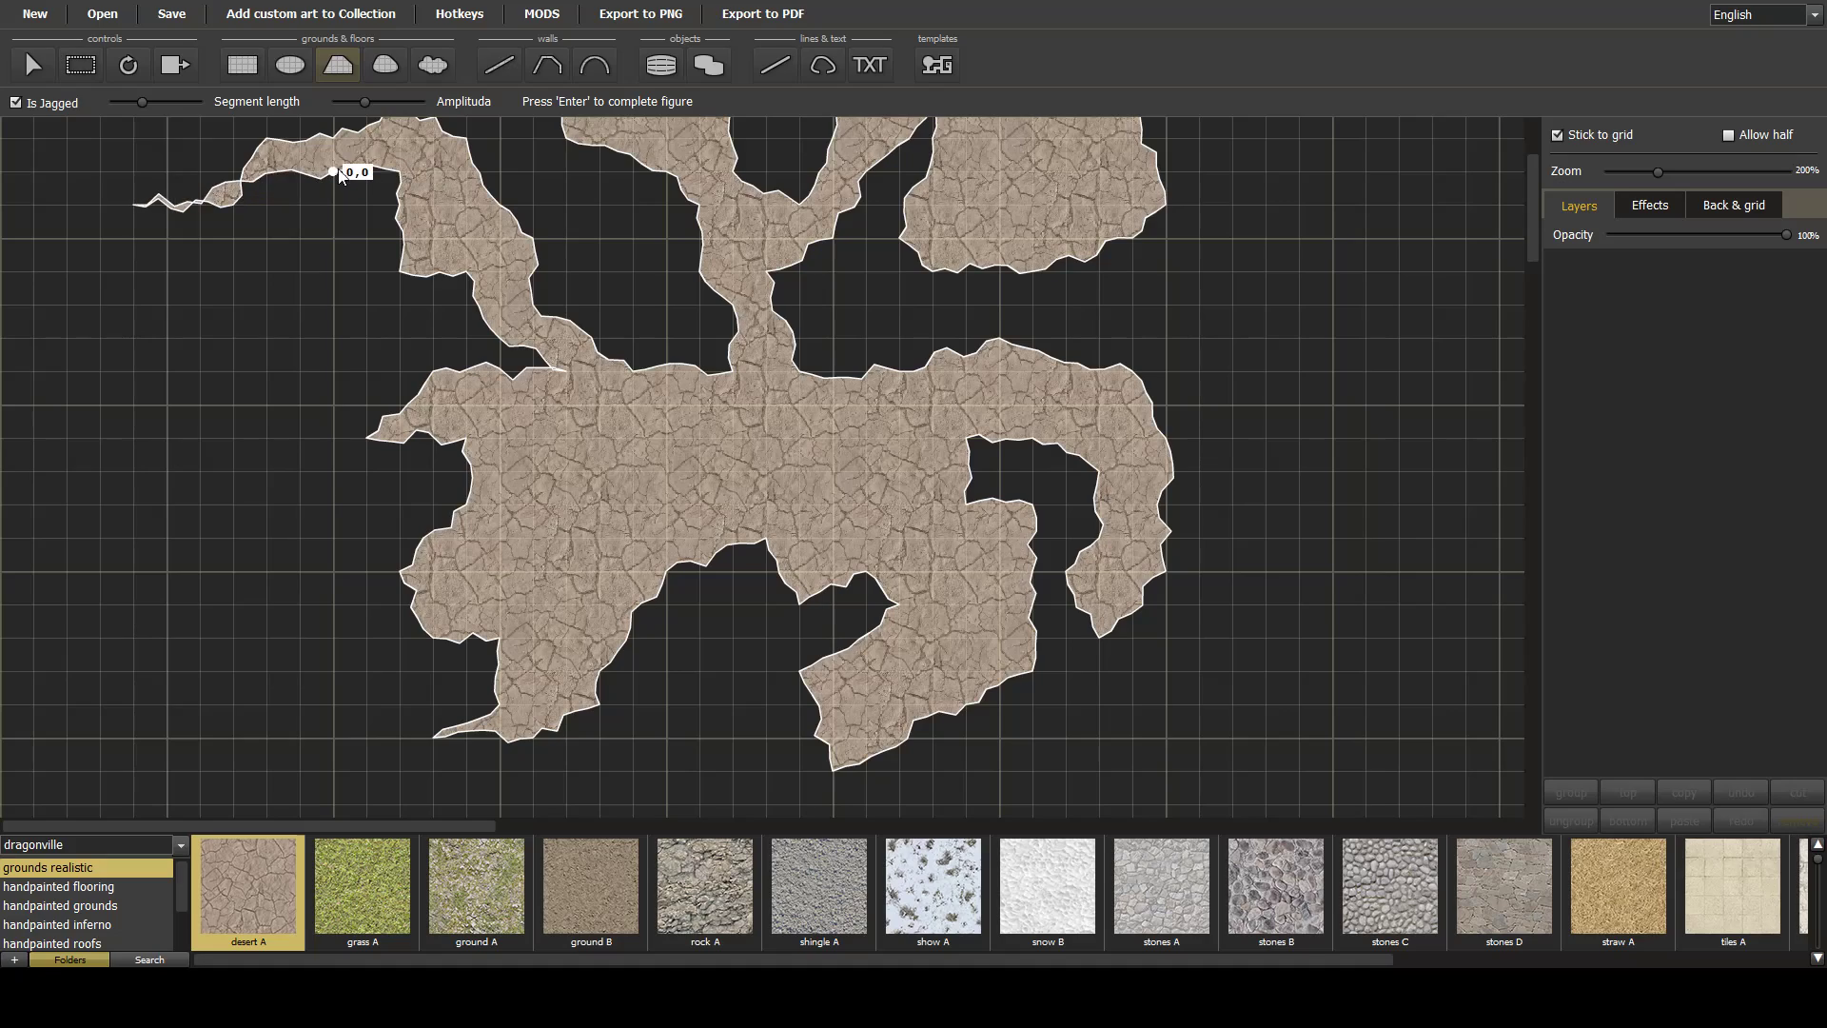
pyautogui.click(287, 180)
pyautogui.click(269, 221)
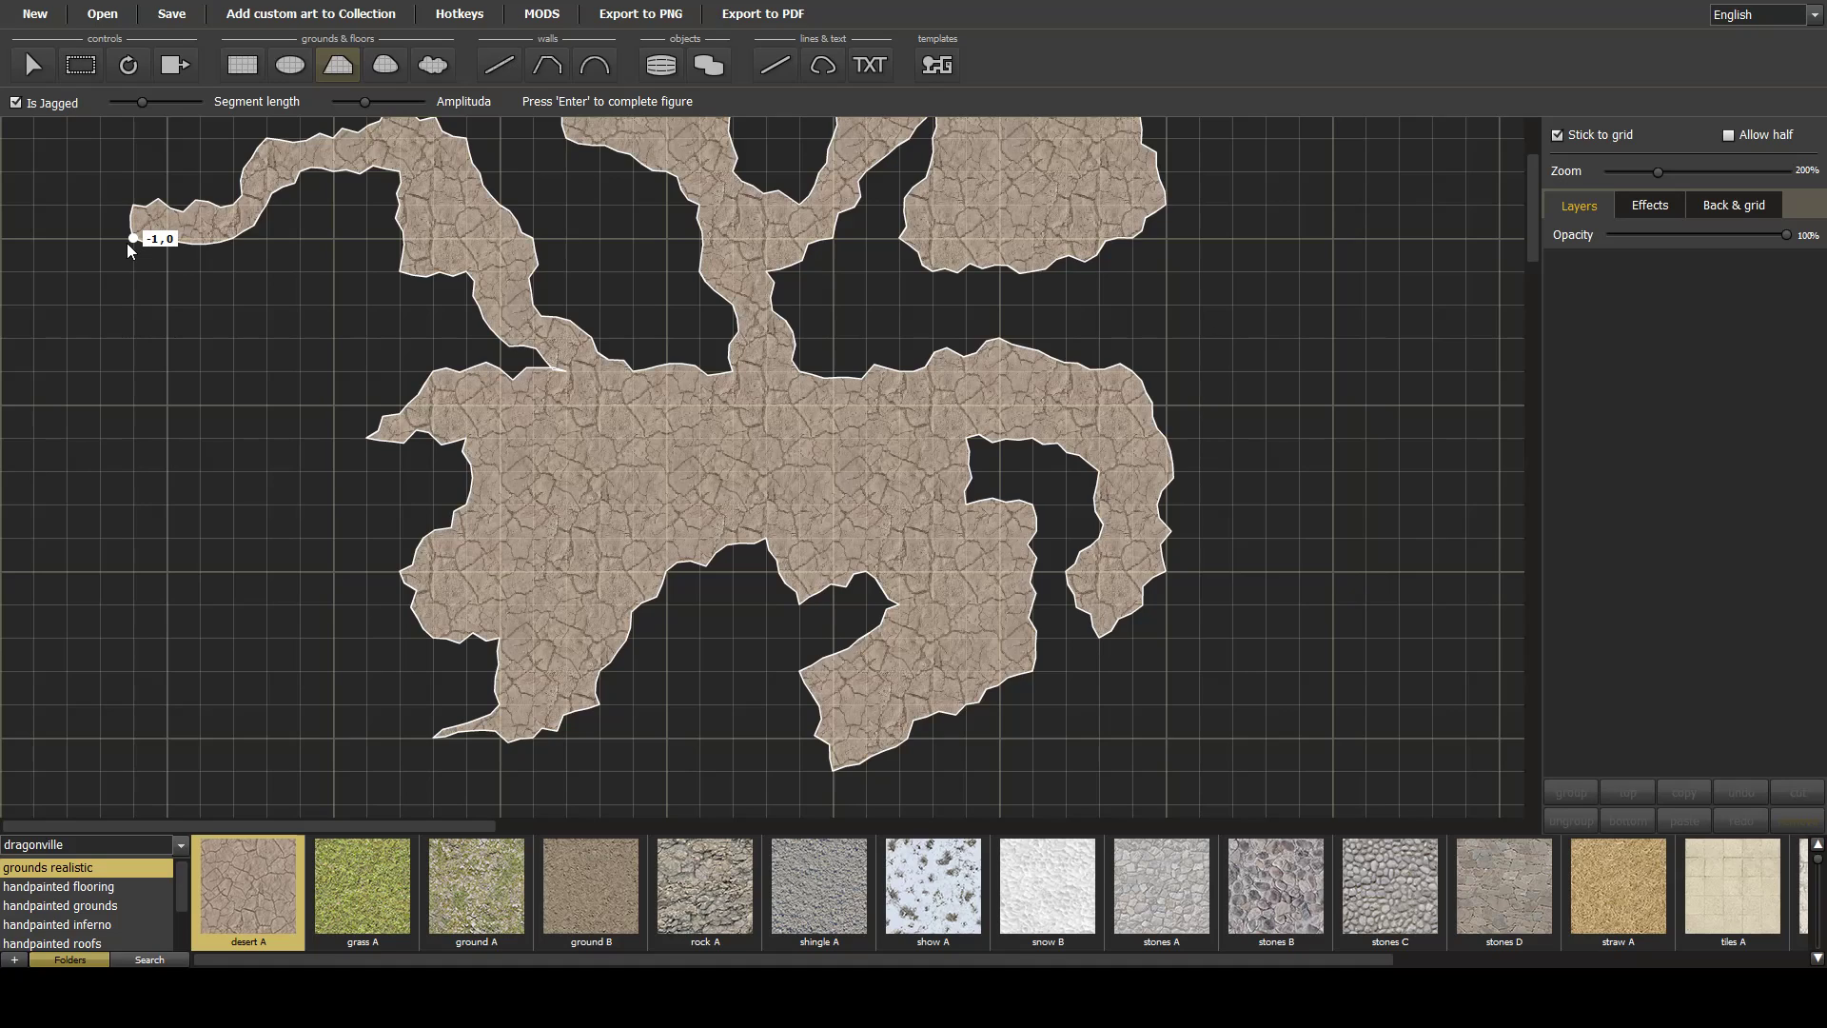
pyautogui.press('Return')
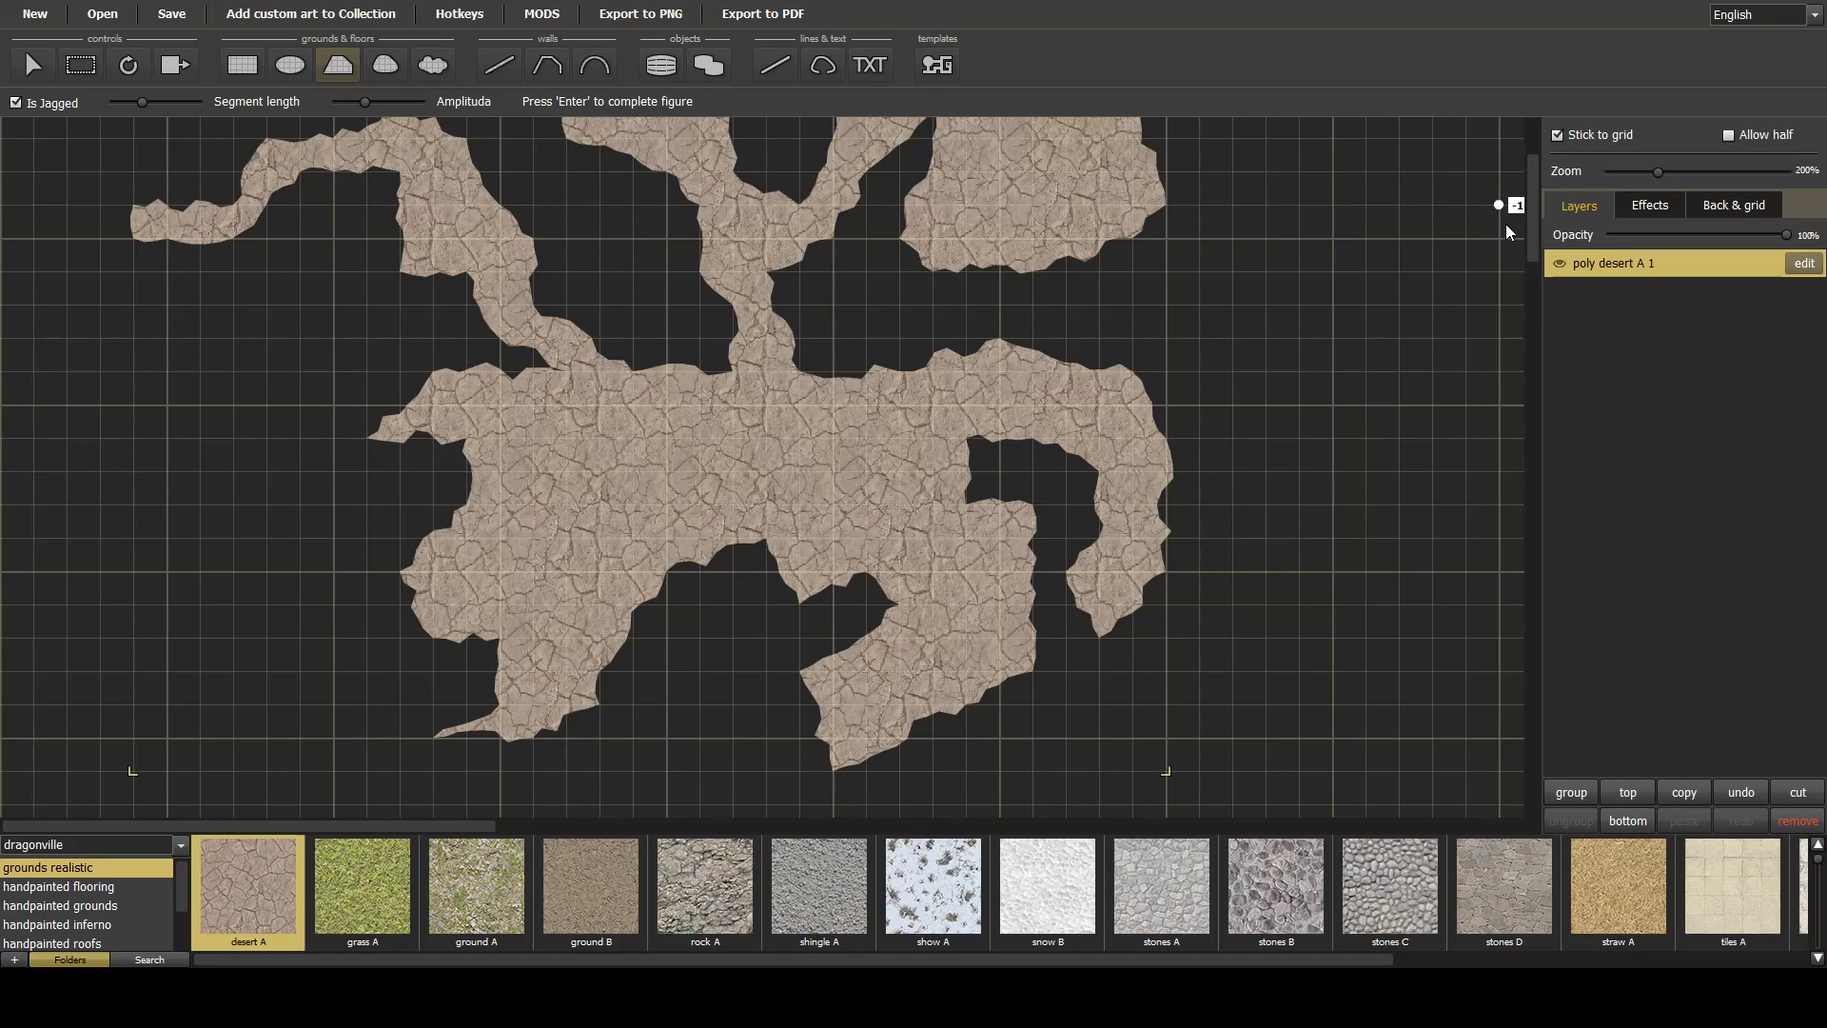
# Edit the floor polygon's points to notch the northeastern chamber's east wall inward, leaving a pointed spur to the east.
pyautogui.moveTo(1524, 230); pyautogui.dragTo(1538, 204)
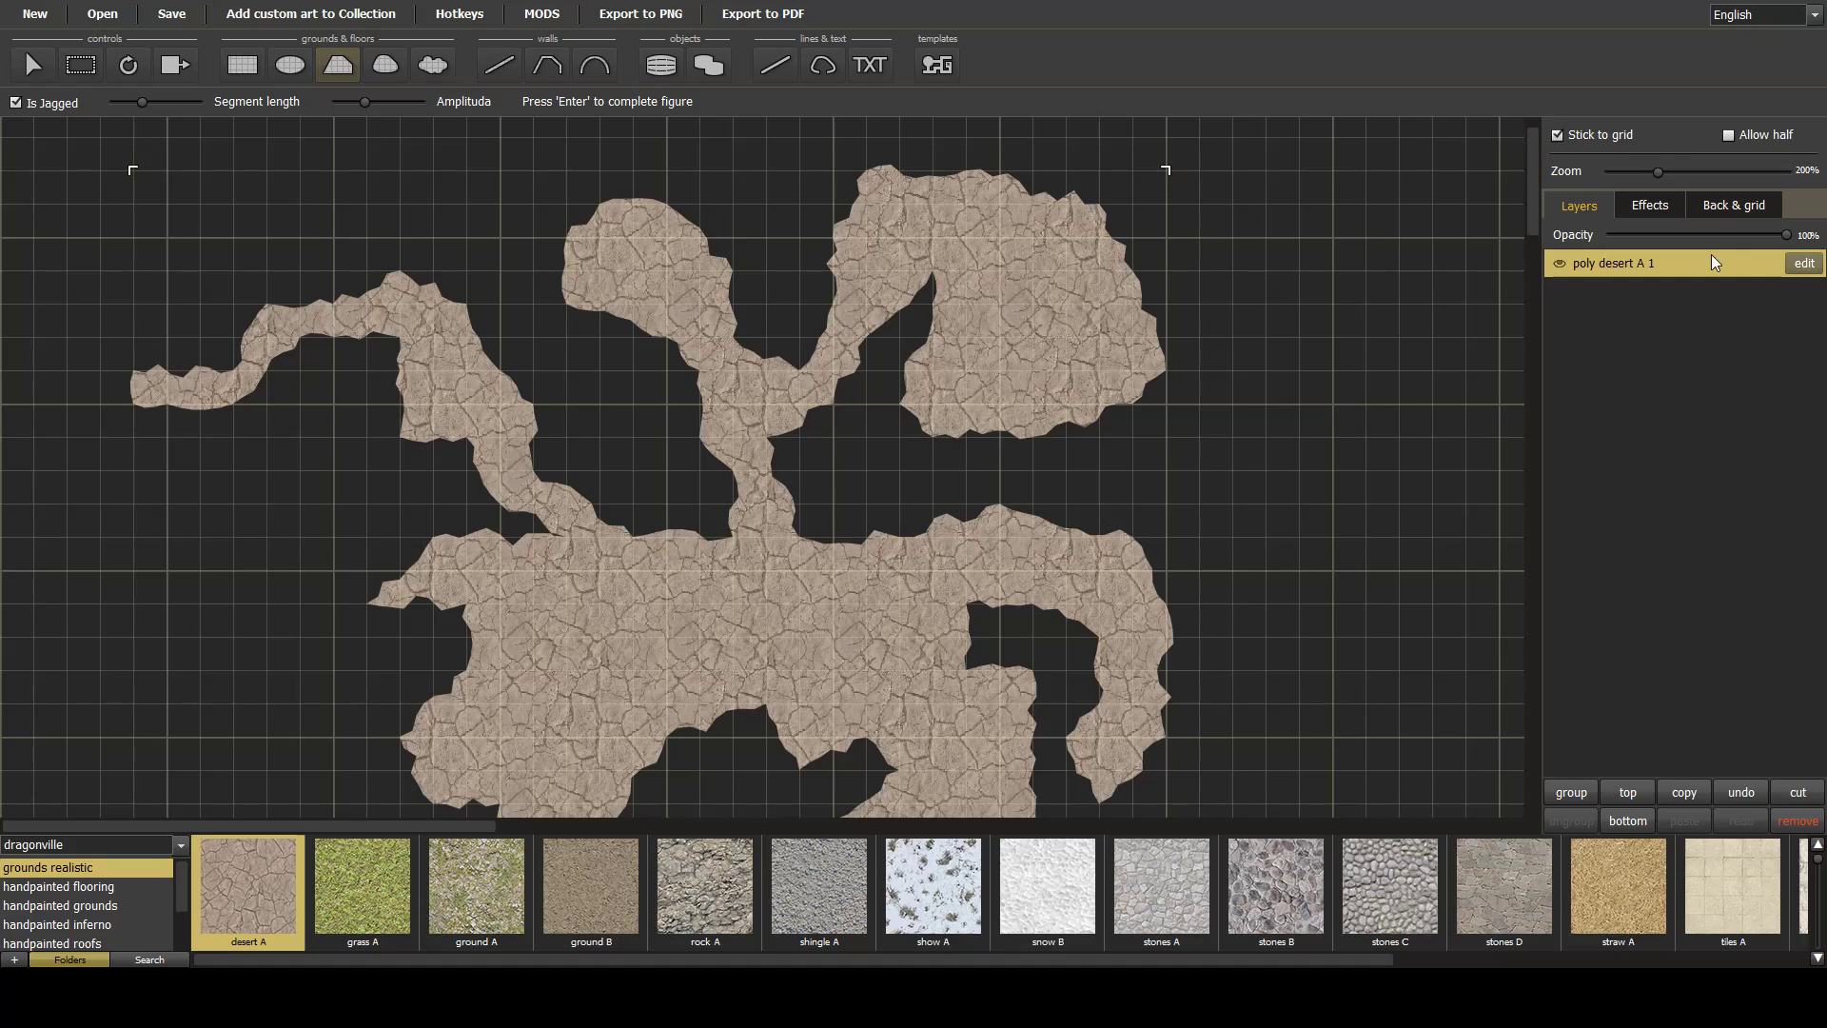
pyautogui.click(1799, 264)
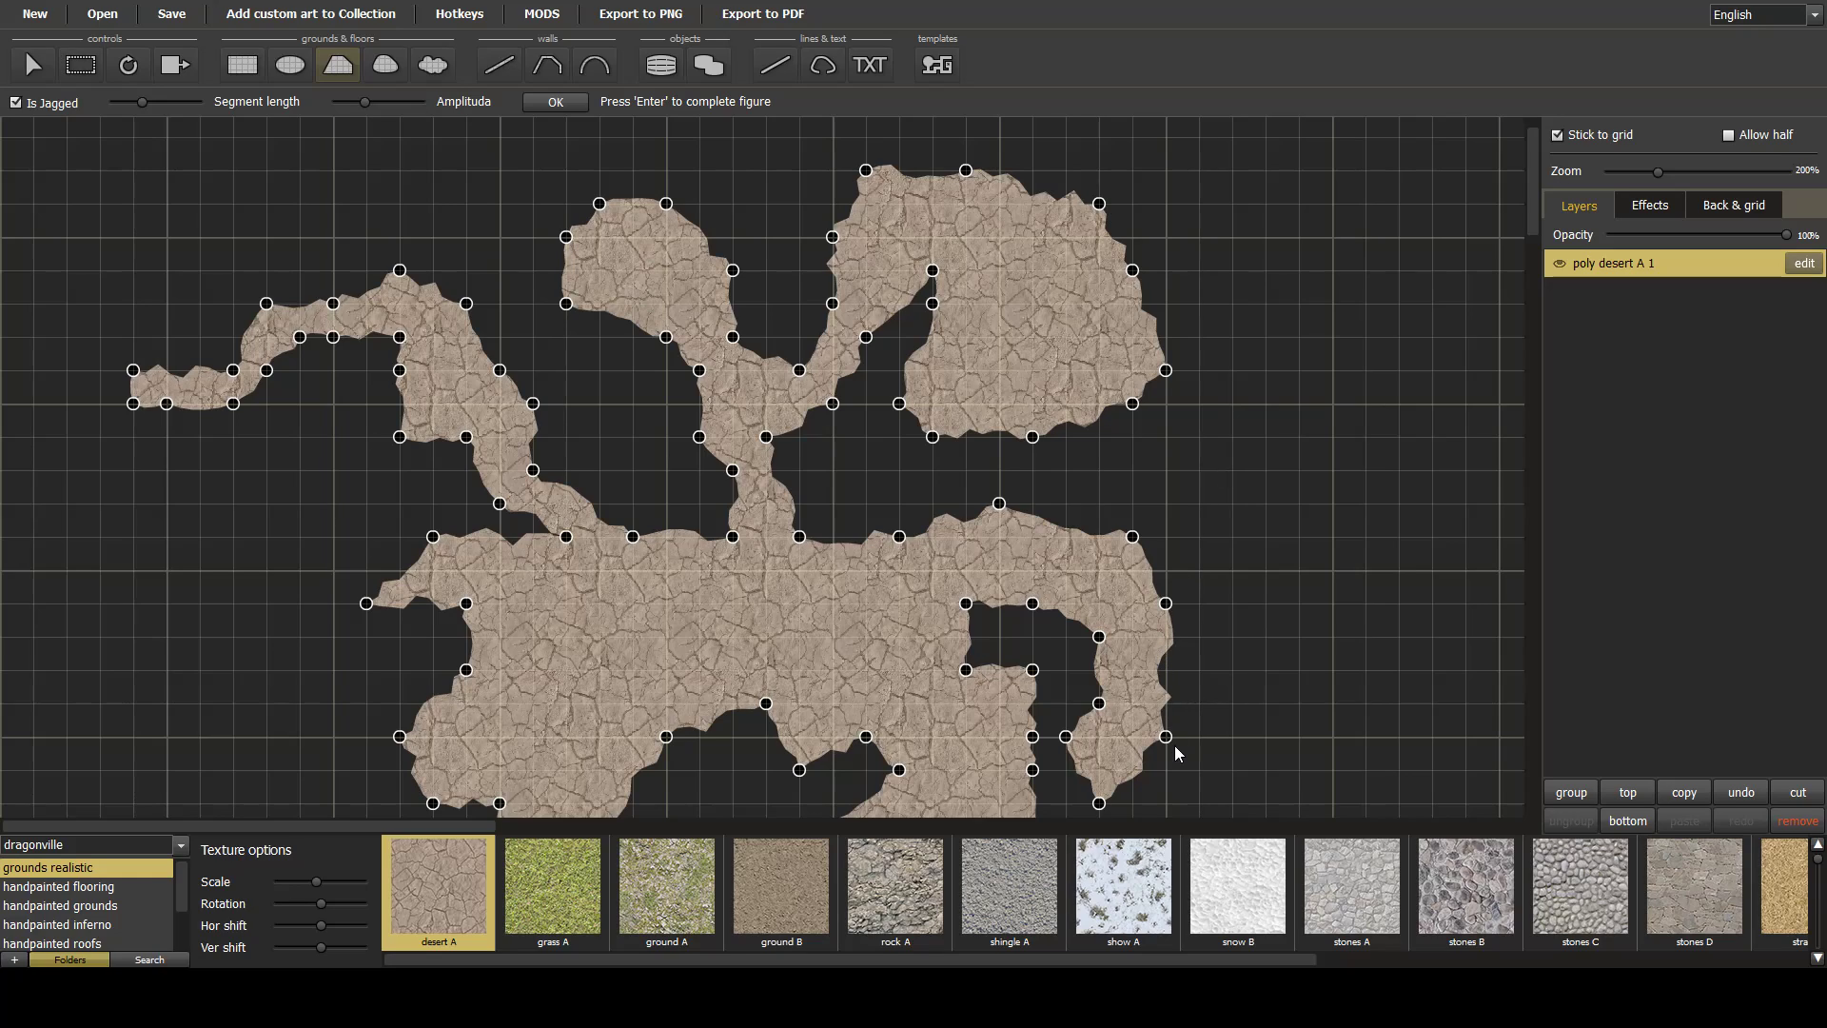
pyautogui.moveTo(1168, 738)
pyautogui.mouseDown()
pyautogui.moveTo(1189, 740)
pyautogui.moveTo(1166, 744)
pyautogui.mouseUp()
pyautogui.moveTo(1132, 404)
pyautogui.mouseDown()
pyautogui.moveTo(1102, 384)
pyautogui.moveTo(1122, 399)
pyautogui.moveTo(1094, 407)
pyautogui.moveTo(1133, 415)
pyautogui.mouseUp()
pyautogui.moveTo(1100, 290); pyautogui.dragTo(1099, 301)
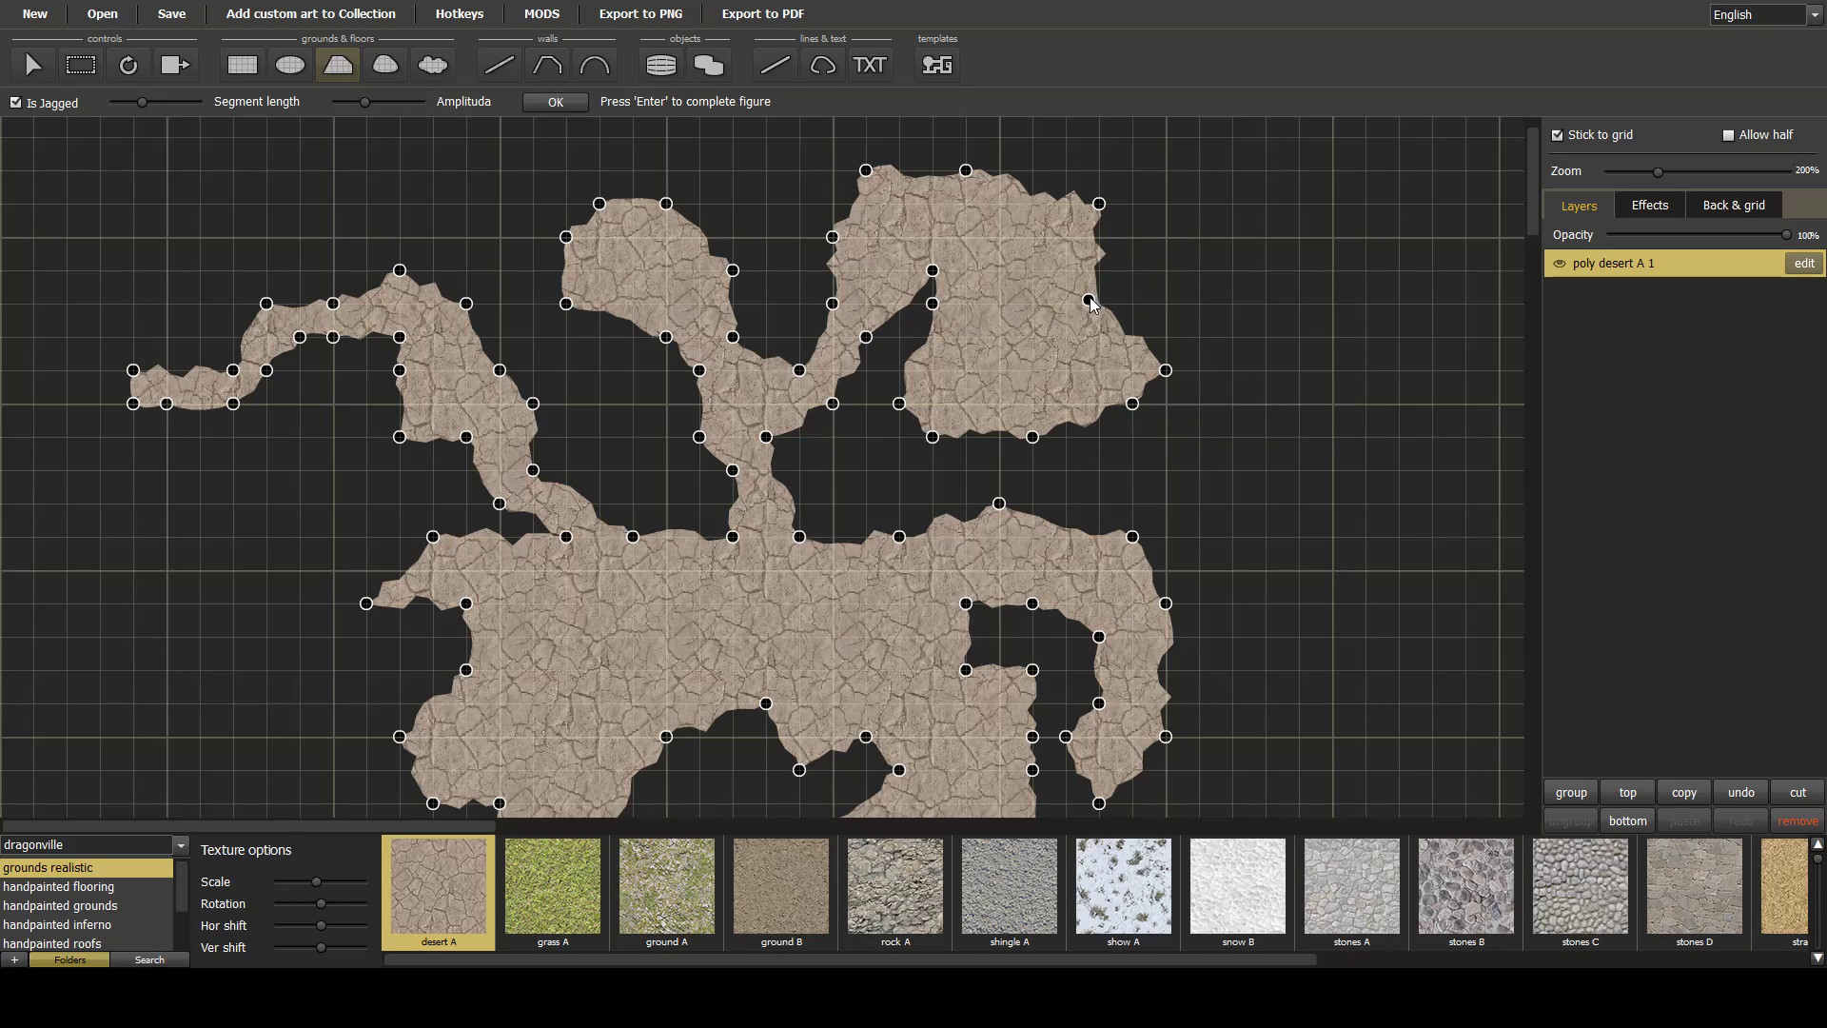
pyautogui.moveTo(1168, 370); pyautogui.dragTo(1066, 338)
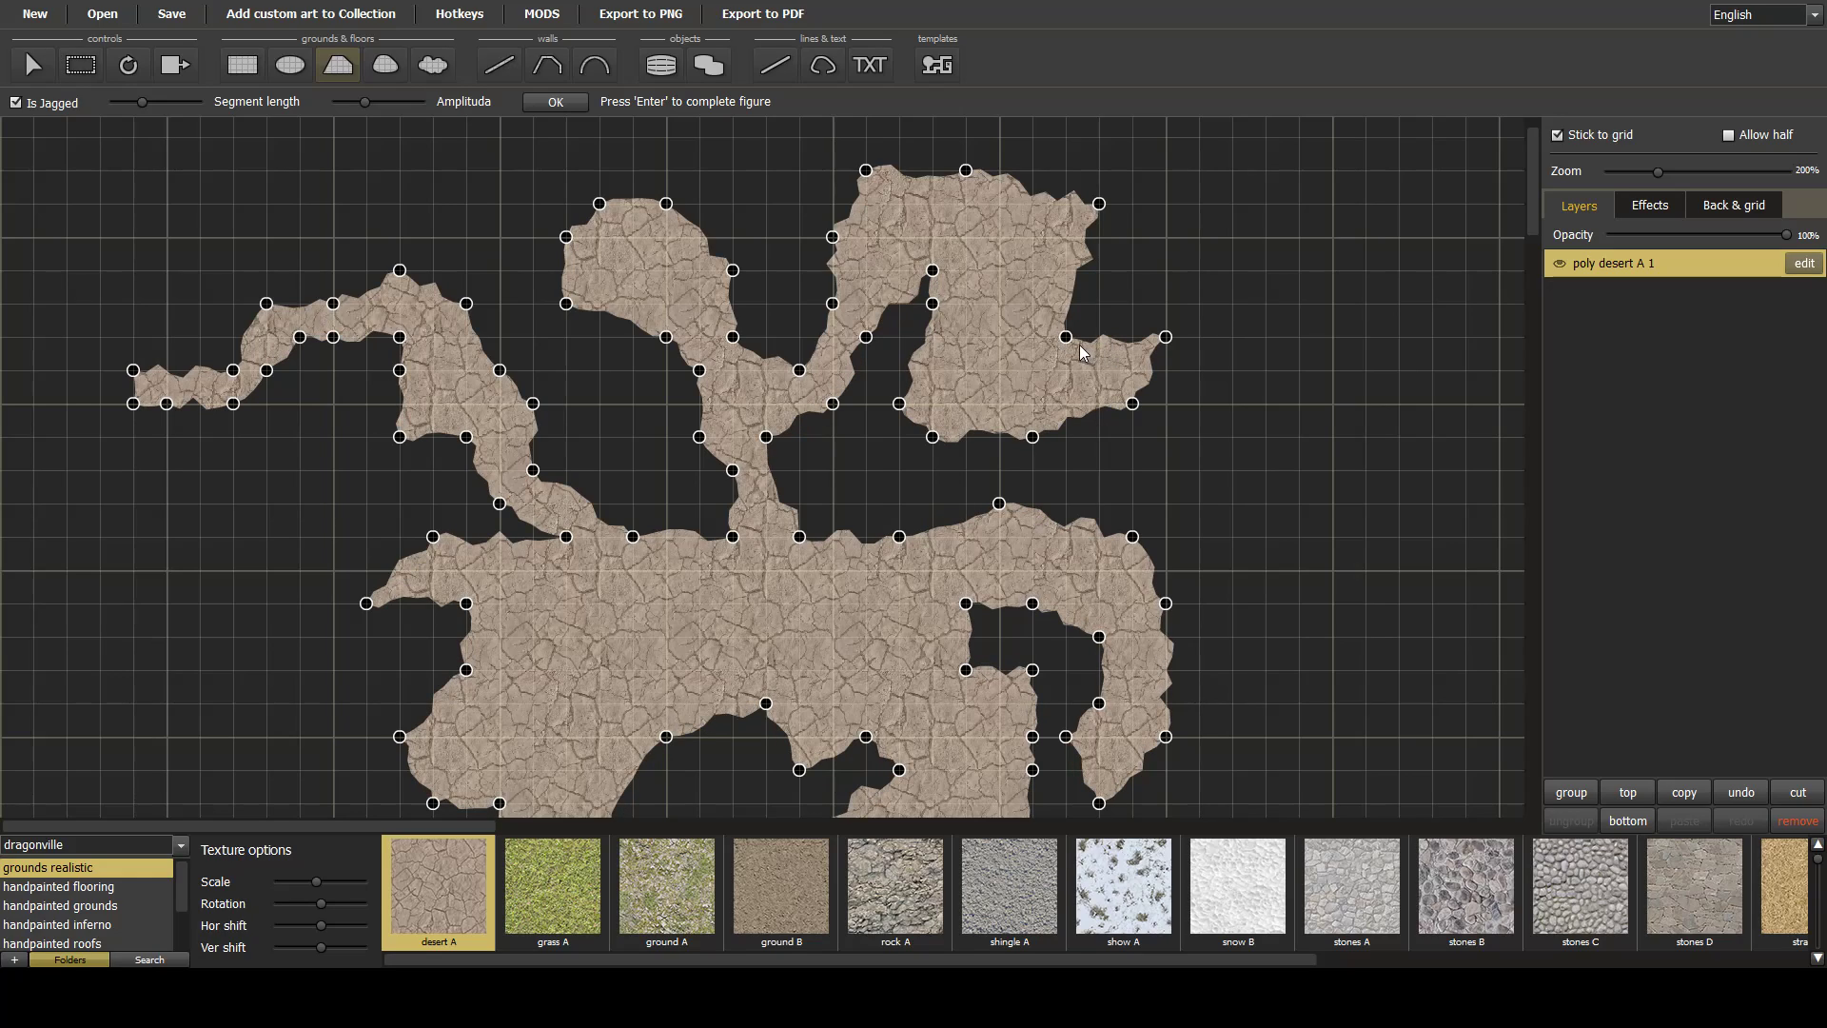
pyautogui.moveTo(1070, 318); pyautogui.dragTo(1099, 270)
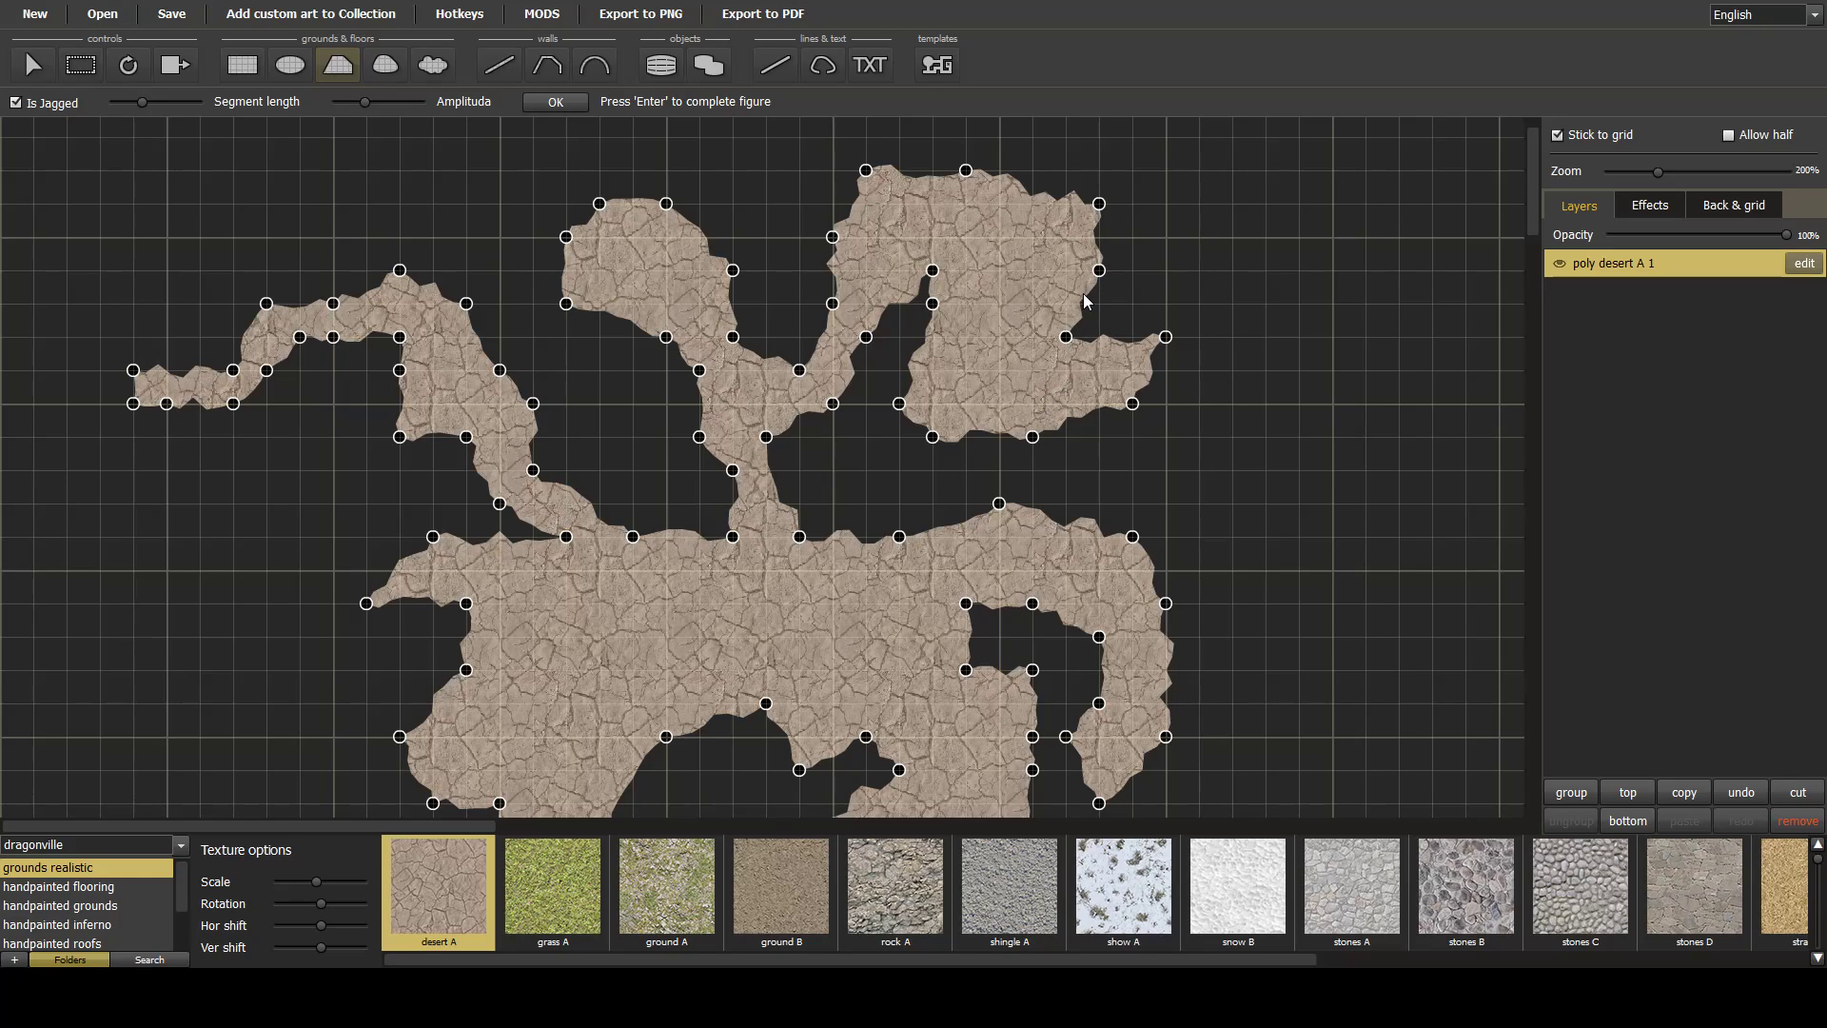
pyautogui.moveTo(1097, 267); pyautogui.dragTo(1099, 304)
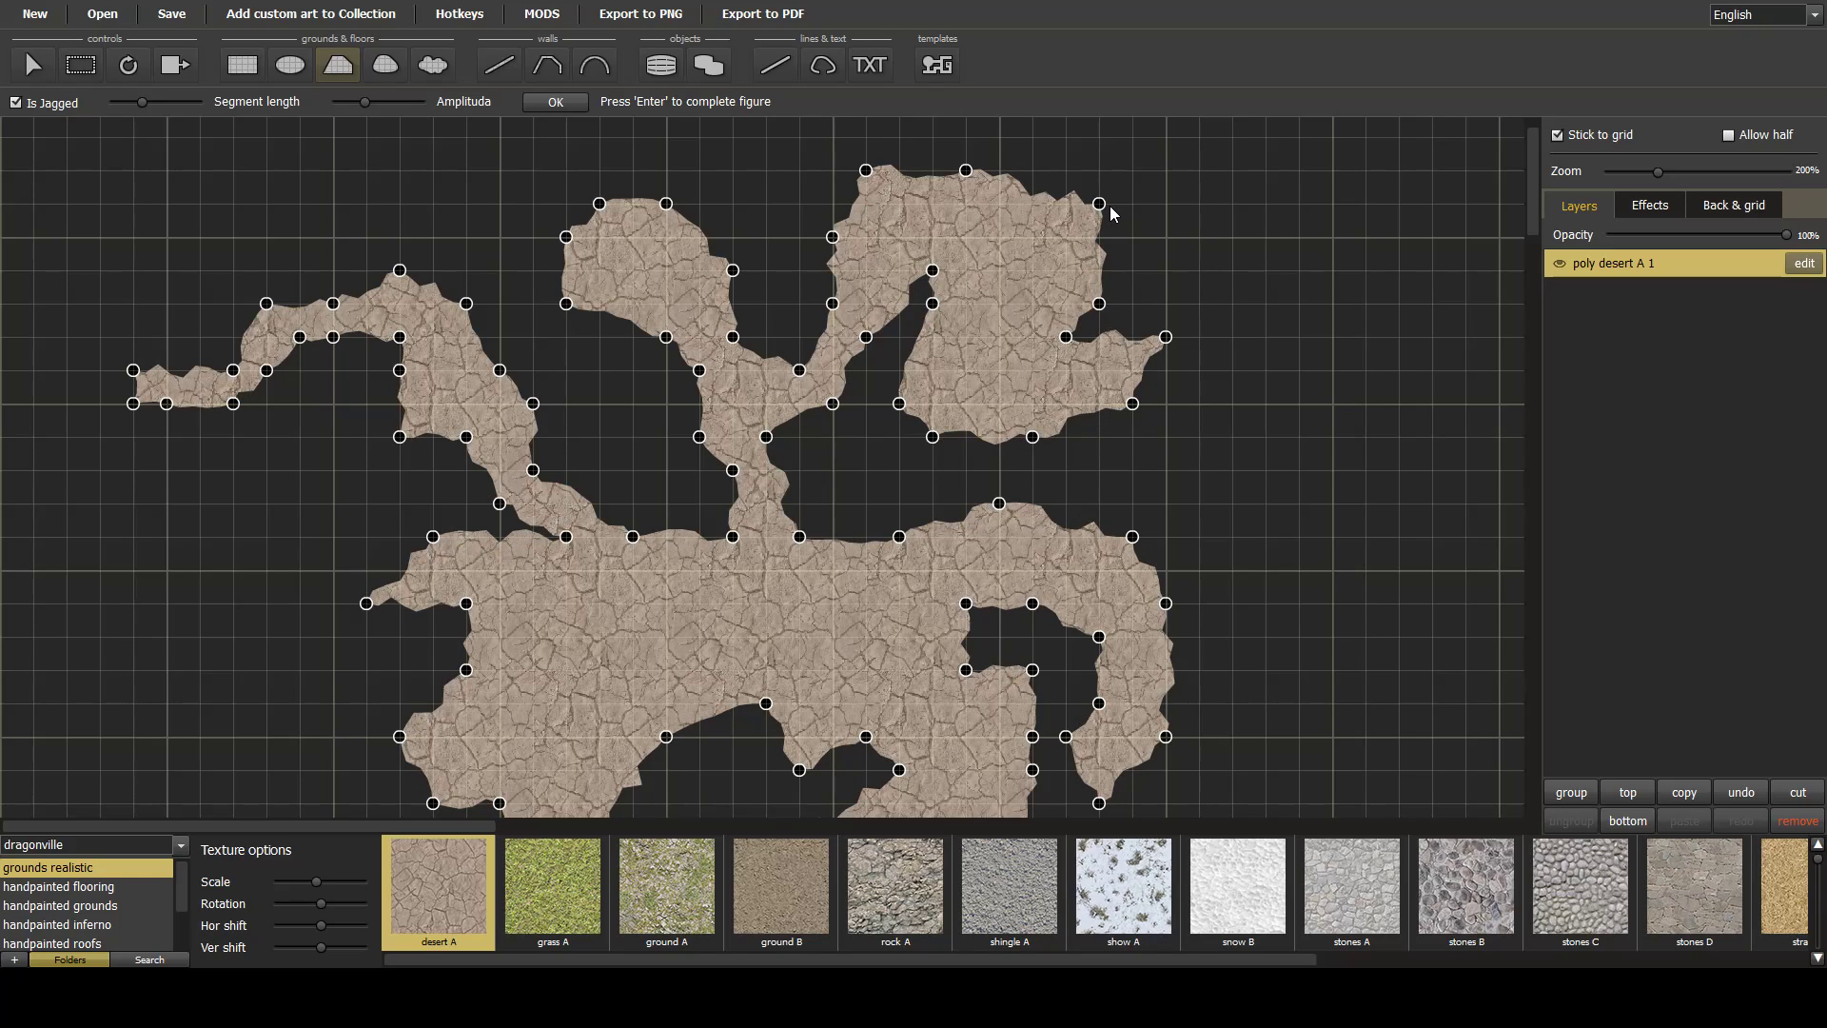
# Pull the northeastern chamber's northeast corner and upper edge inward with extra points, allowing half-grid positions for the finer adjustments.
pyautogui.click(1106, 215)
pyautogui.moveTo(1106, 215); pyautogui.dragTo(1097, 270)
pyautogui.moveTo(1066, 205); pyautogui.dragTo(1033, 238)
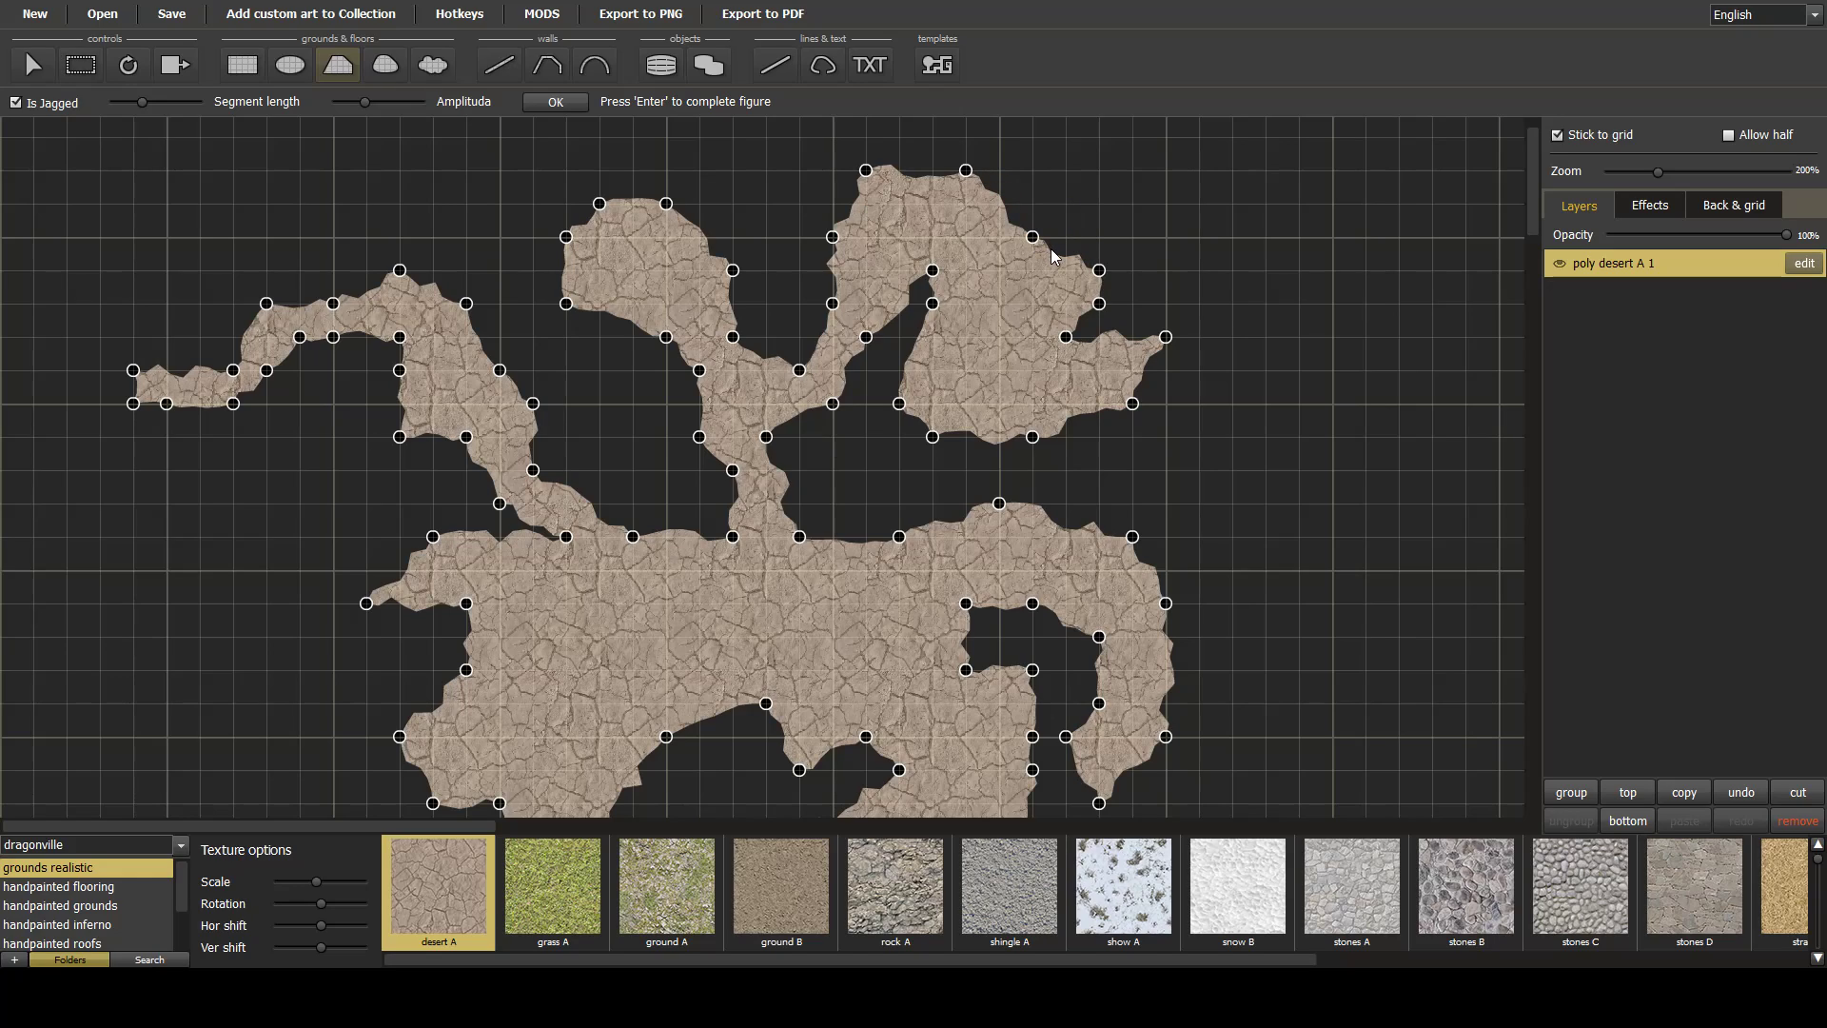
pyautogui.click(1049, 248)
pyautogui.moveTo(1034, 237); pyautogui.dragTo(989, 228)
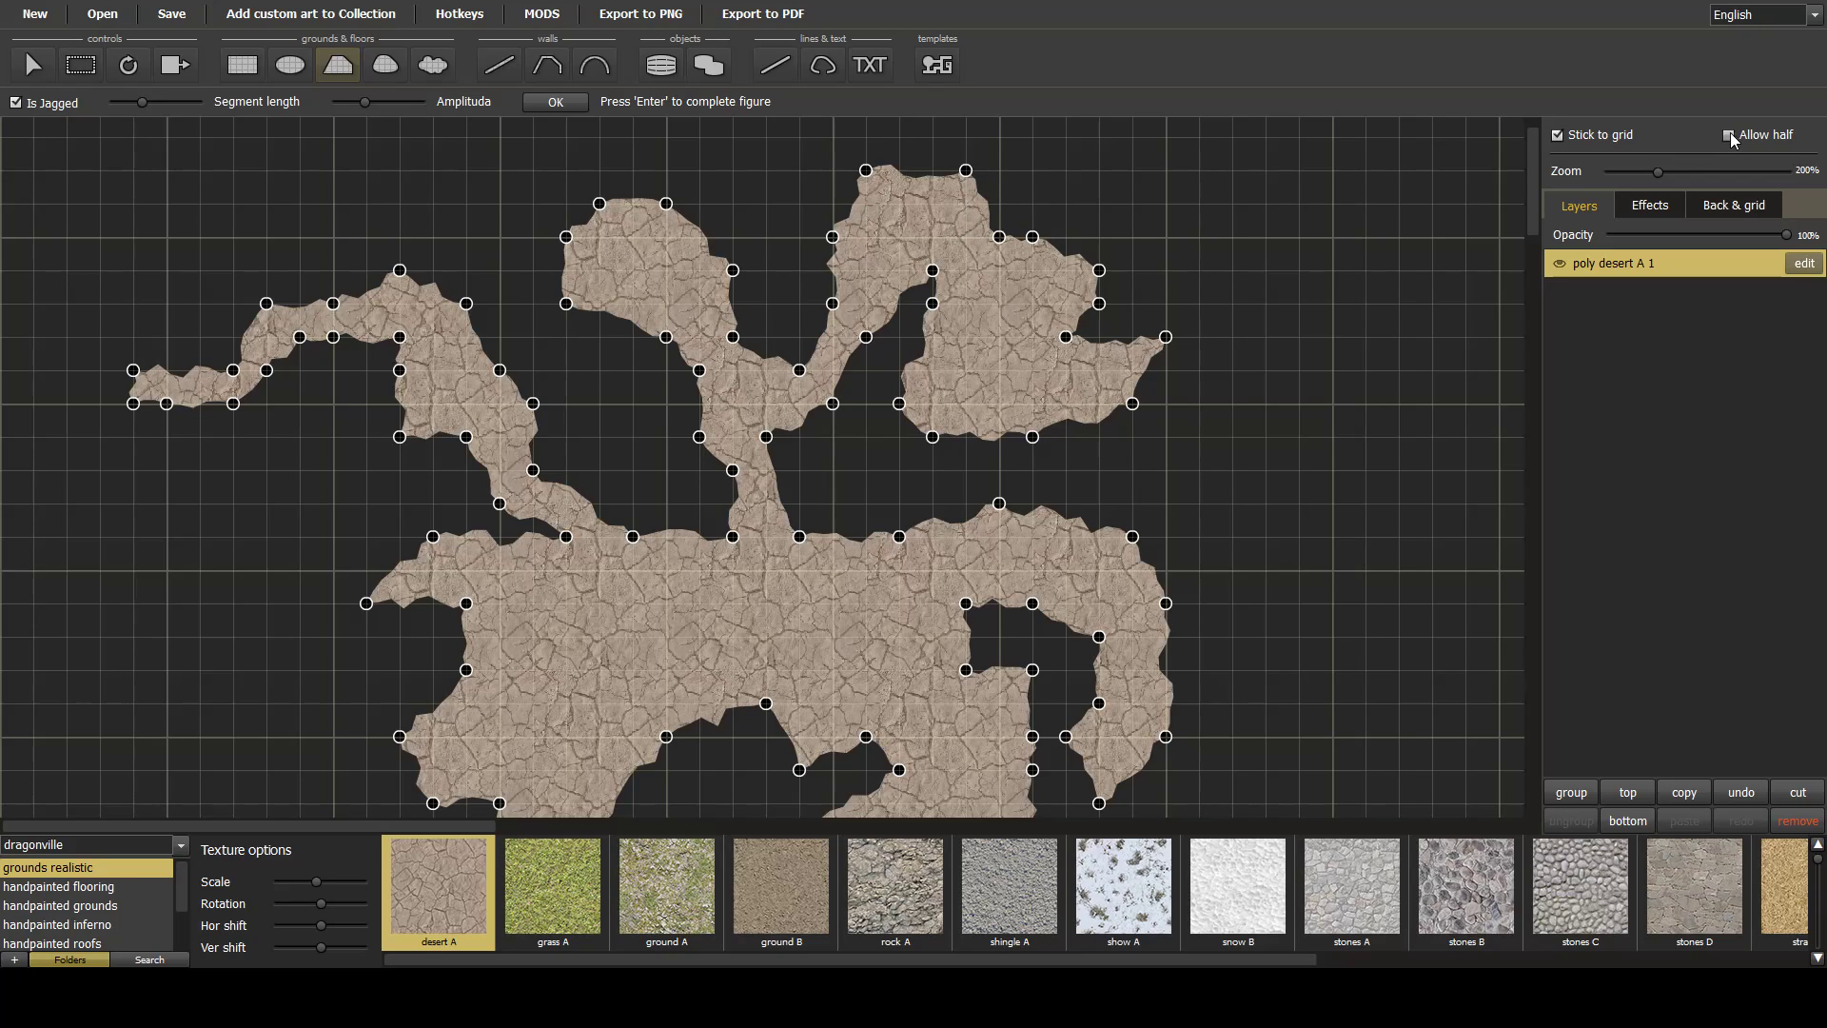
pyautogui.moveTo(999, 238); pyautogui.dragTo(983, 221)
pyautogui.moveTo(966, 169); pyautogui.dragTo(950, 169)
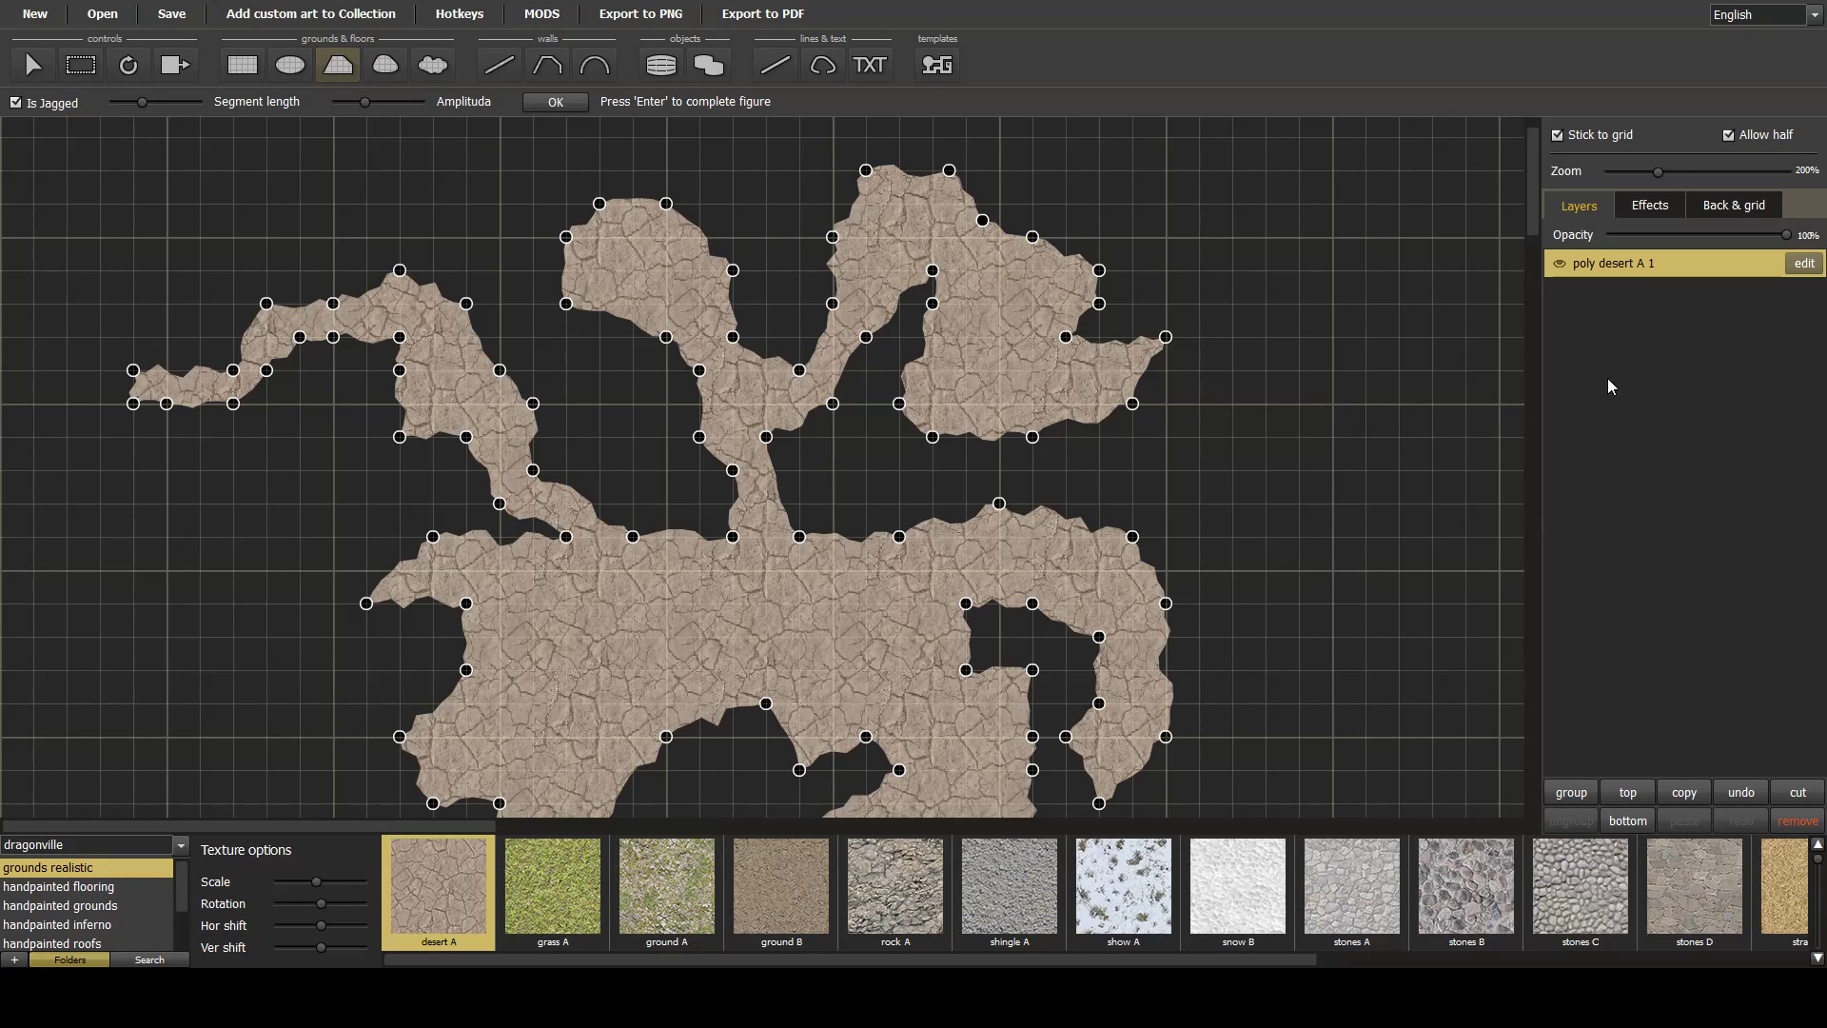
# Shorten the southwestern branch's pointed tip into a blunter end and finish editing the floor polygon.
pyautogui.moveTo(1534, 213); pyautogui.dragTo(1527, 249)
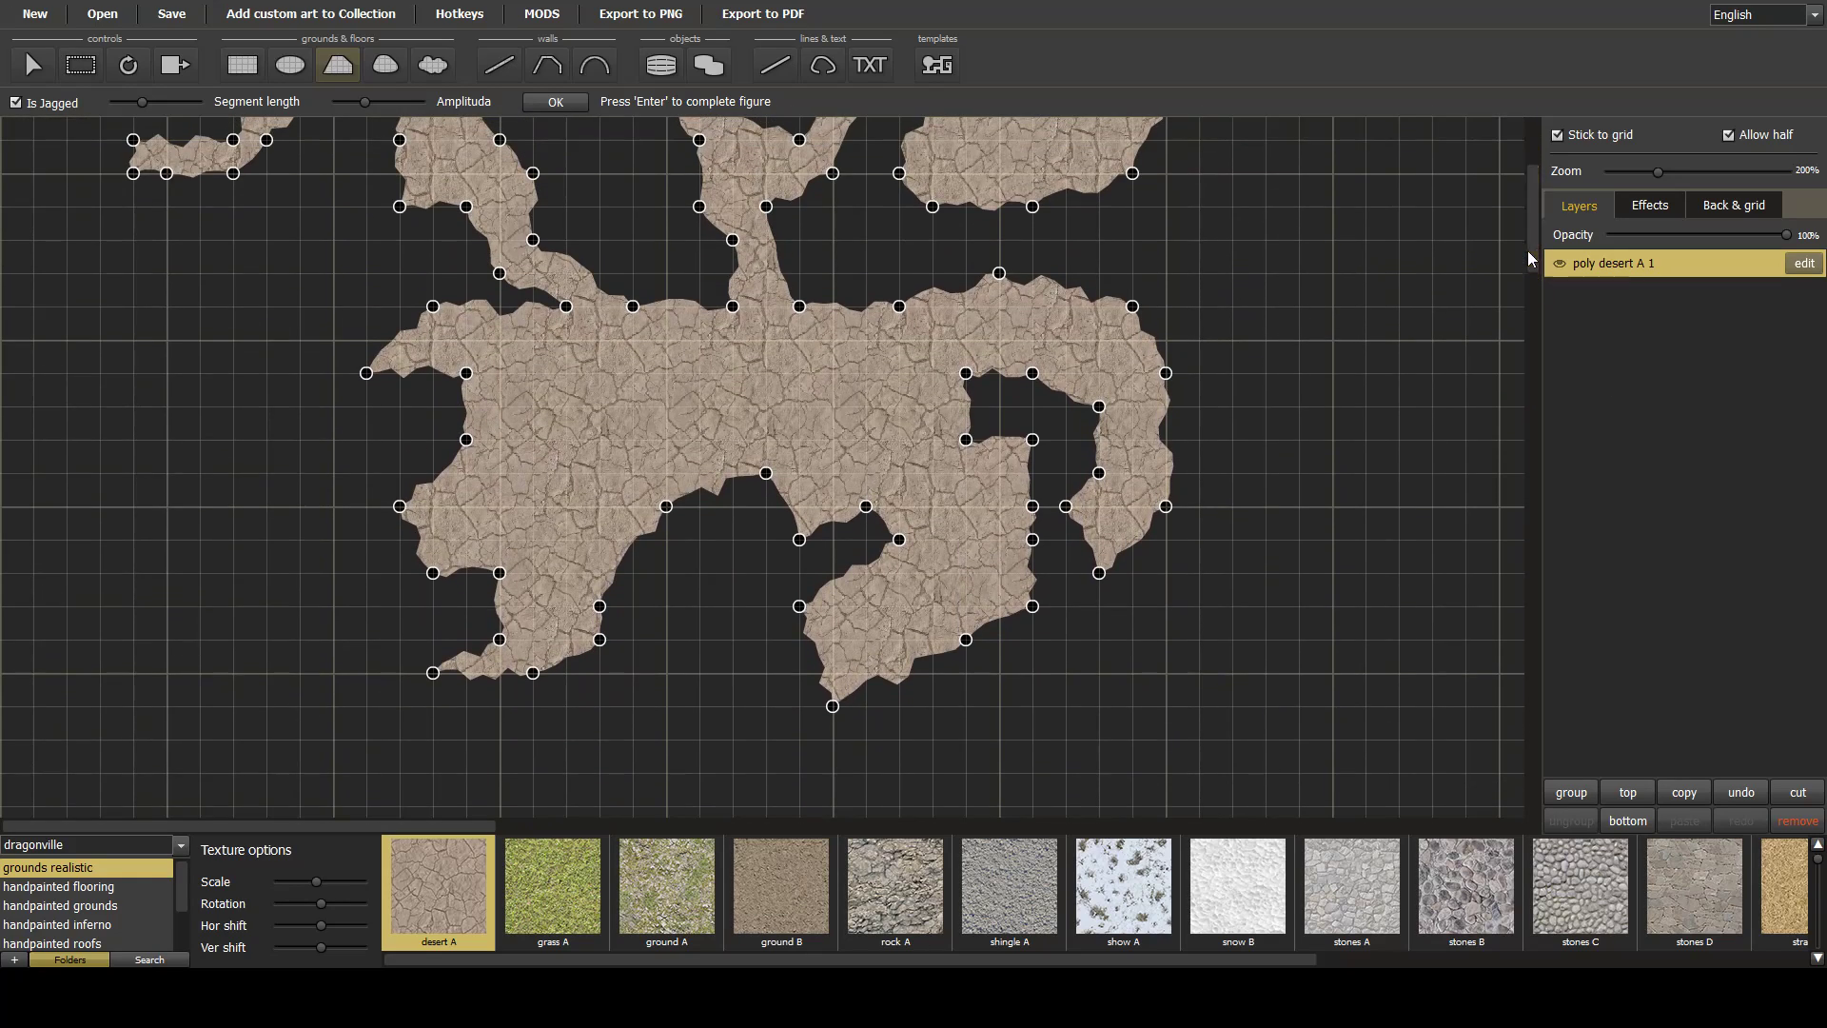
pyautogui.moveTo(432, 673); pyautogui.dragTo(499, 623)
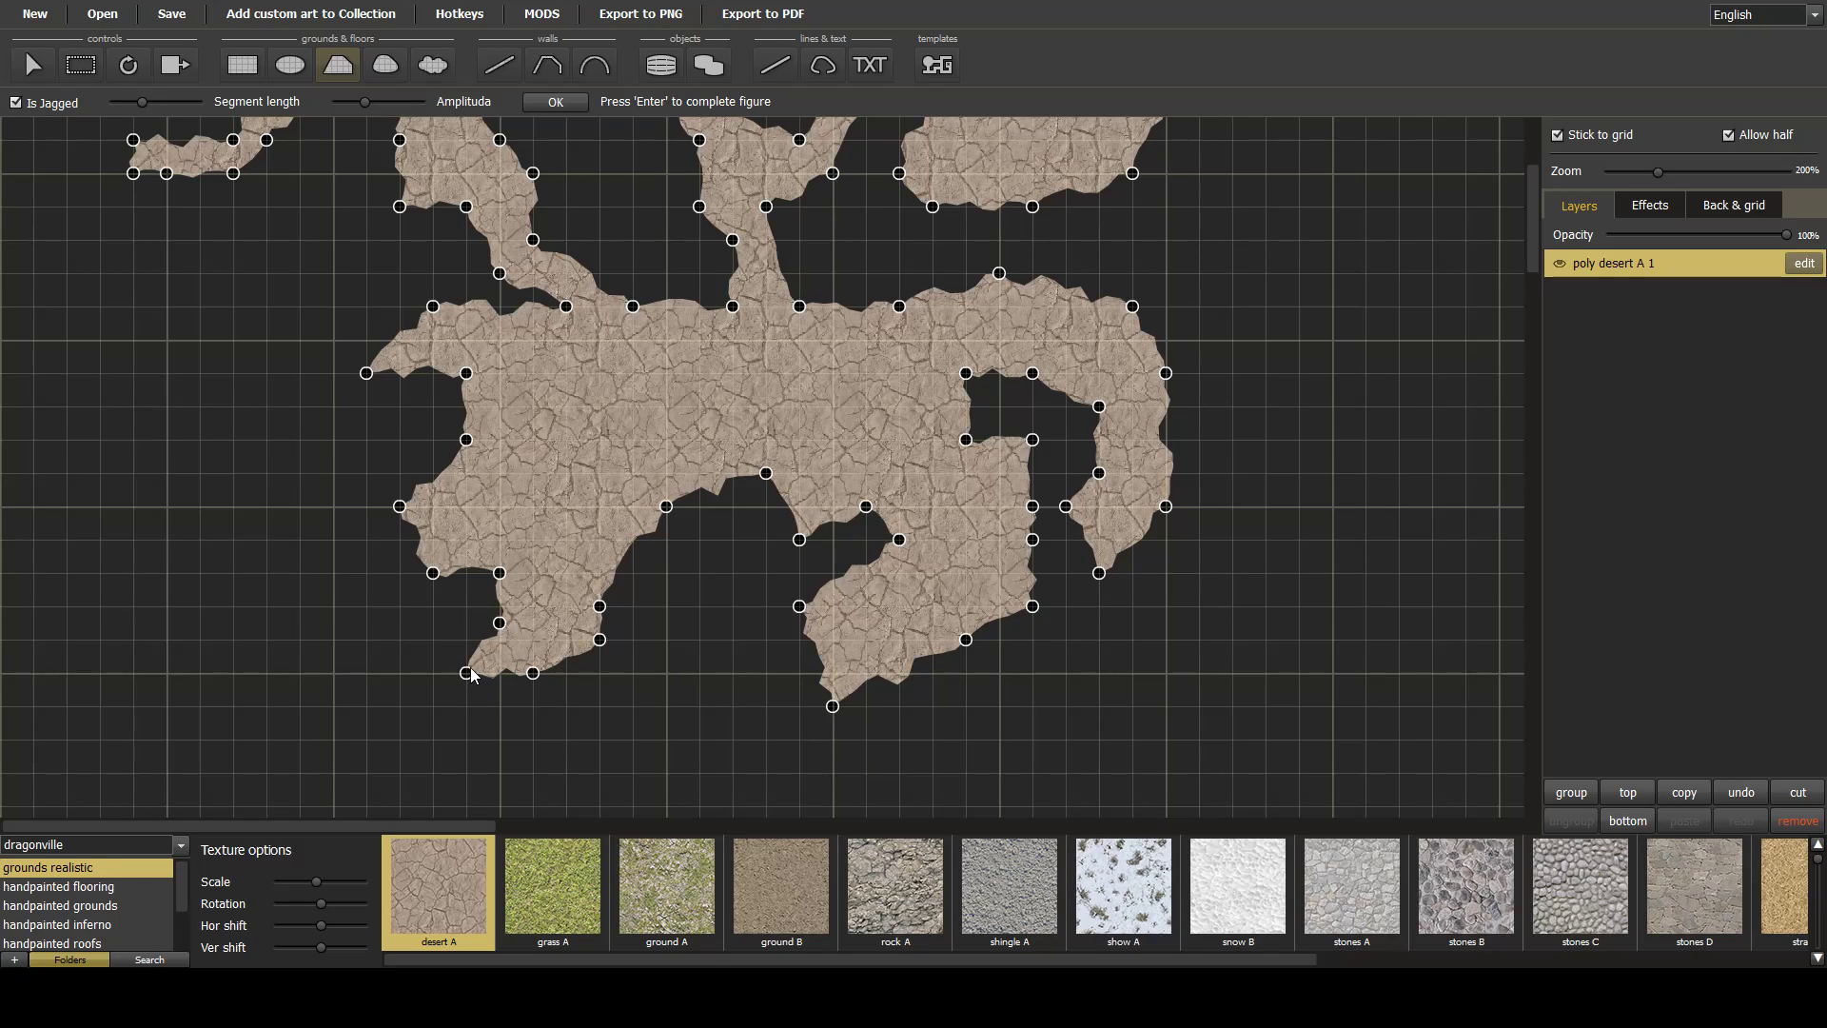
pyautogui.click(550, 102)
# Increase the jagged segment length and amplitude of the cave floor's outline and apply the changes.
pyautogui.moveTo(1530, 266); pyautogui.dragTo(1532, 226)
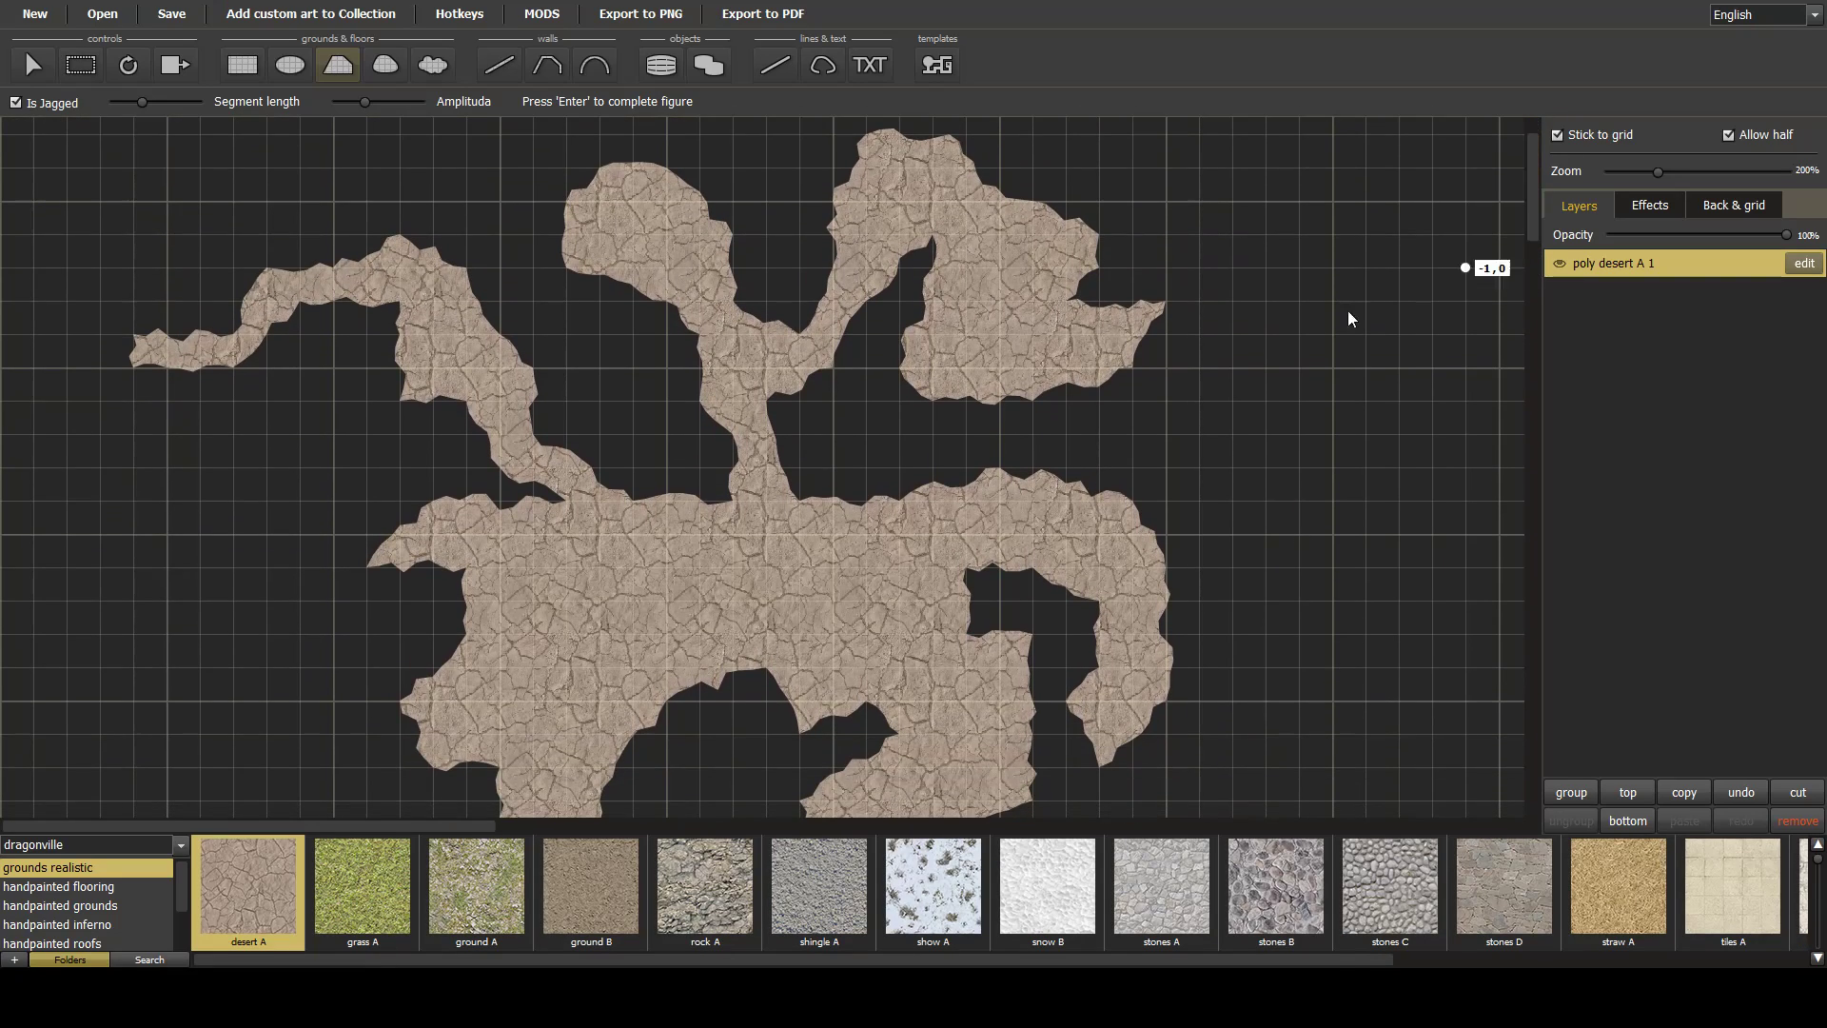
pyautogui.click(1804, 263)
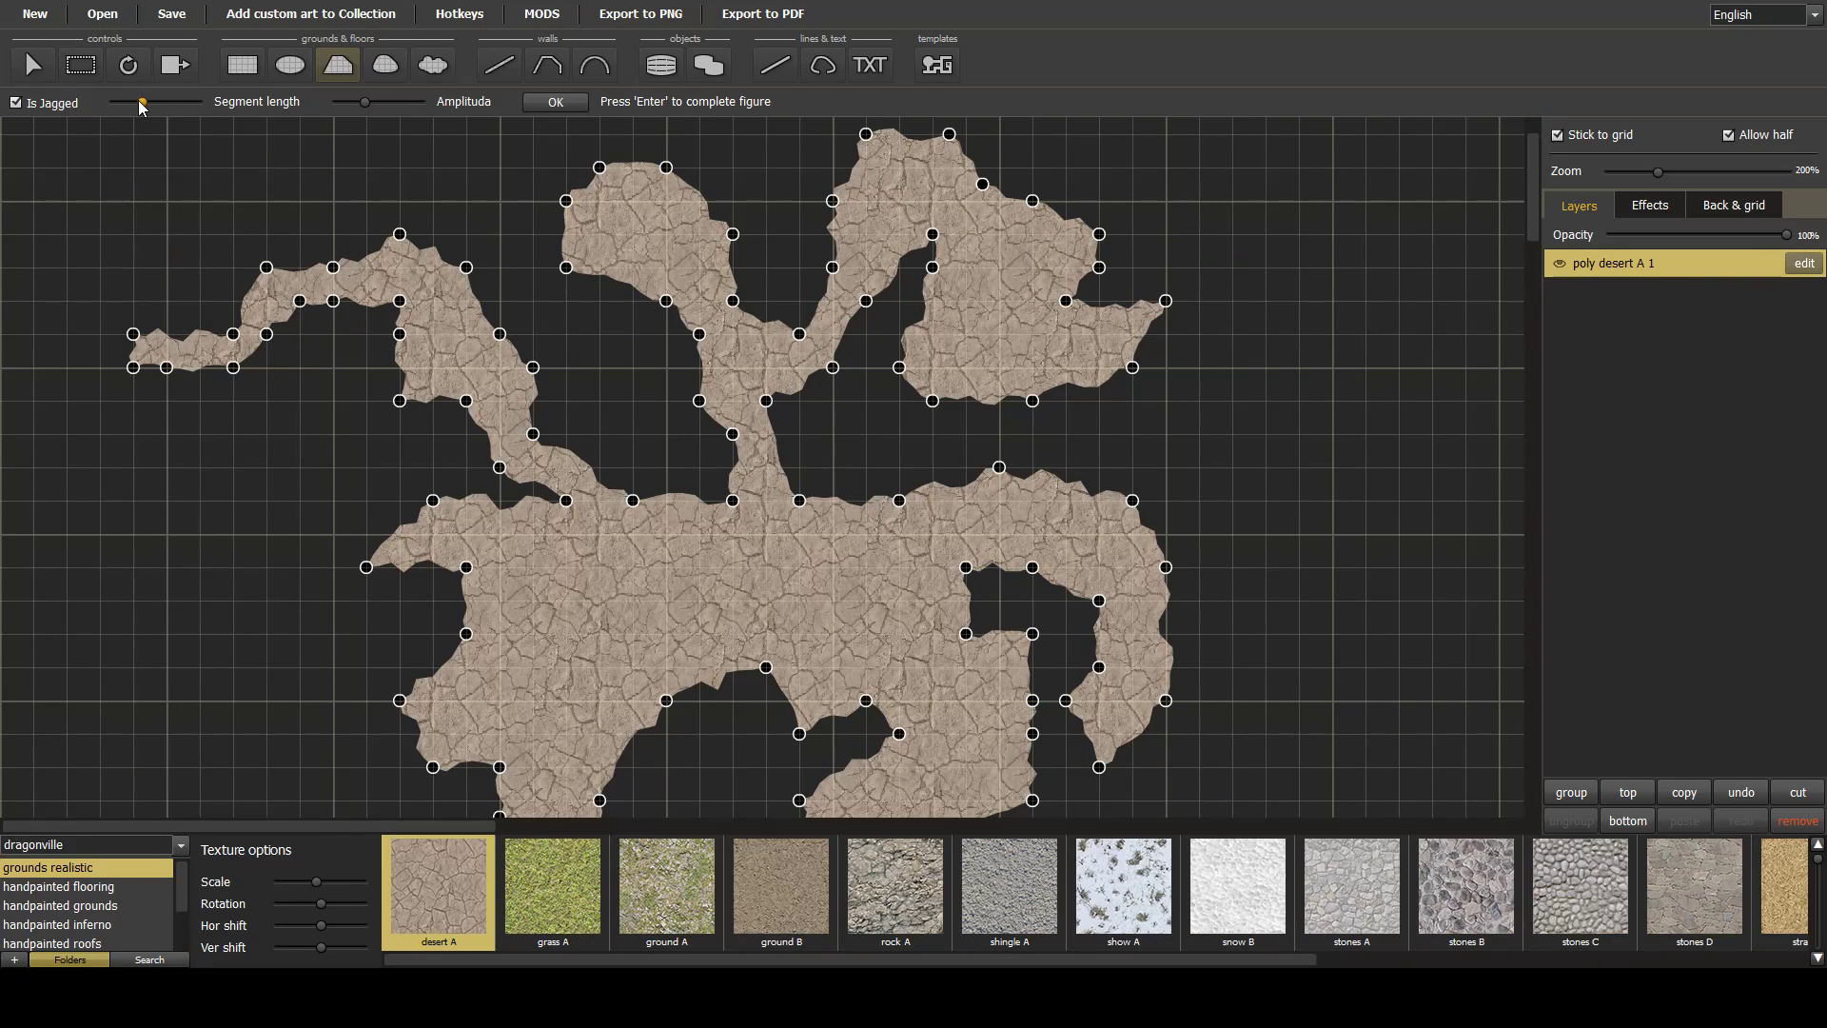
pyautogui.moveTo(139, 100)
pyautogui.mouseDown()
pyautogui.moveTo(203, 95)
pyautogui.moveTo(86, 105)
pyautogui.moveTo(170, 102)
pyautogui.mouseUp()
pyautogui.moveTo(364, 102); pyautogui.dragTo(400, 118)
pyautogui.moveTo(163, 101)
pyautogui.mouseDown()
pyautogui.moveTo(186, 107)
pyautogui.moveTo(164, 102)
pyautogui.mouseUp()
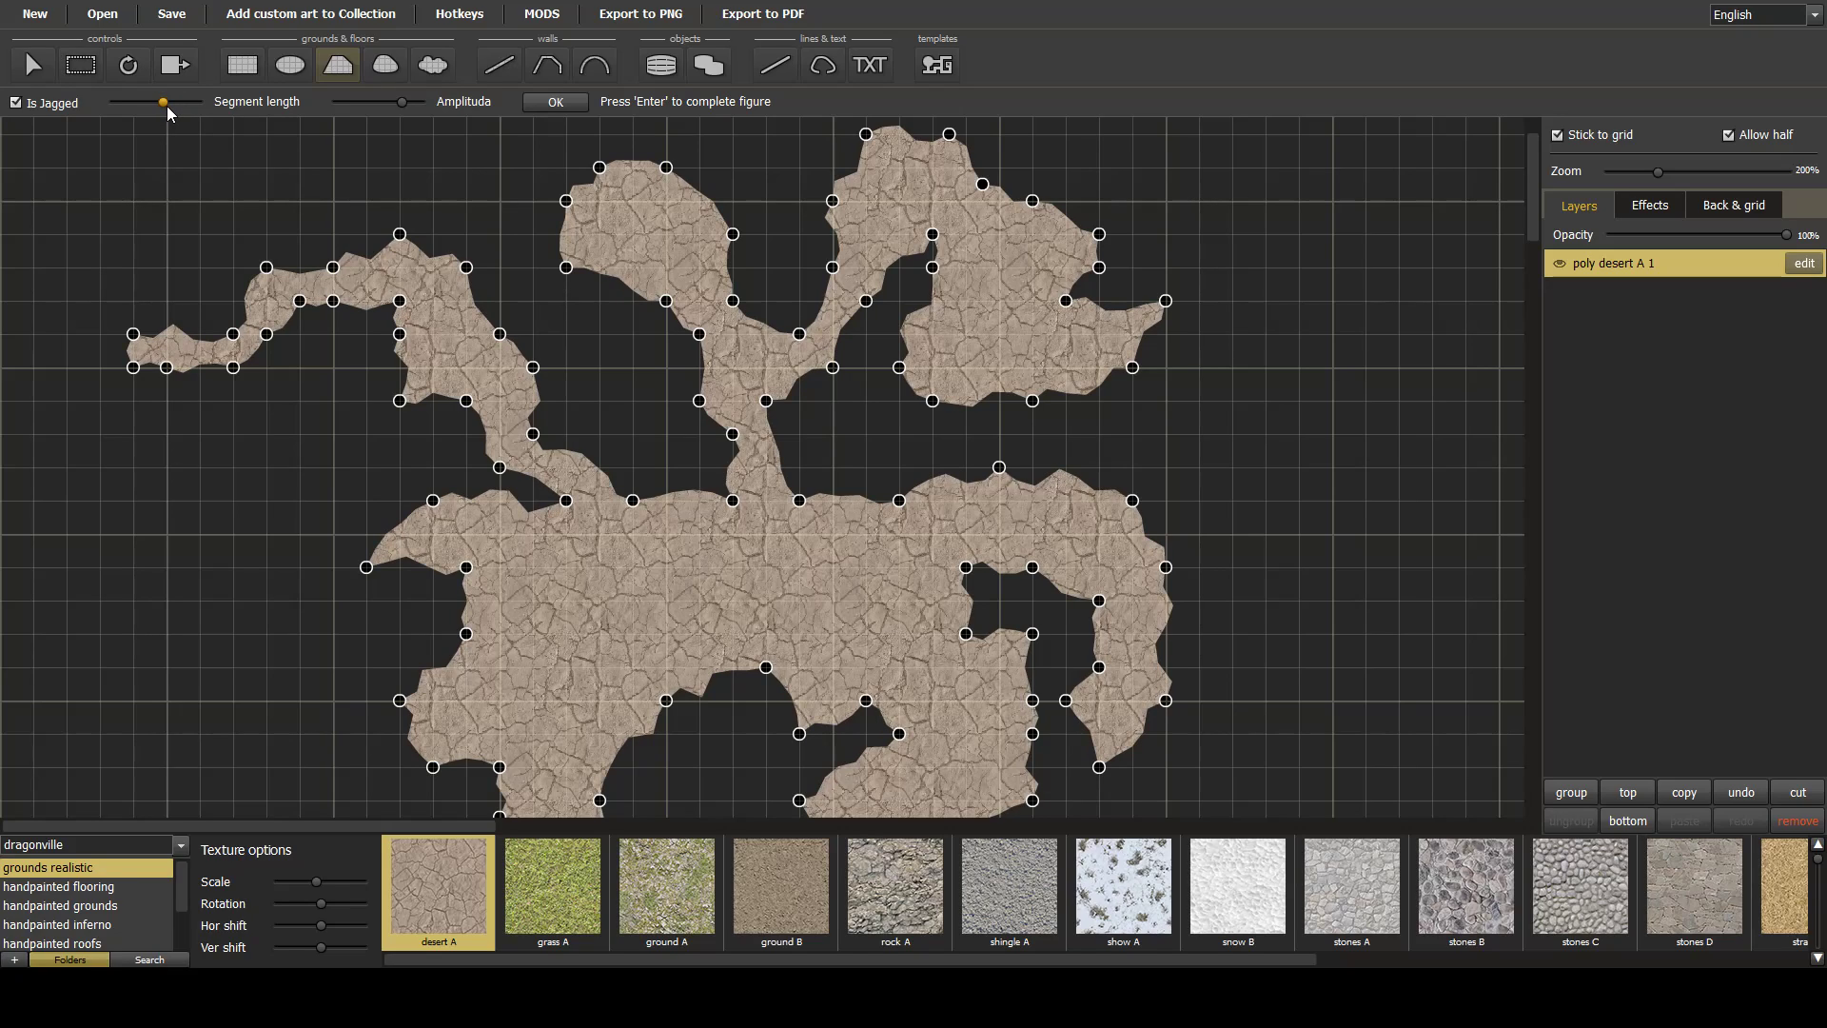
pyautogui.click(568, 105)
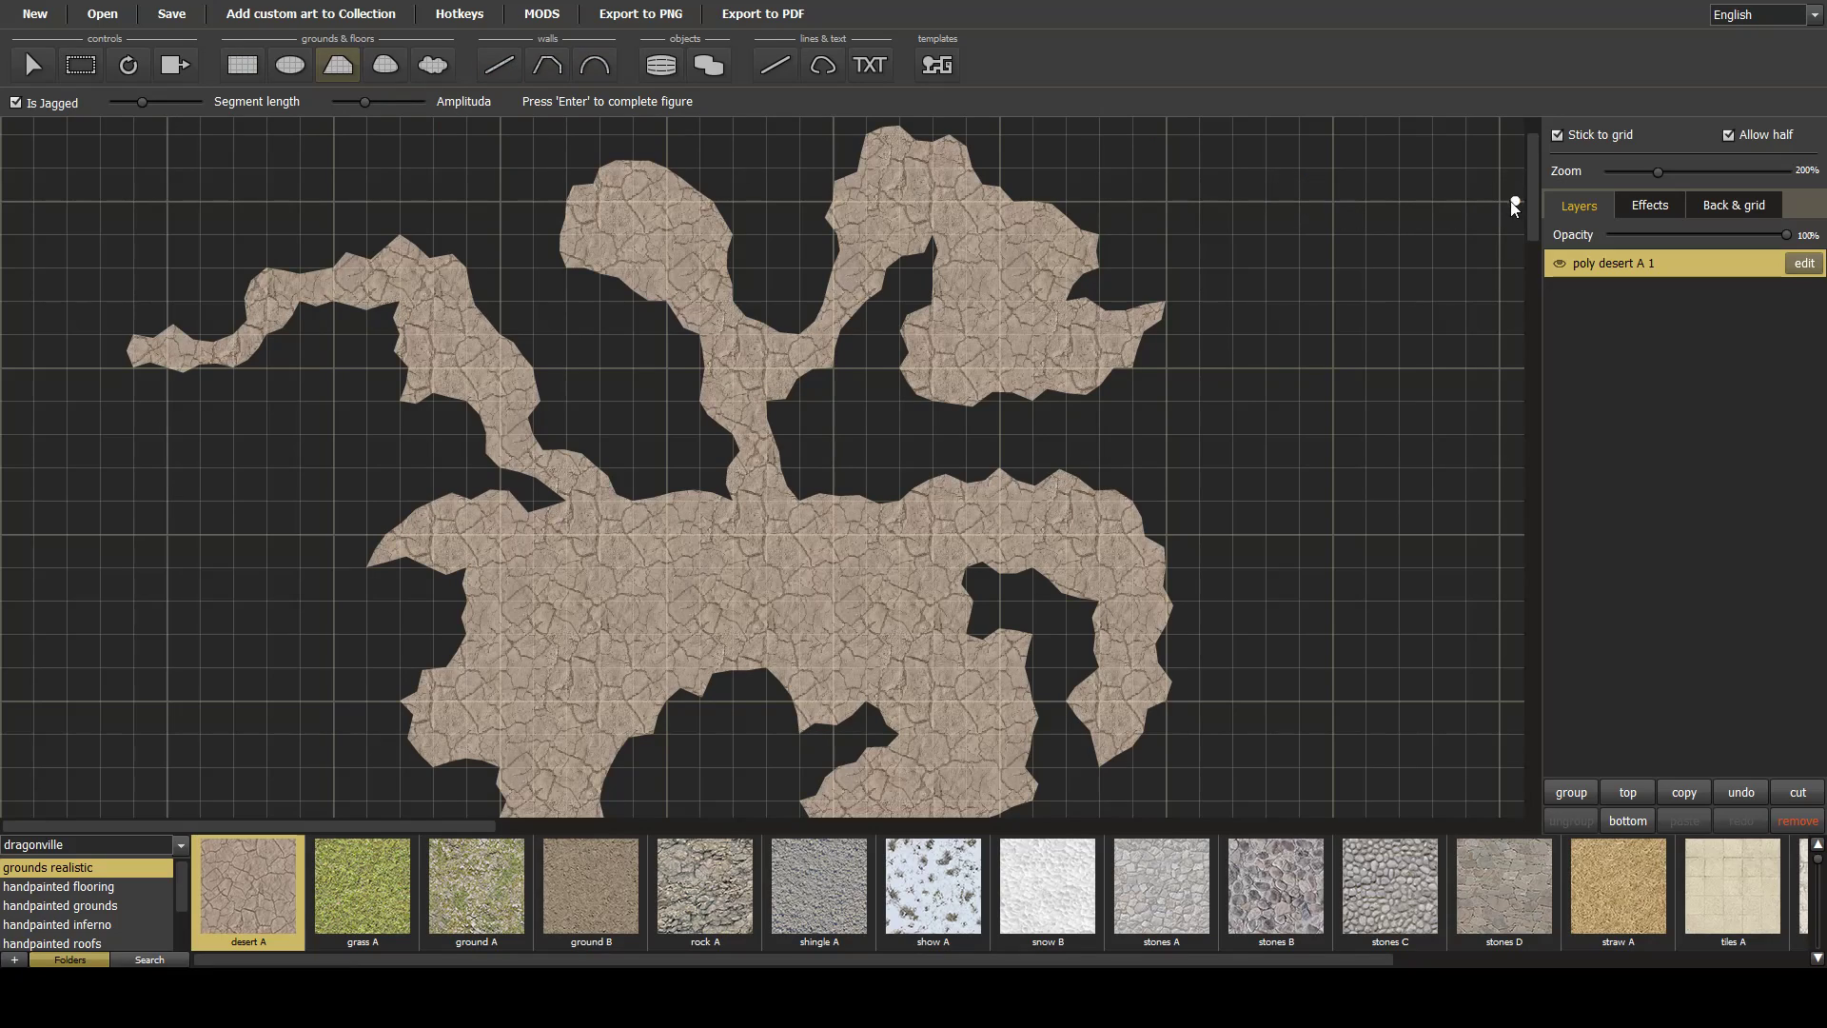
# Rename the floor polygon's layer as Cave - Floor.
pyautogui.moveTo(1530, 199); pyautogui.dragTo(1533, 222)
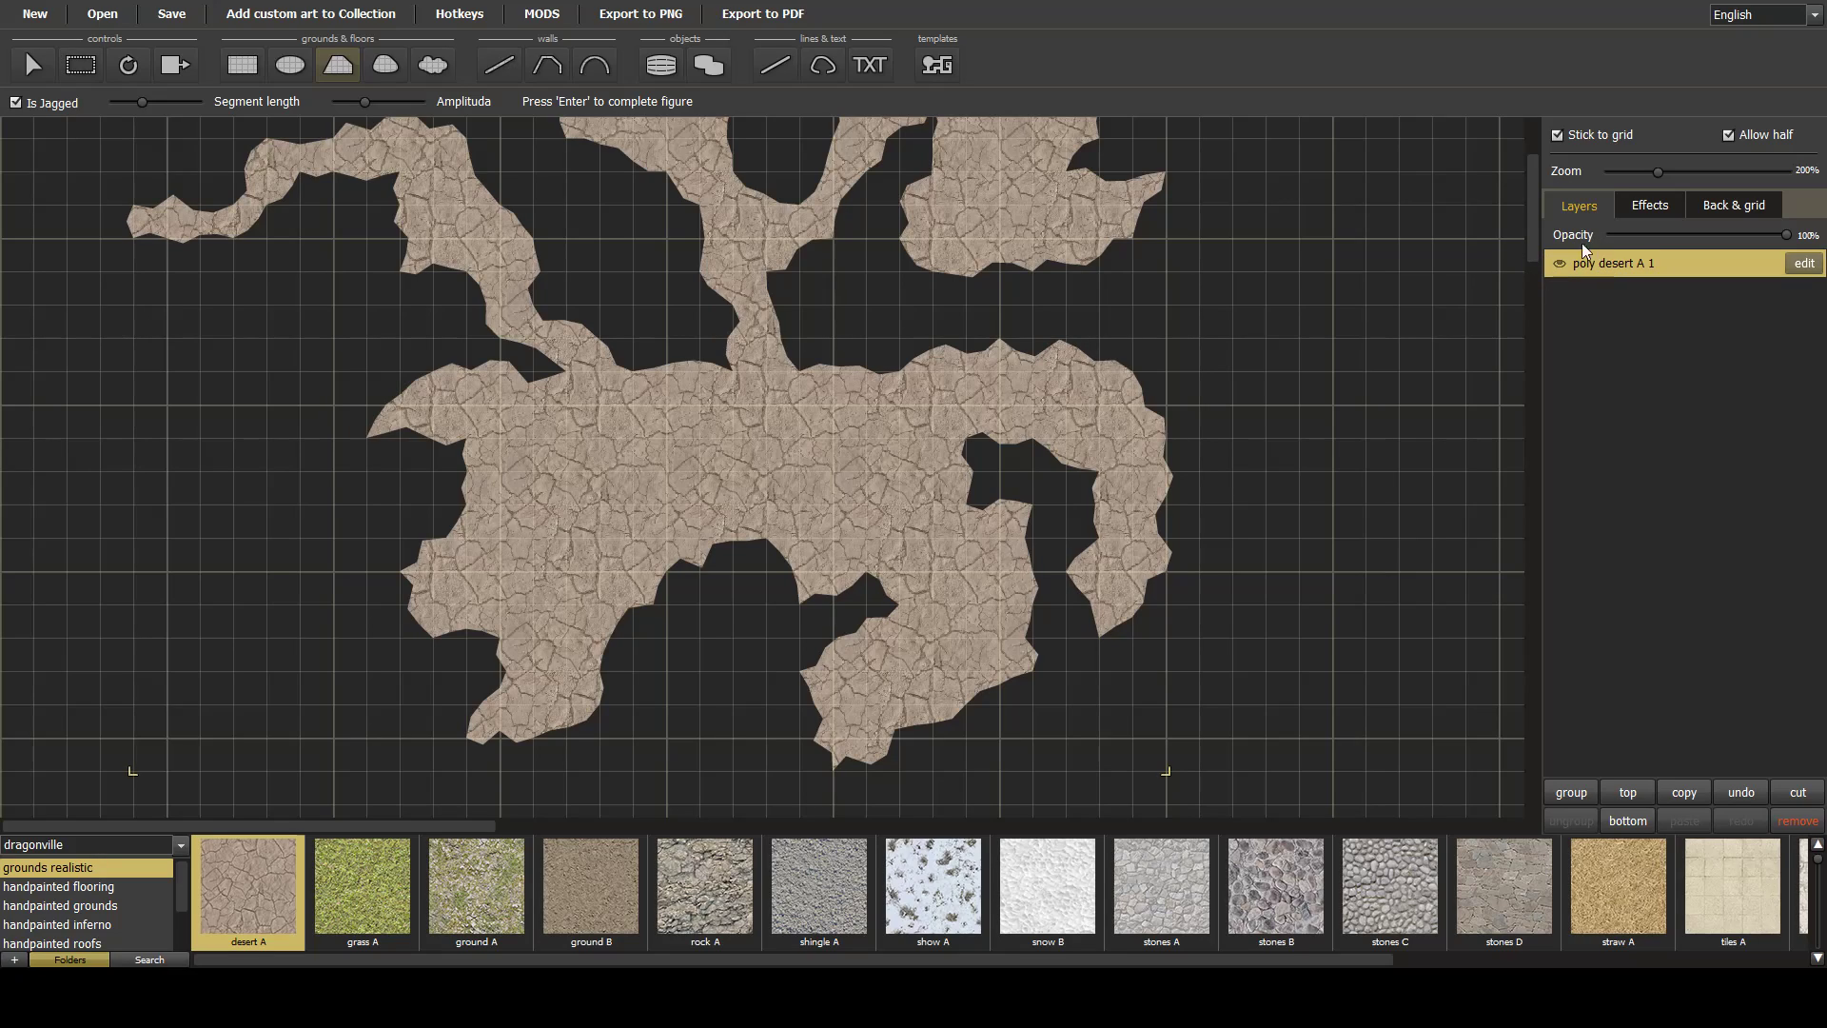
pyautogui.doubleClick(1625, 271)
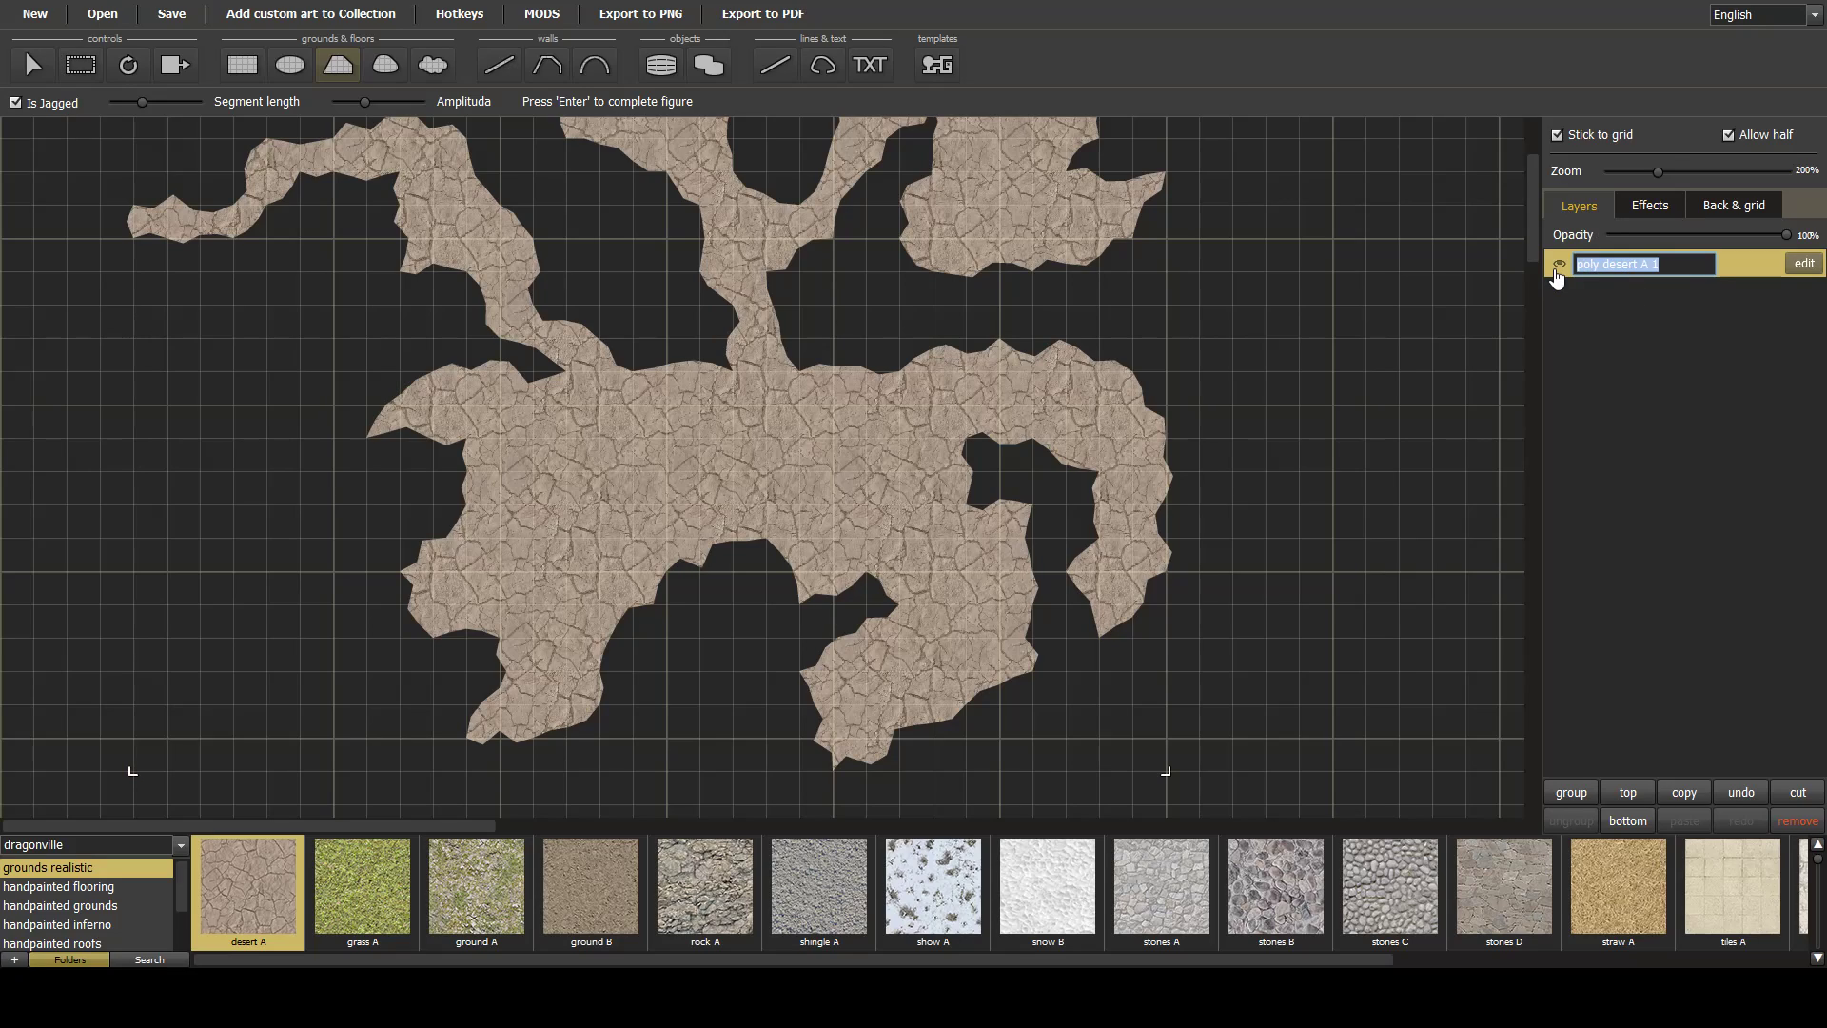
pyautogui.write('Cave - Floor')
pyautogui.press('Return')
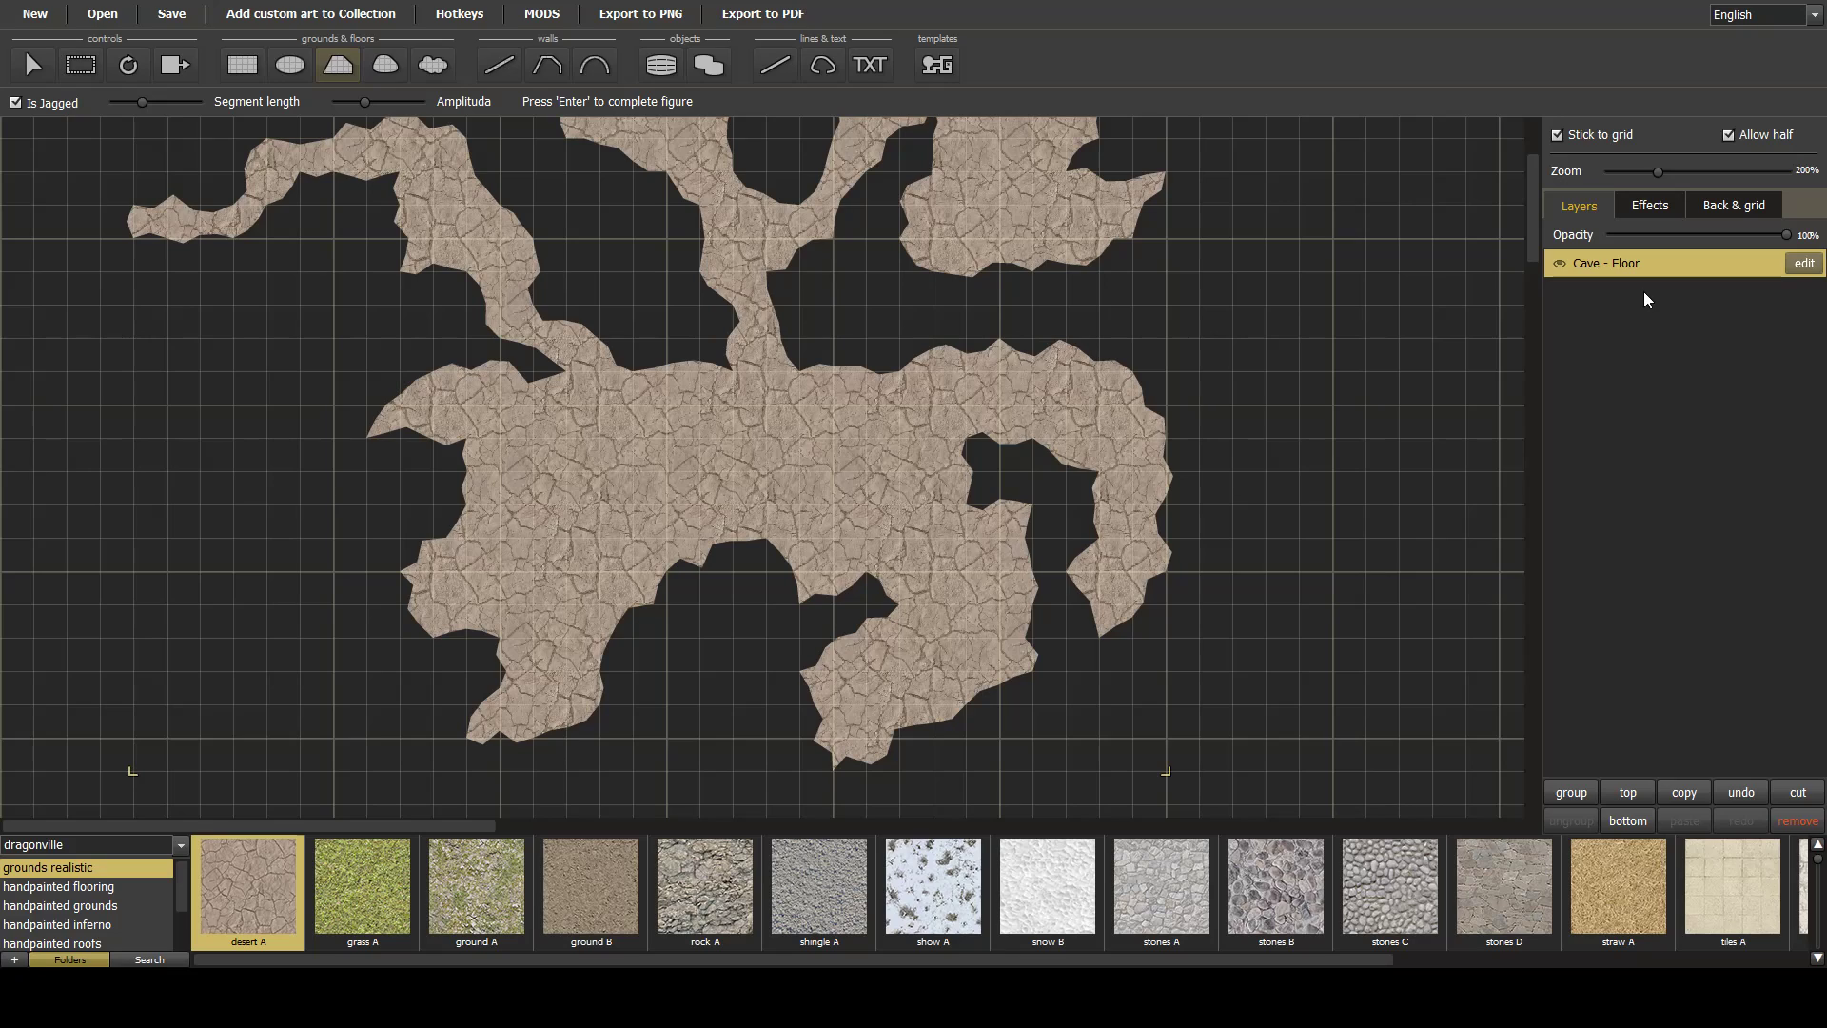
# Generate a stone wall around the cave floor's outline and rename its layer as Cave - Wall.
pyautogui.hotkey('ctrl', 'w')
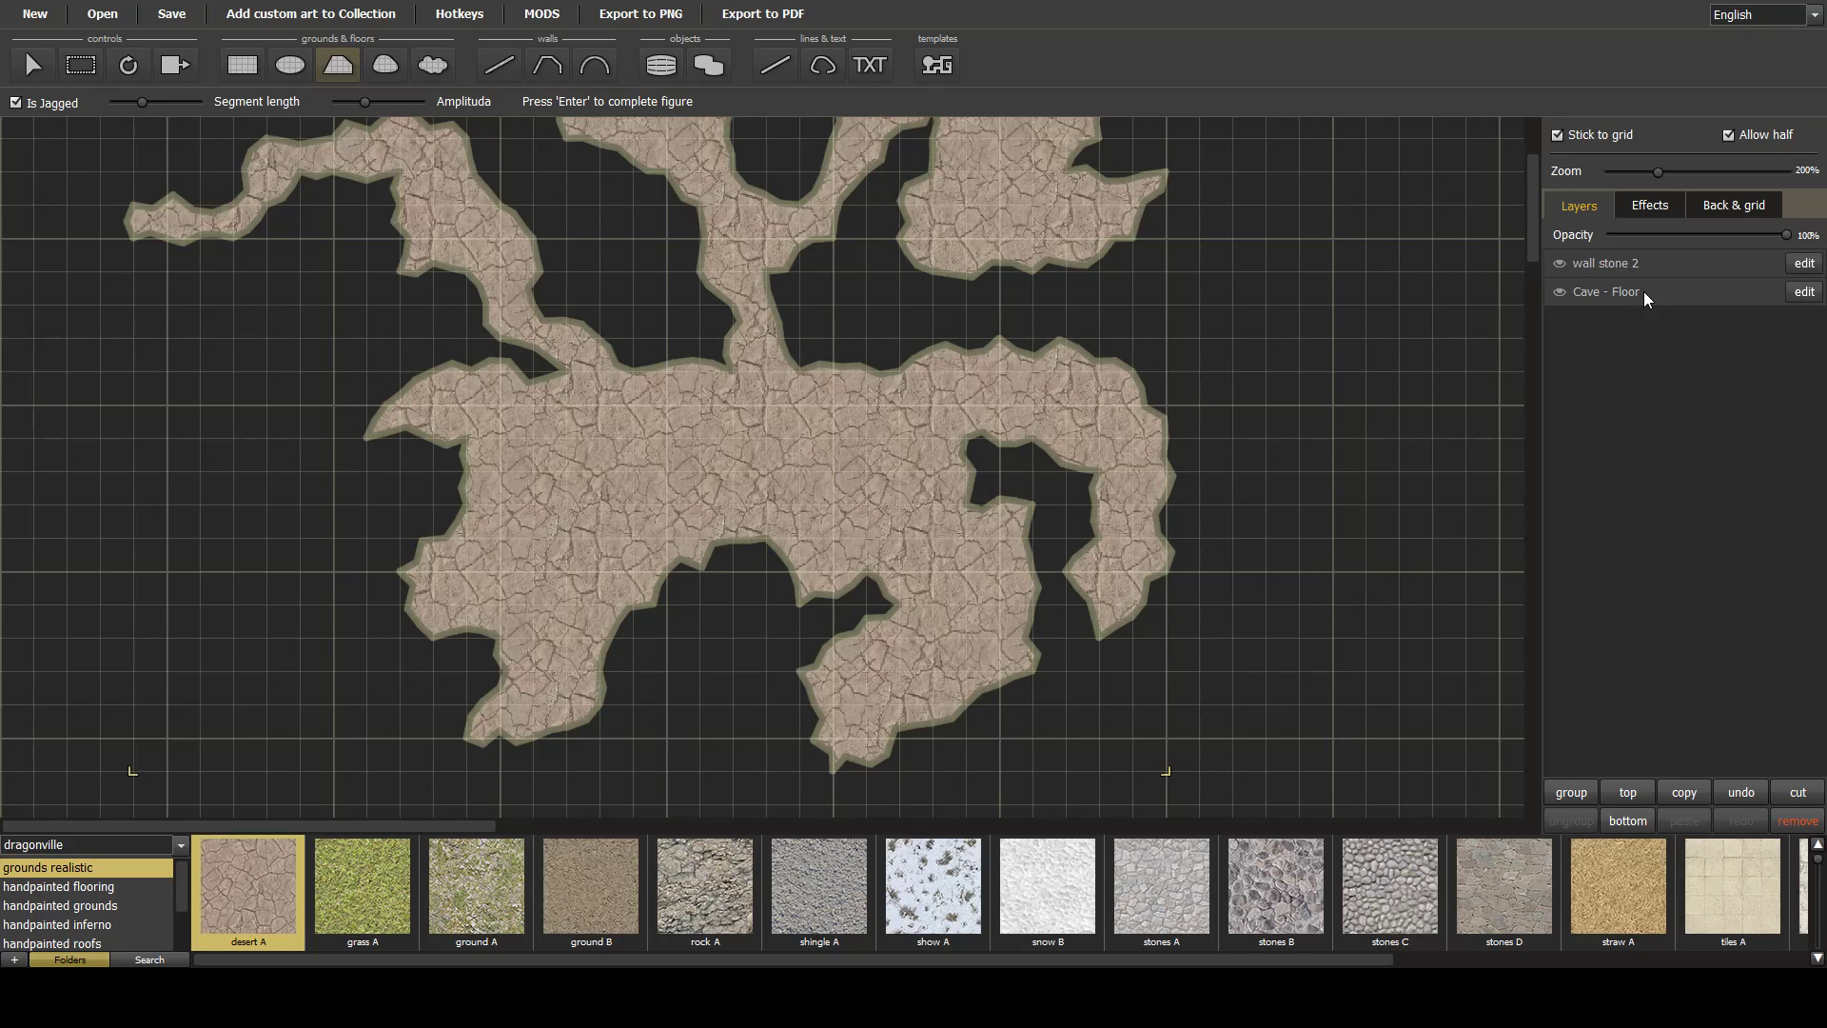
pyautogui.moveTo(1537, 209); pyautogui.dragTo(1536, 187)
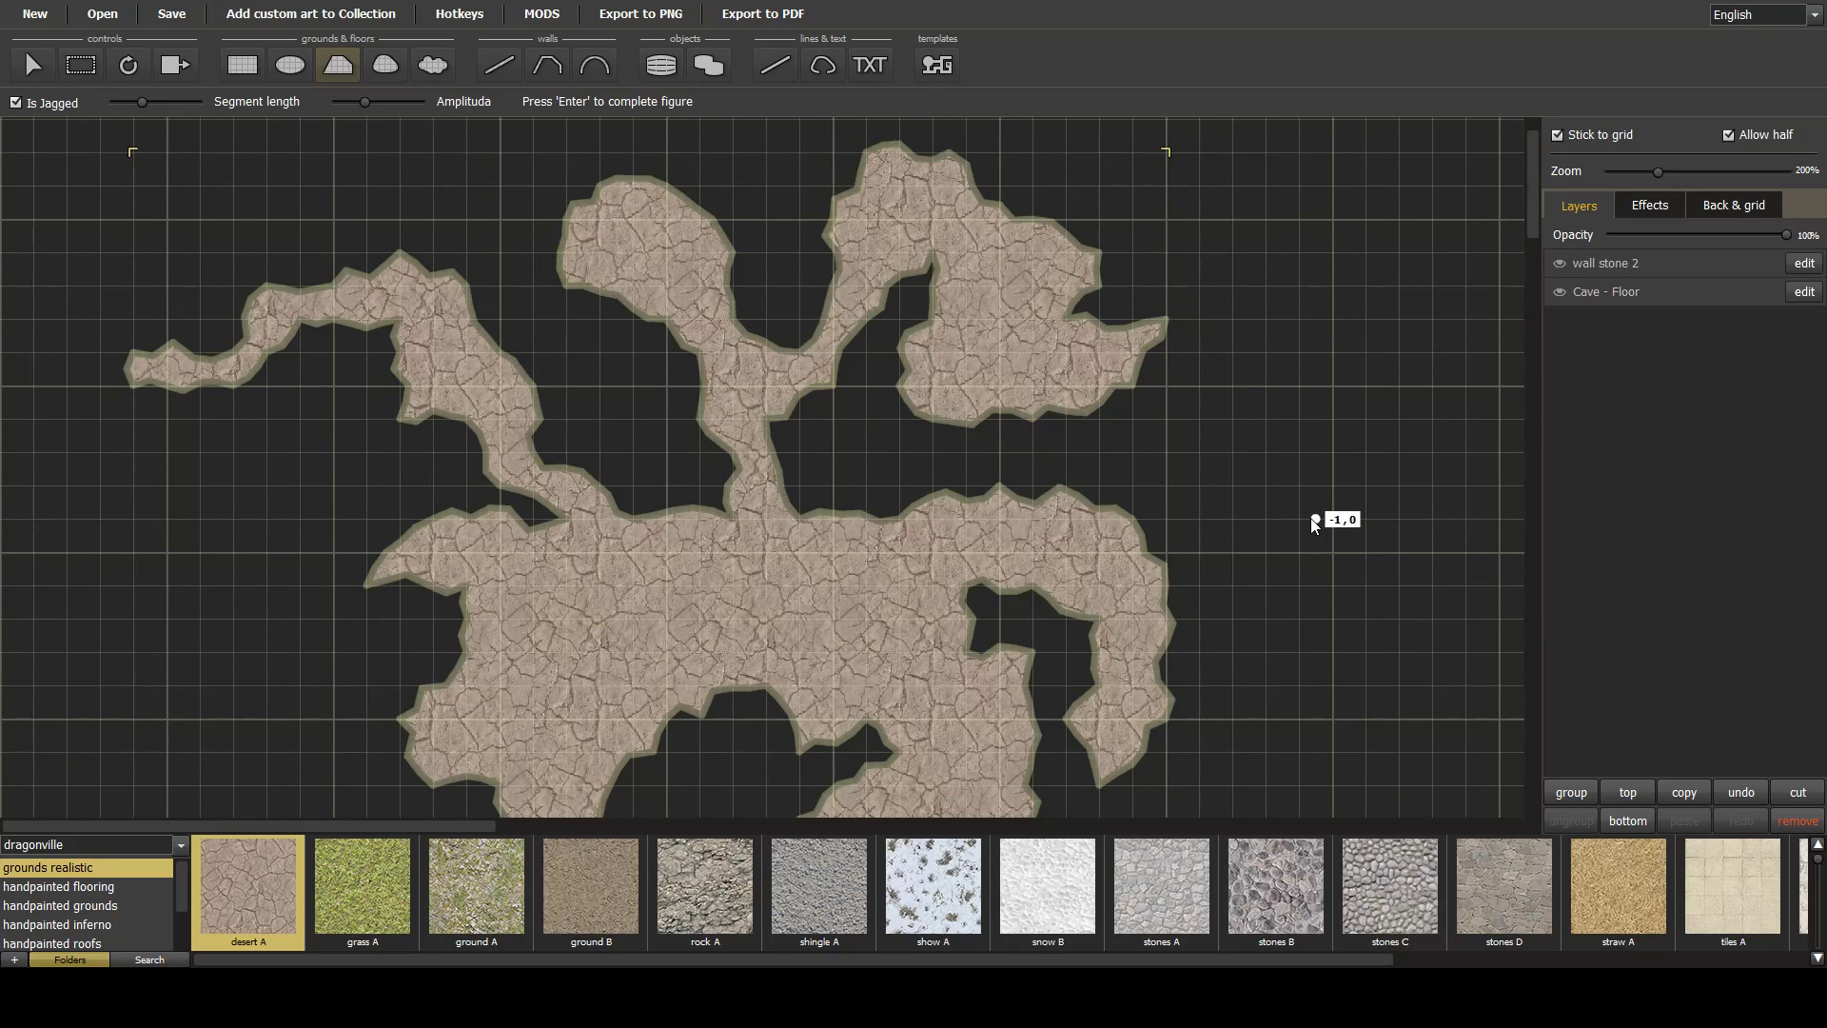
pyautogui.scroll(-3, 1314, 525)
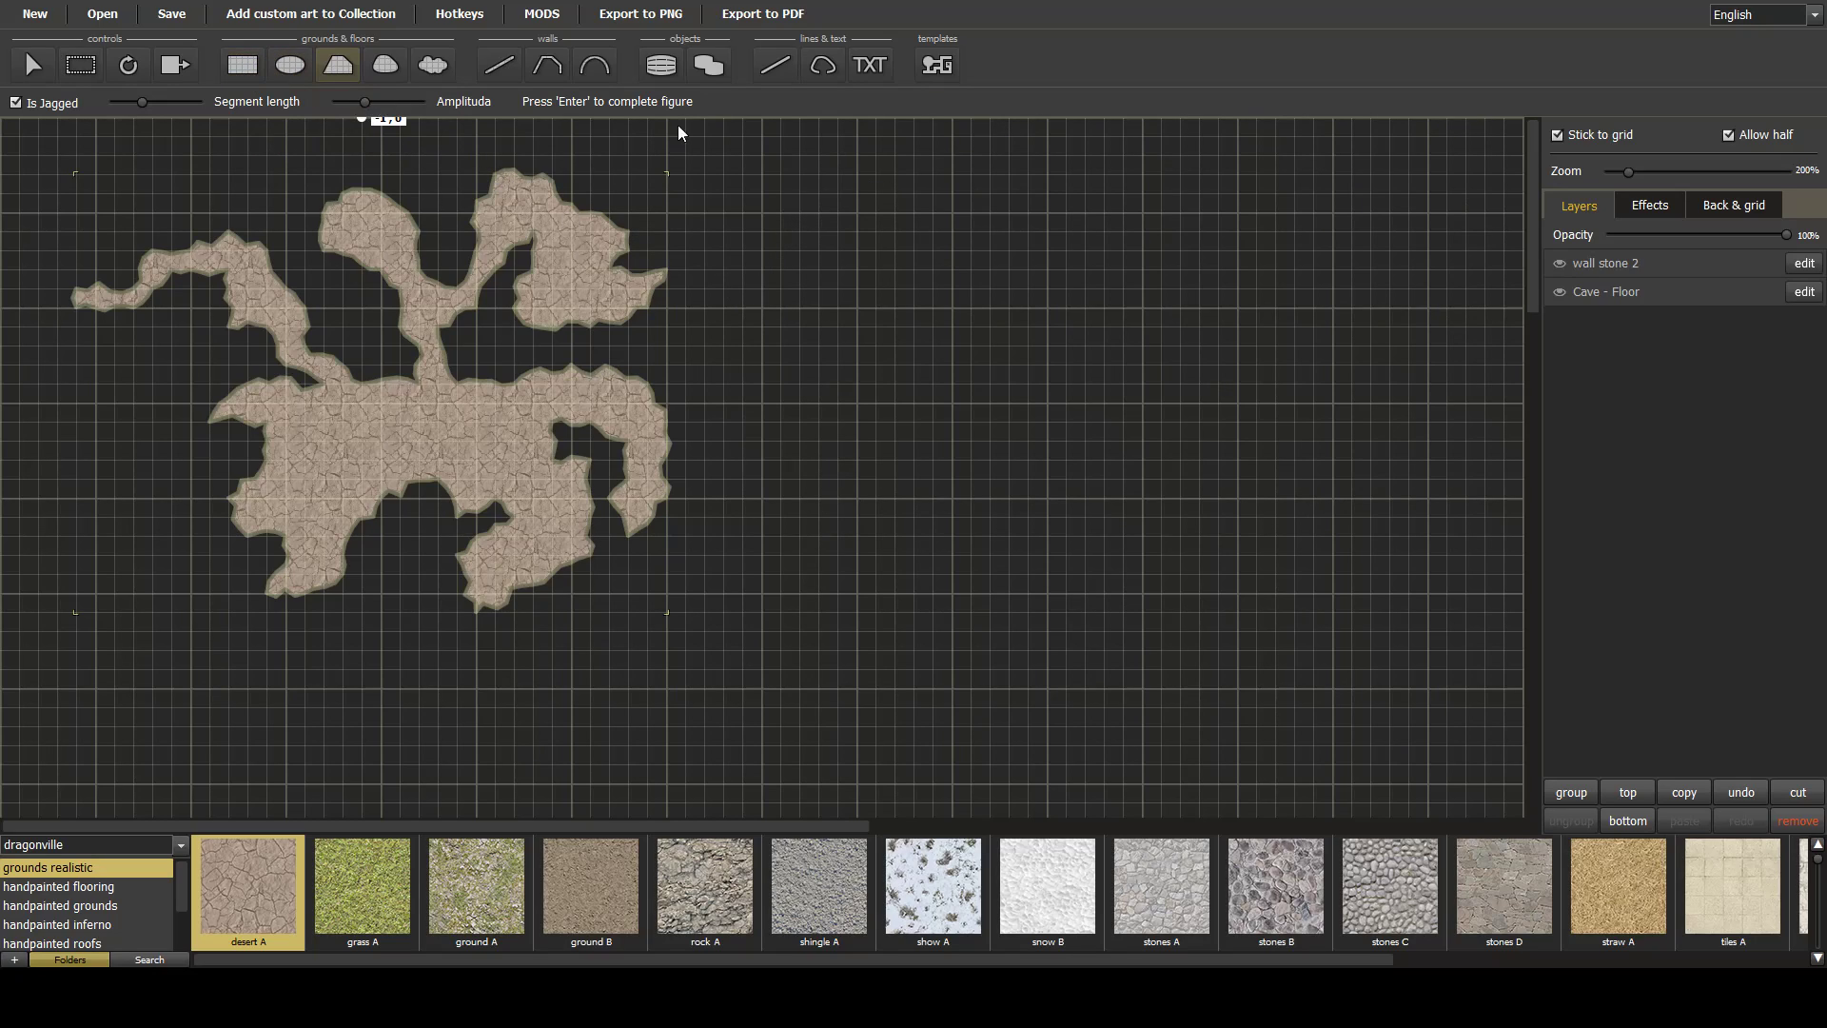
pyautogui.doubleClick(1637, 272)
pyautogui.write('Cave - Wal')
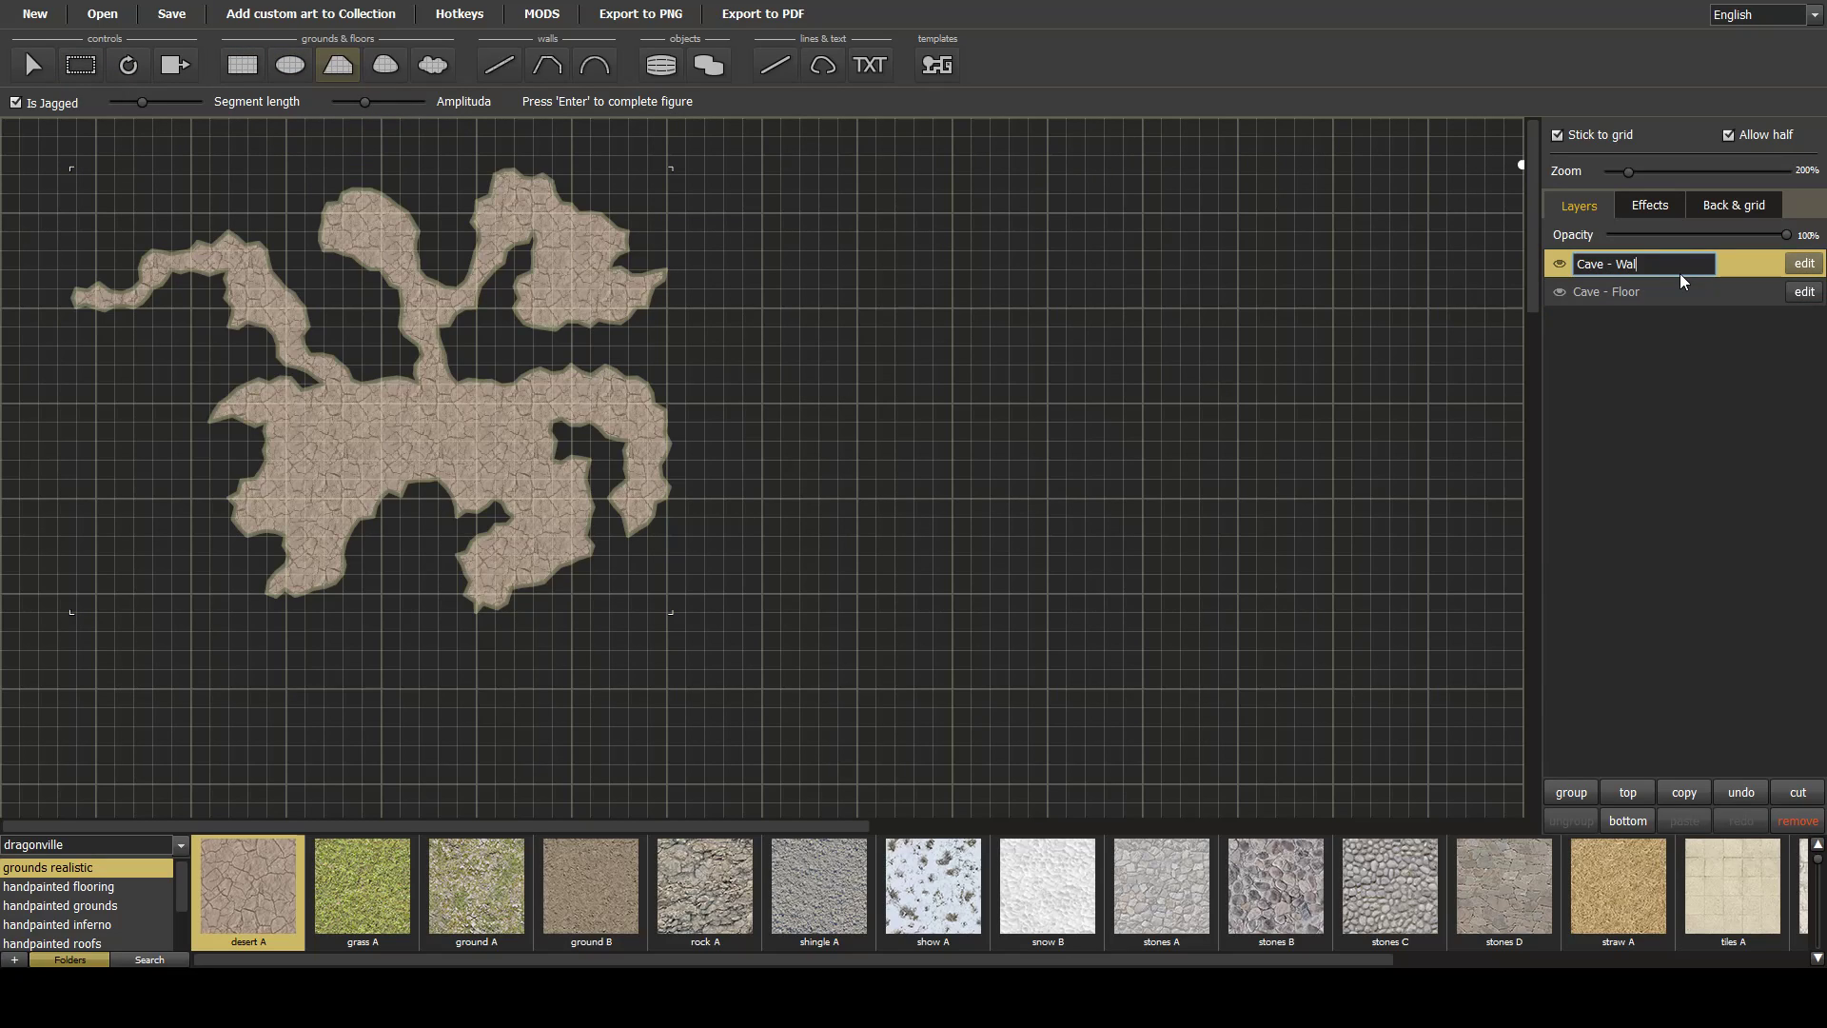
pyautogui.write('l')
pyautogui.press('Return')
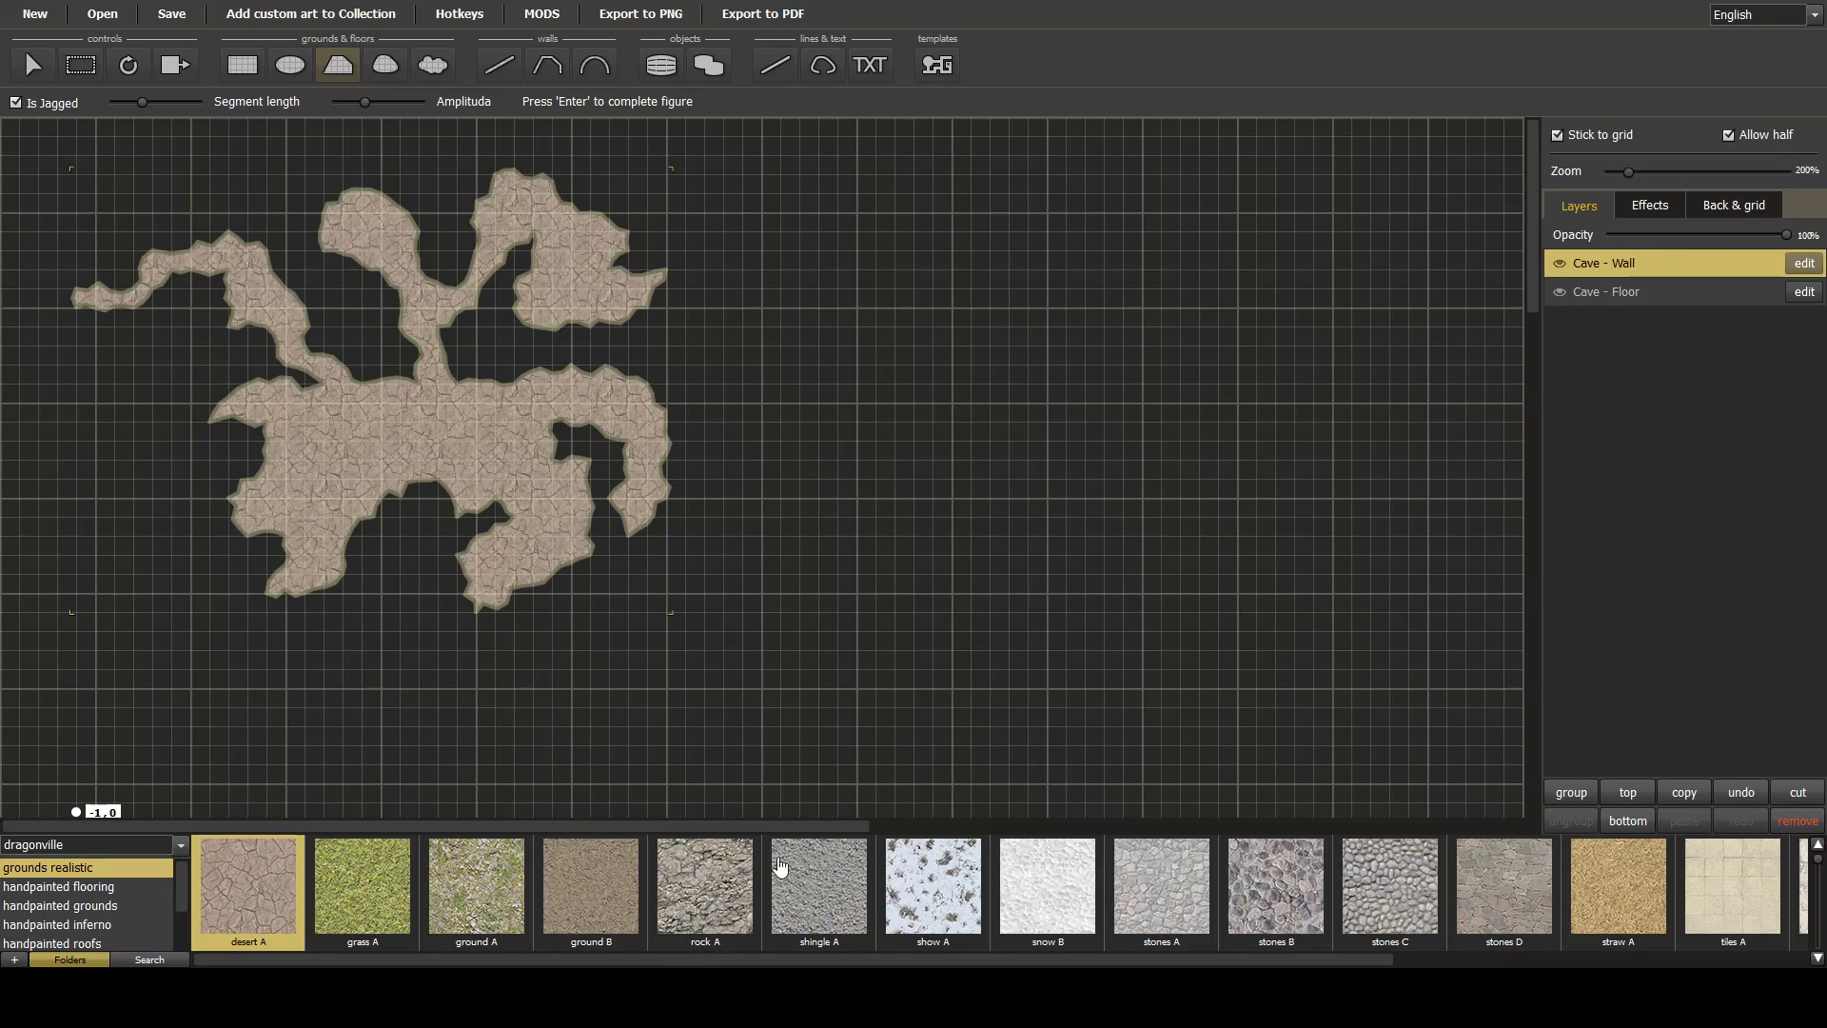
# Draw a rectangular floor in the stones C texture over the cave, leaving only the western passage's tip outside.
pyautogui.click(1385, 903)
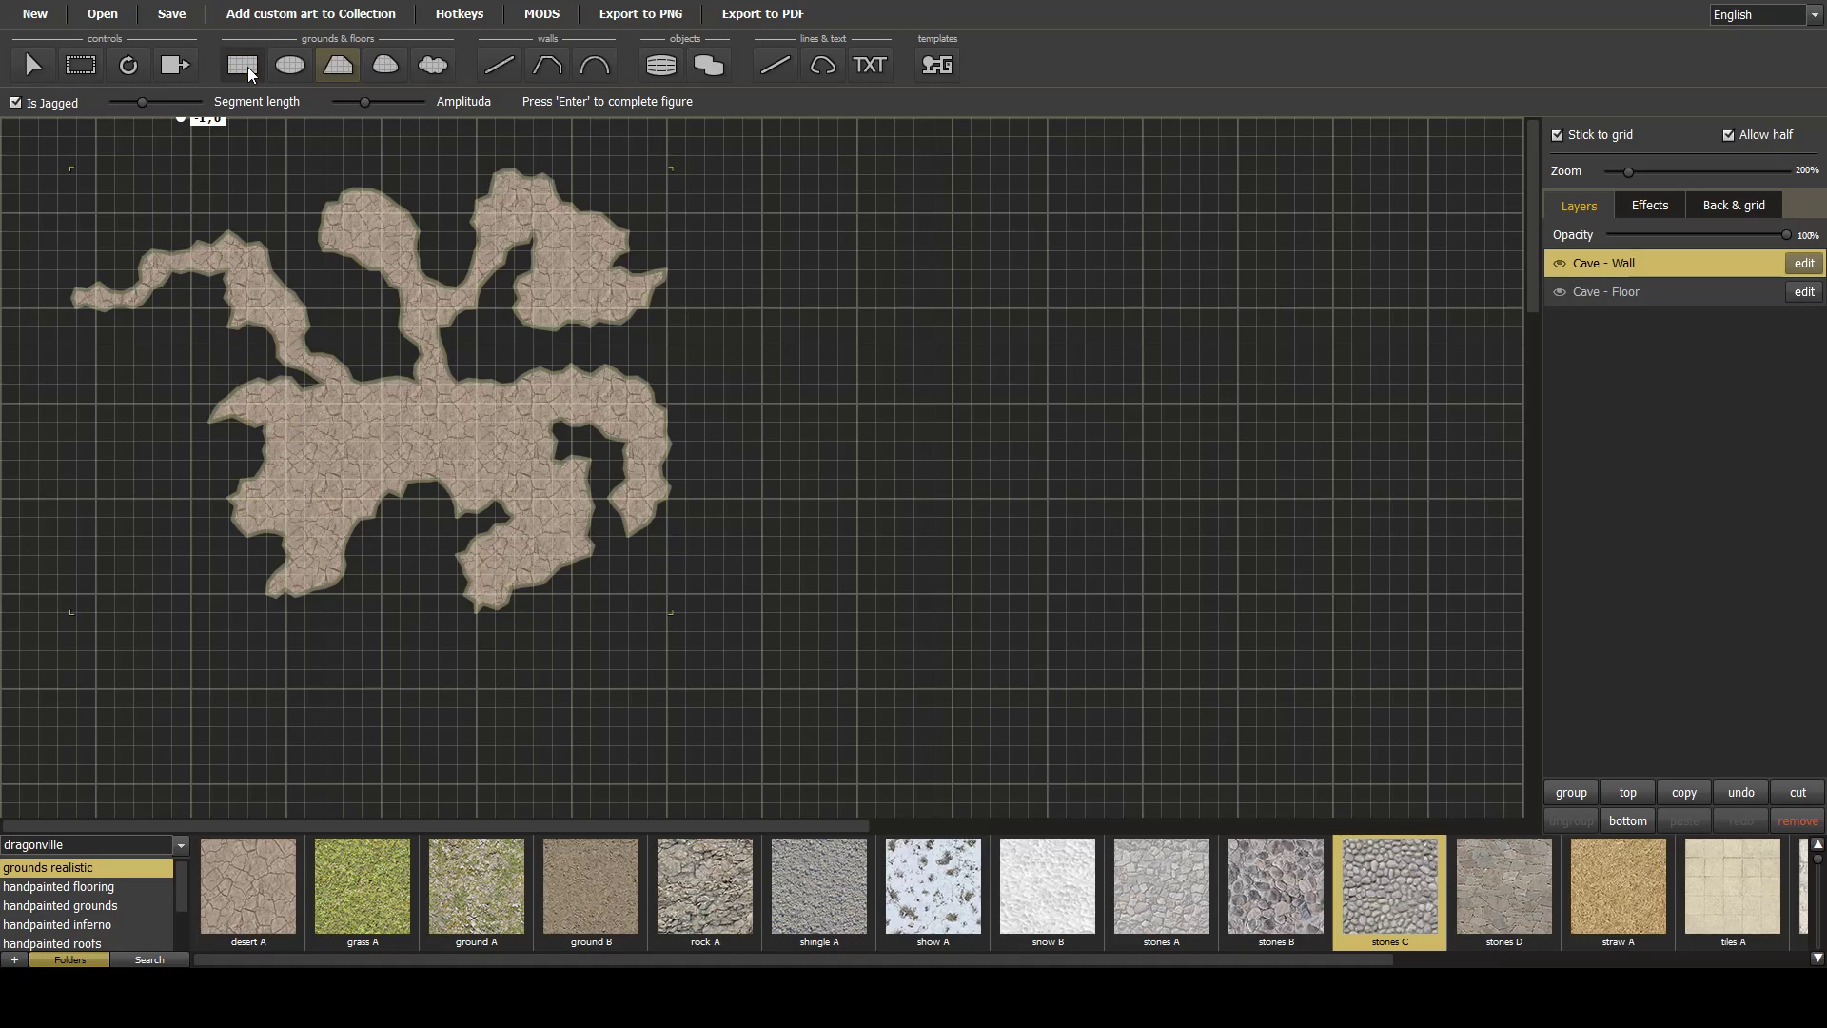
pyautogui.click(247, 74)
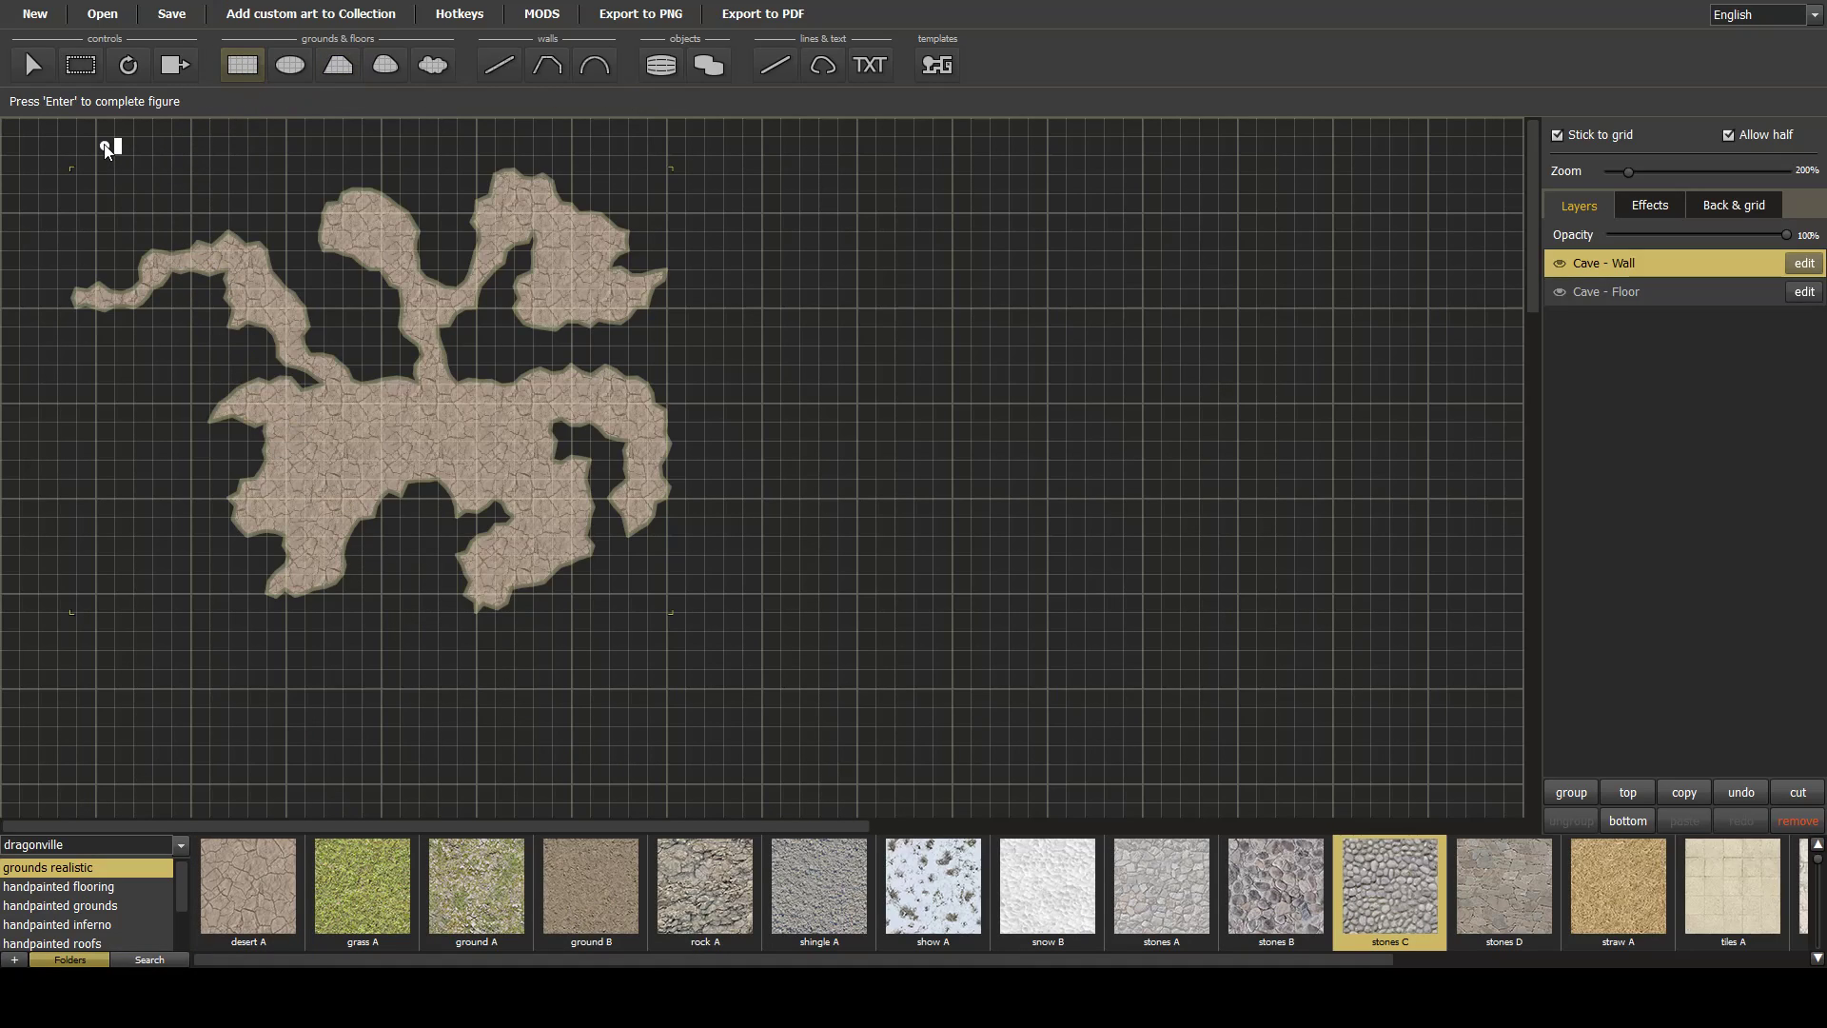
pyautogui.moveTo(99, 137); pyautogui.dragTo(706, 636)
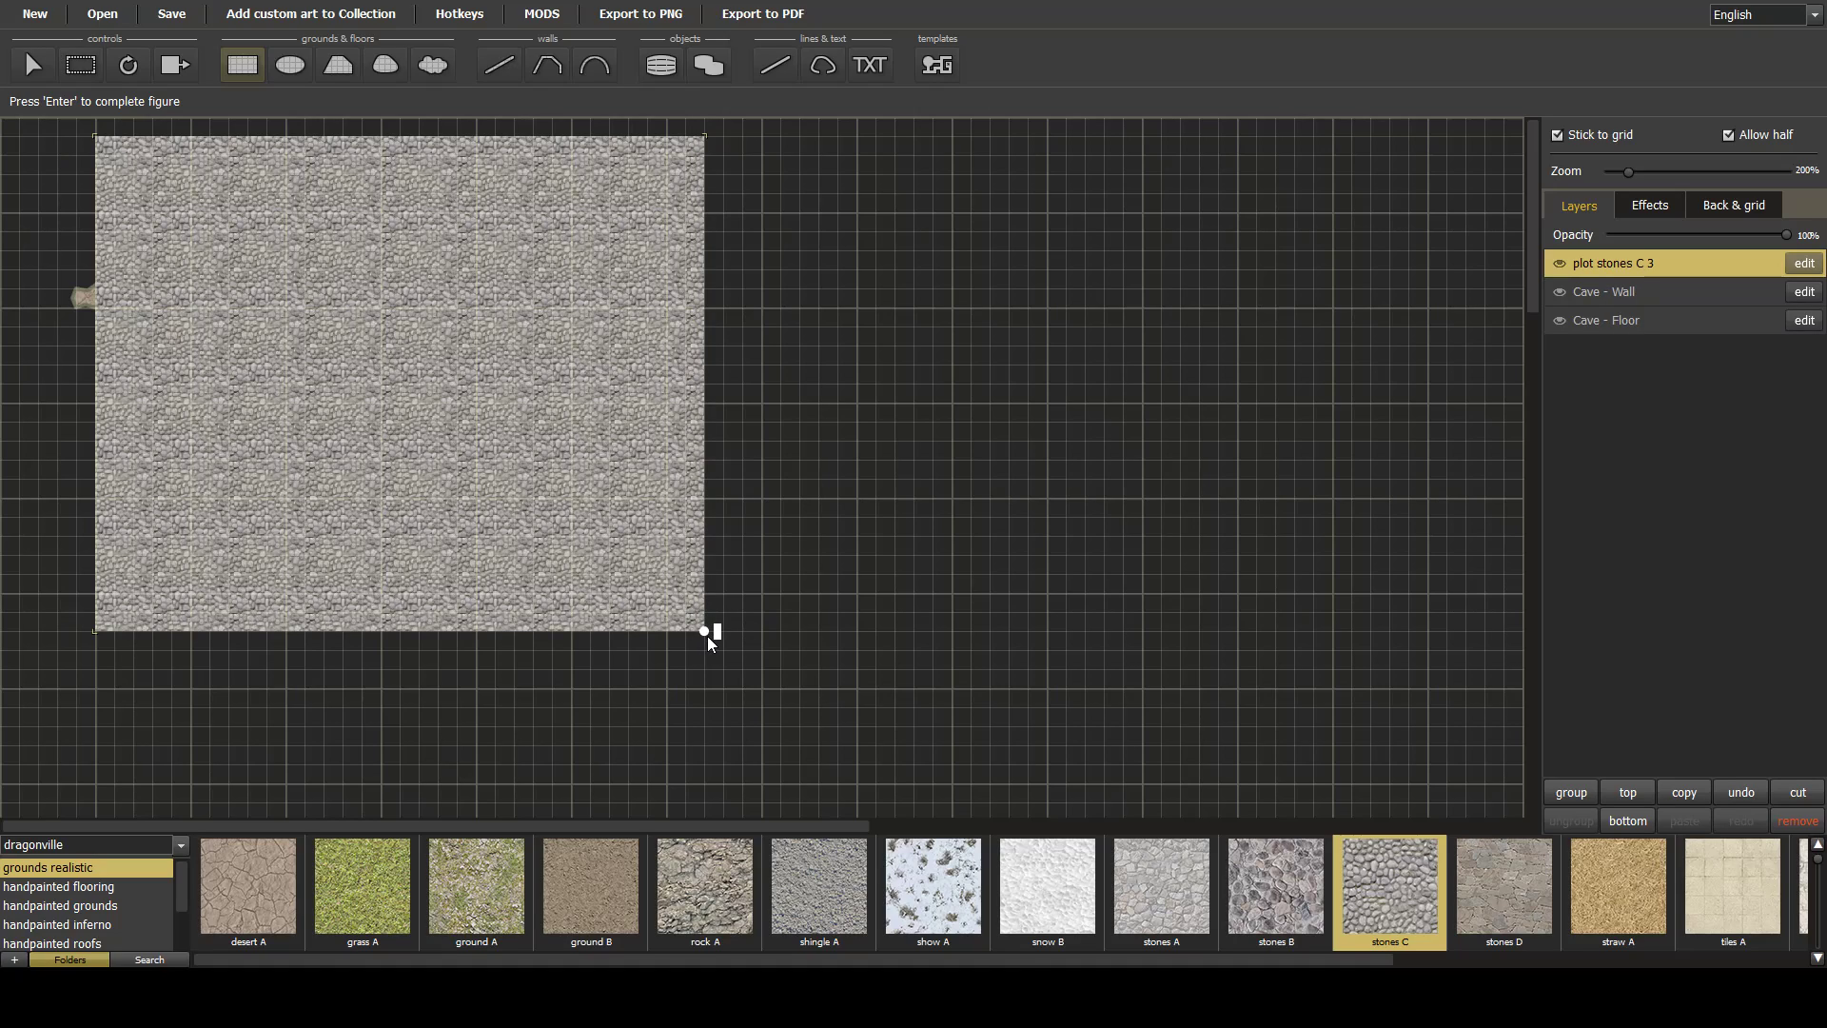
# Rename the stones C rectangle's layer as Cave - Background and move it beneath the wall and floor layers.
pyautogui.doubleClick(1644, 265)
pyautogui.write('Cave - B')
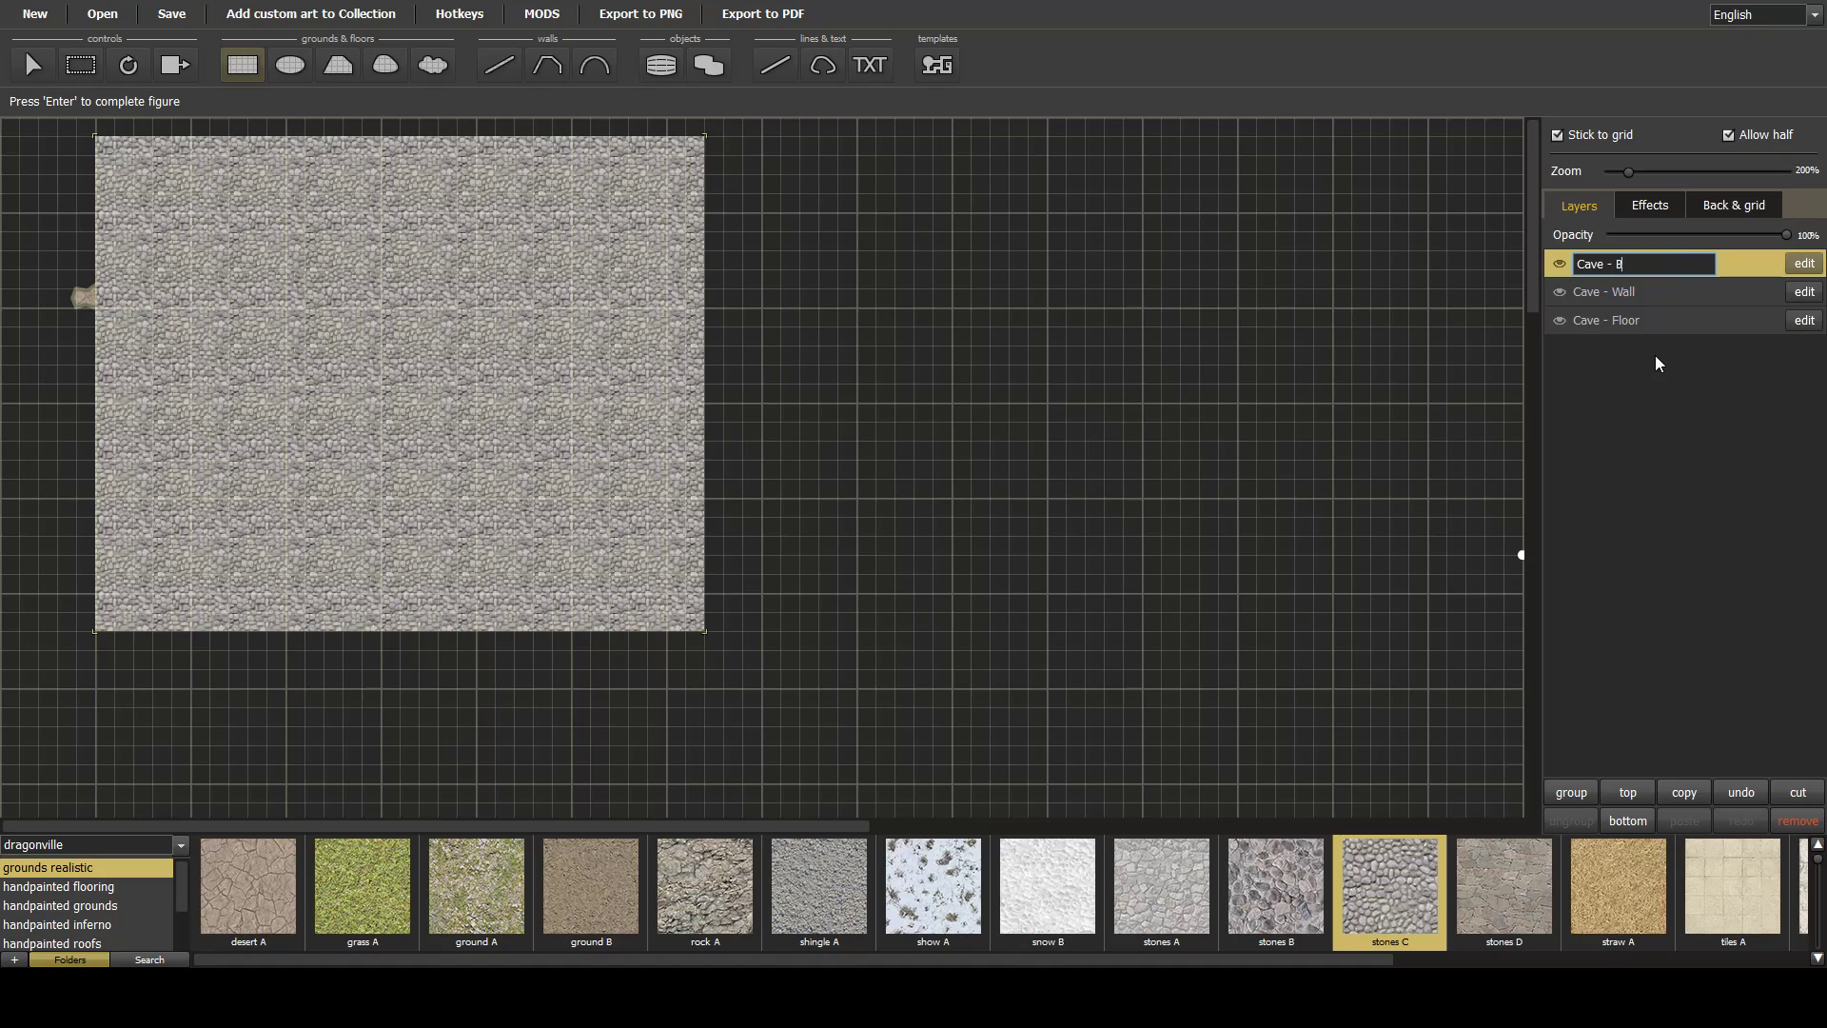
pyautogui.write('Ackground')
pyautogui.press('Delete')
pyautogui.write('a')
pyautogui.press('Return')
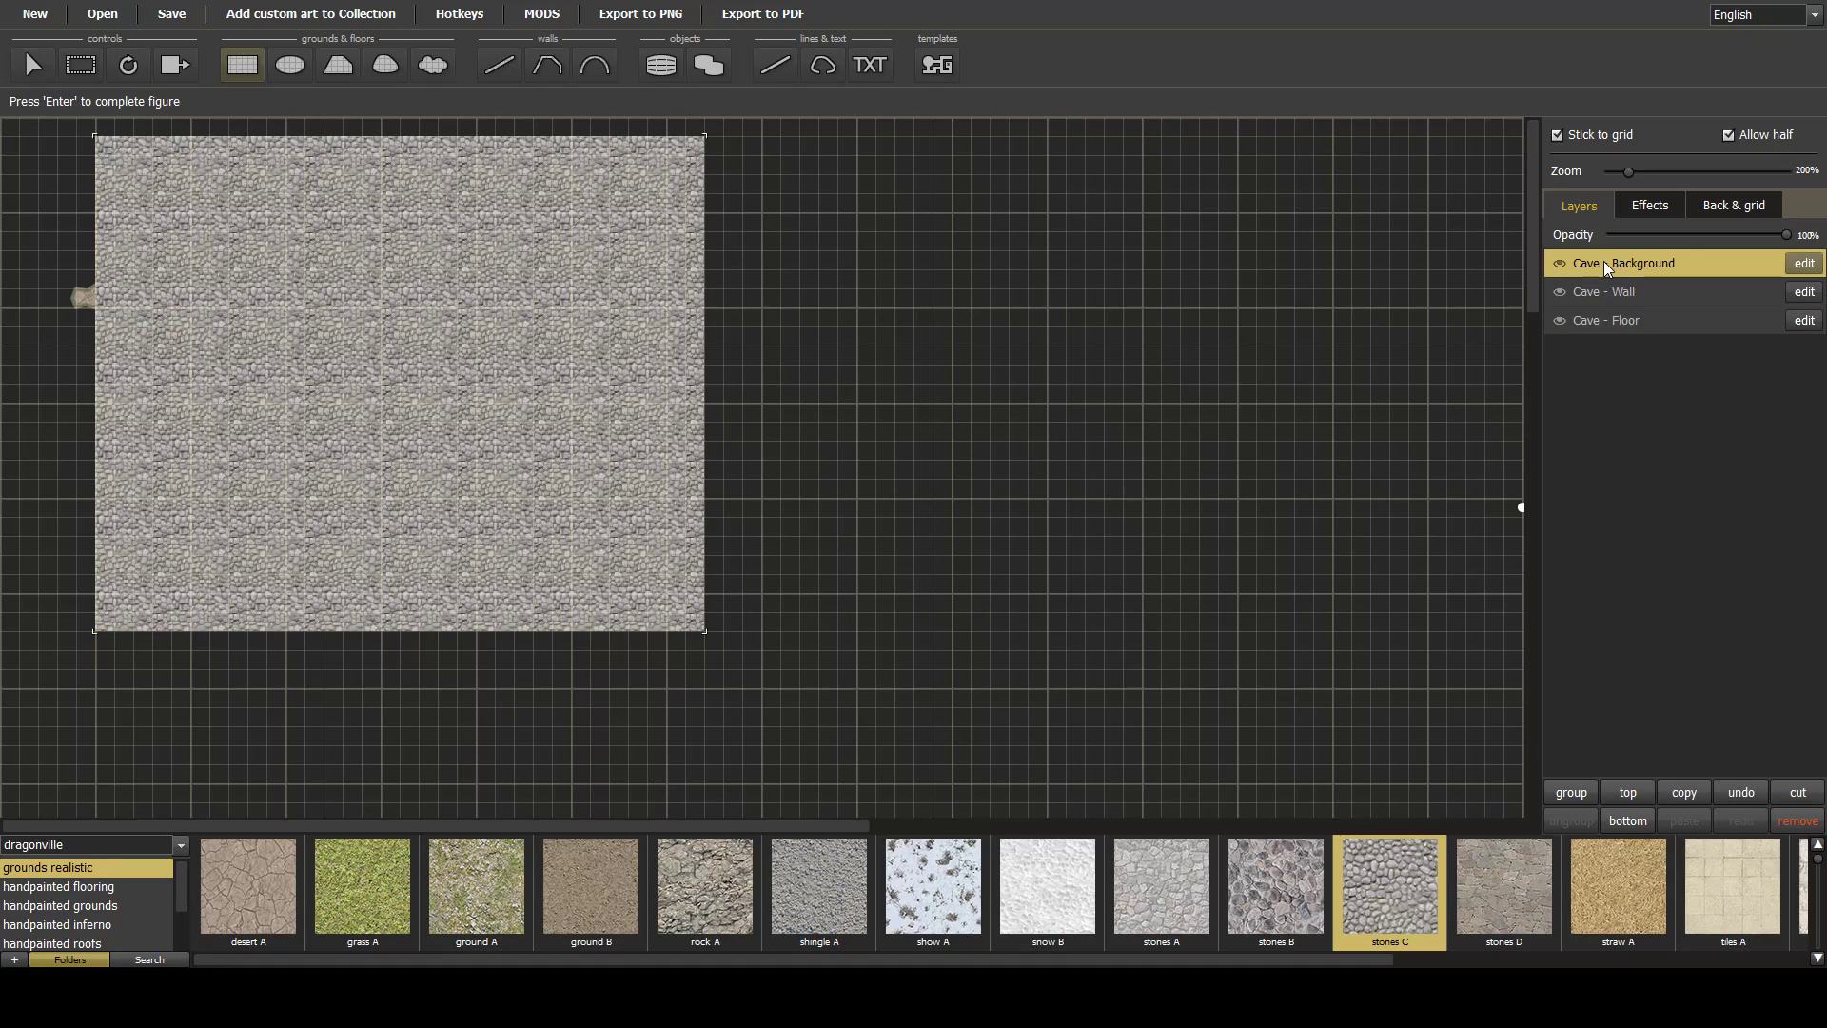
pyautogui.moveTo(1604, 265); pyautogui.dragTo(1602, 352)
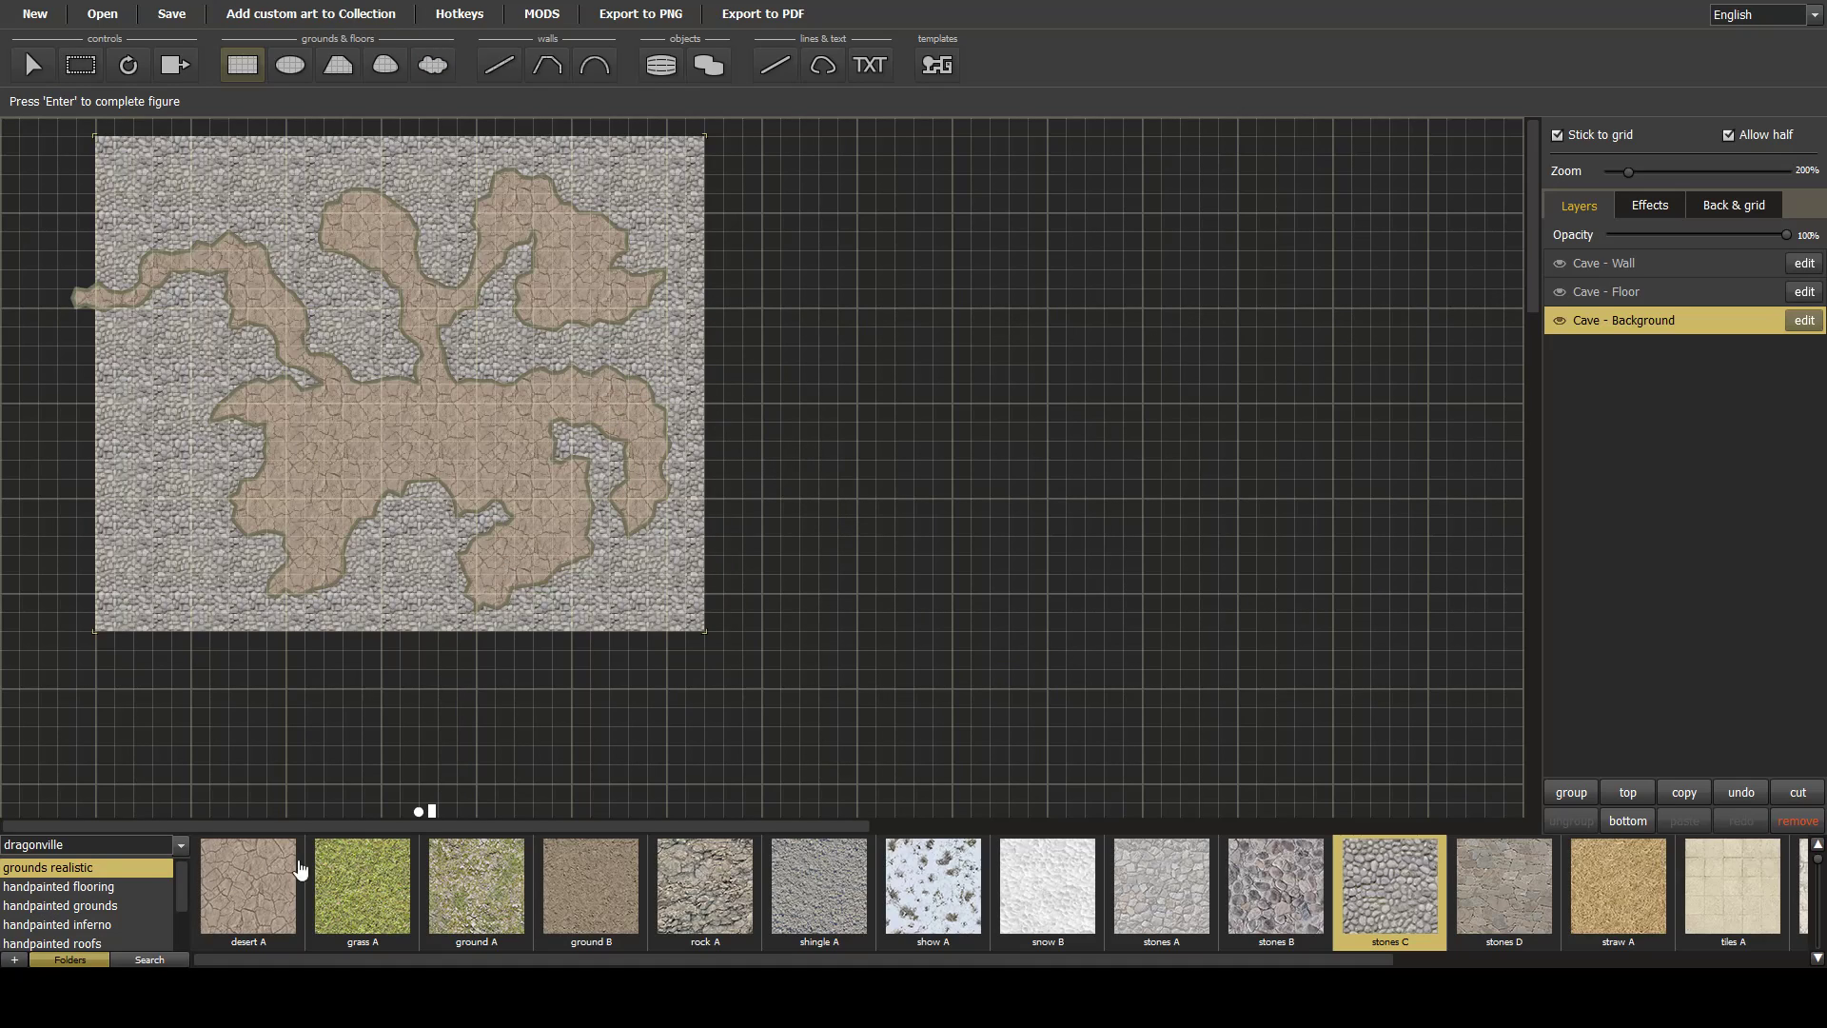
# Change the Cave - Floor layer's texture to dirt D from the handpainted grounds.
pyautogui.click(72, 899)
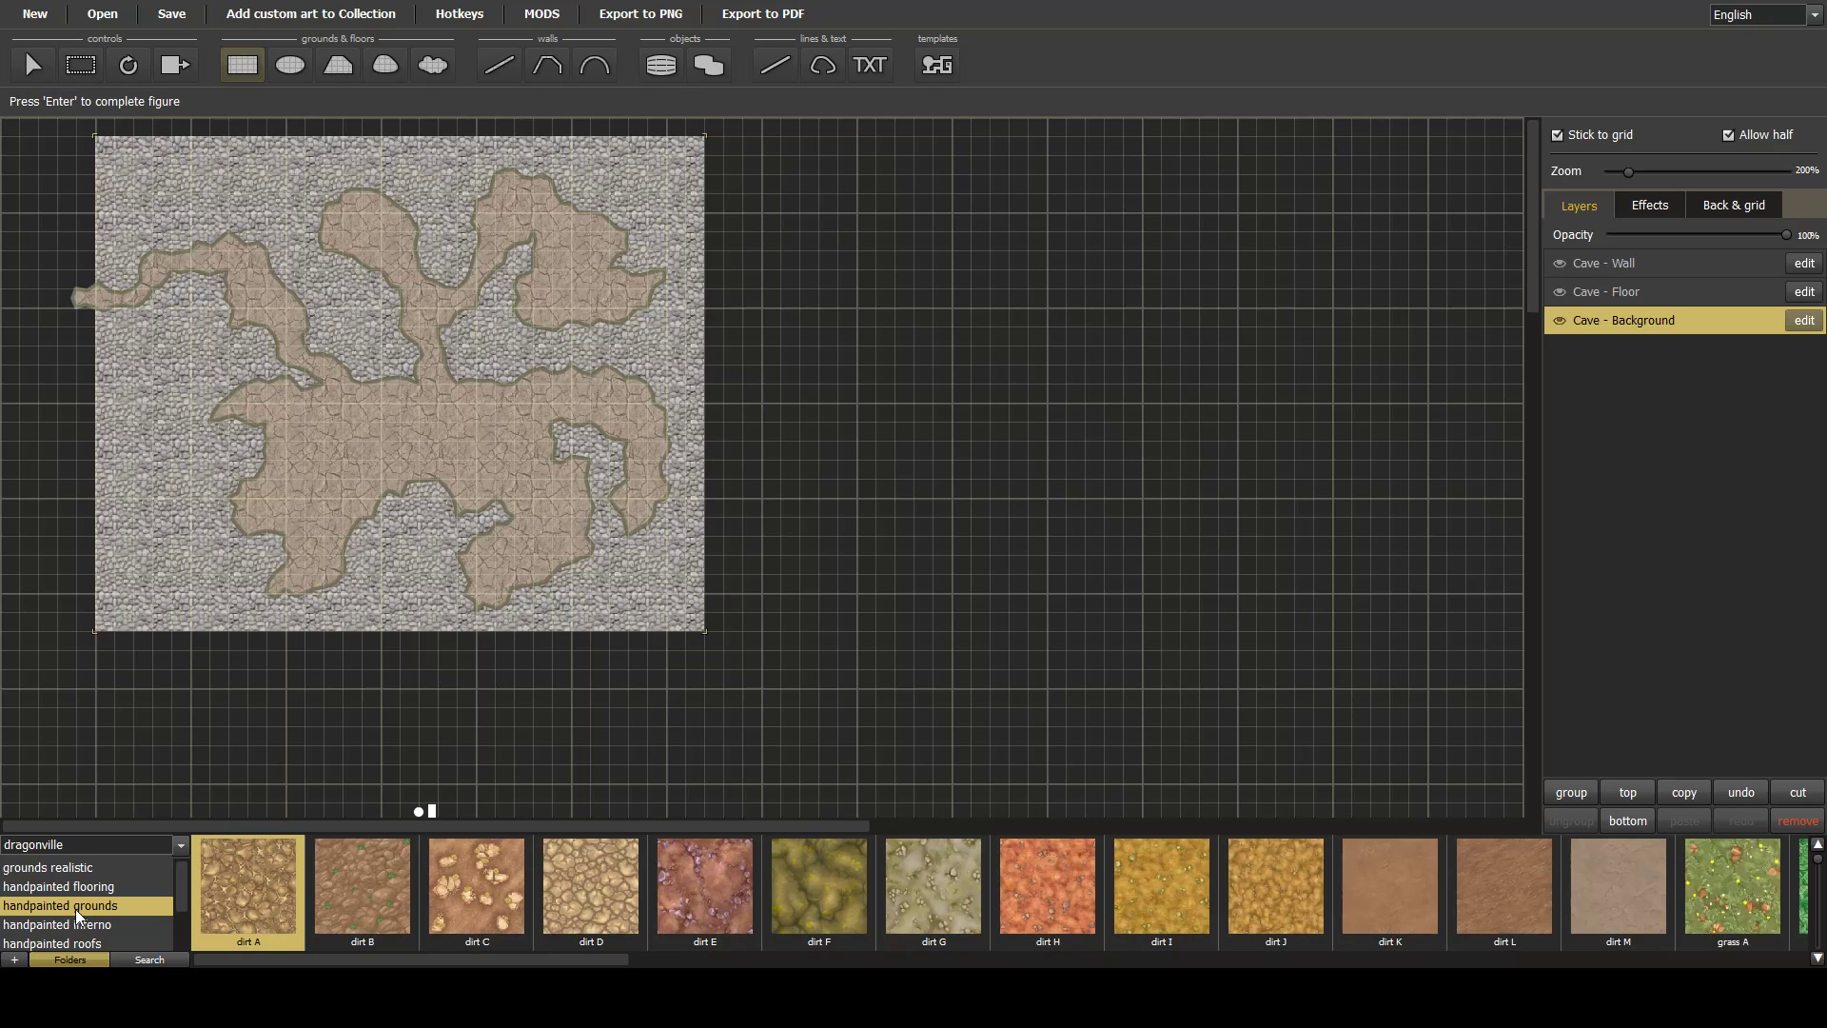
pyautogui.click(1617, 293)
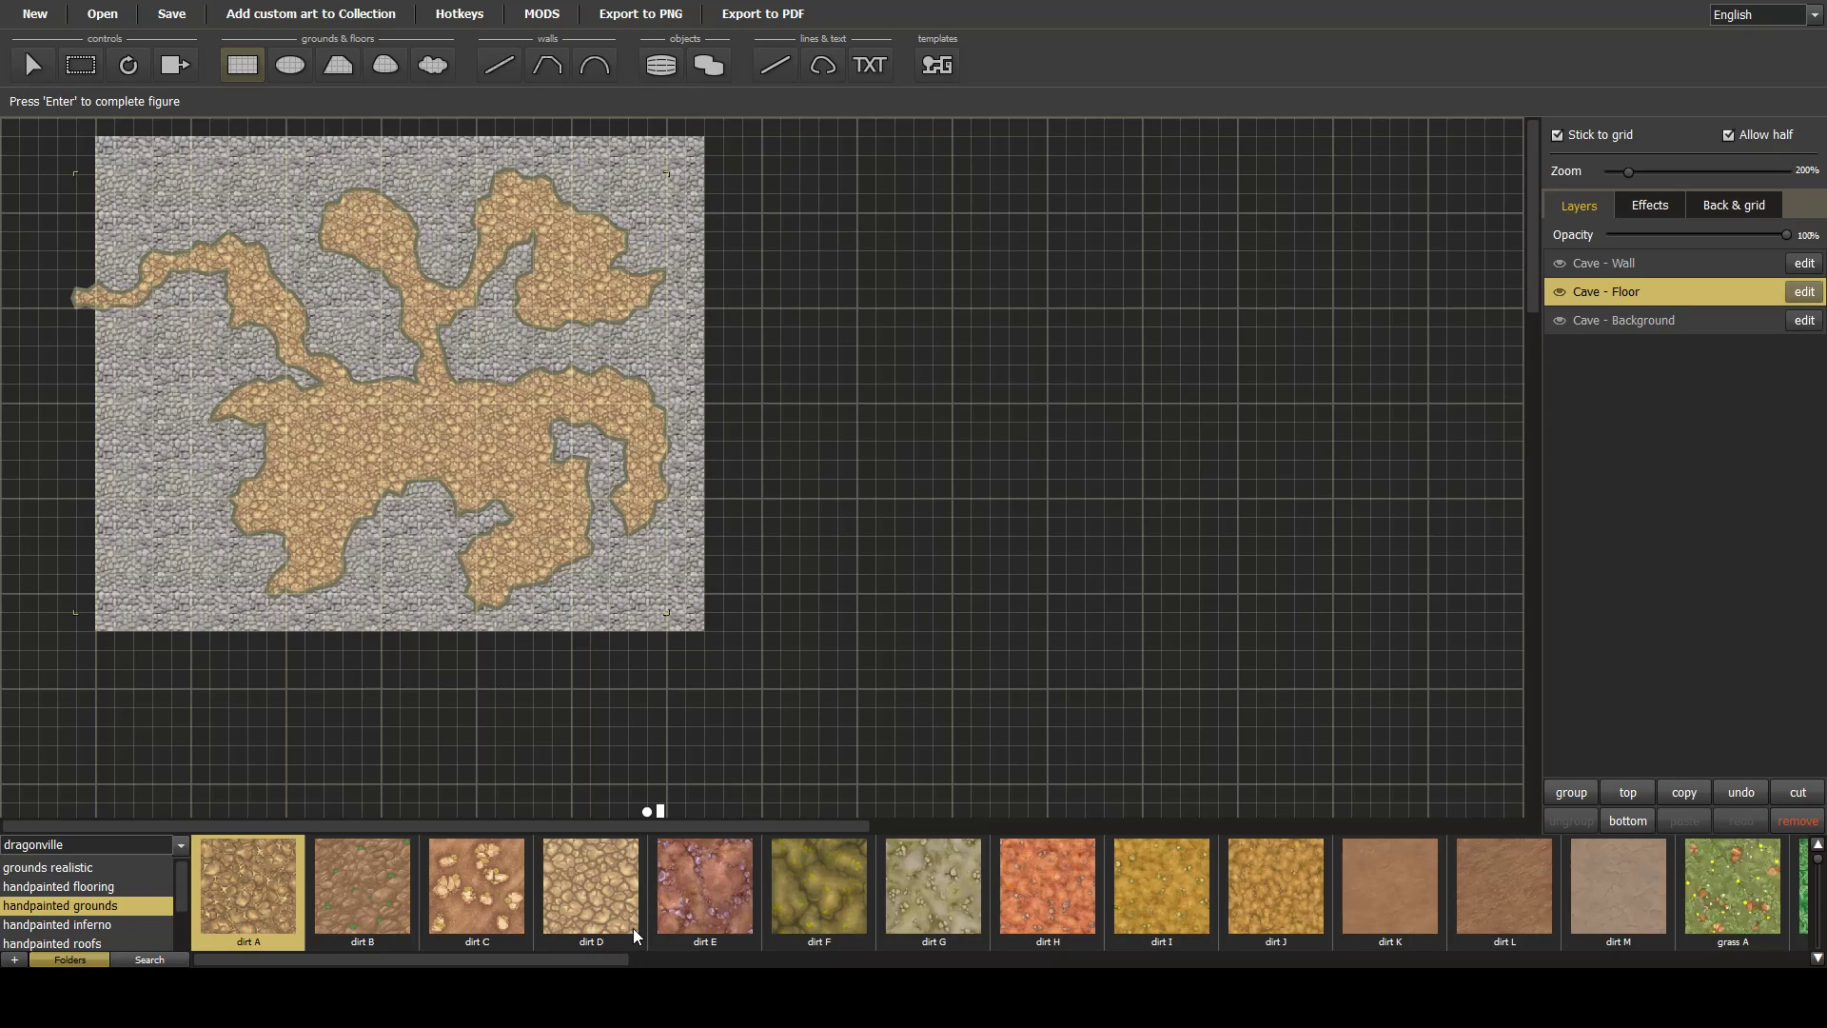
# Change the Cave - Background layer's texture to dirt K from the handpainted grounds.
pyautogui.click(1658, 325)
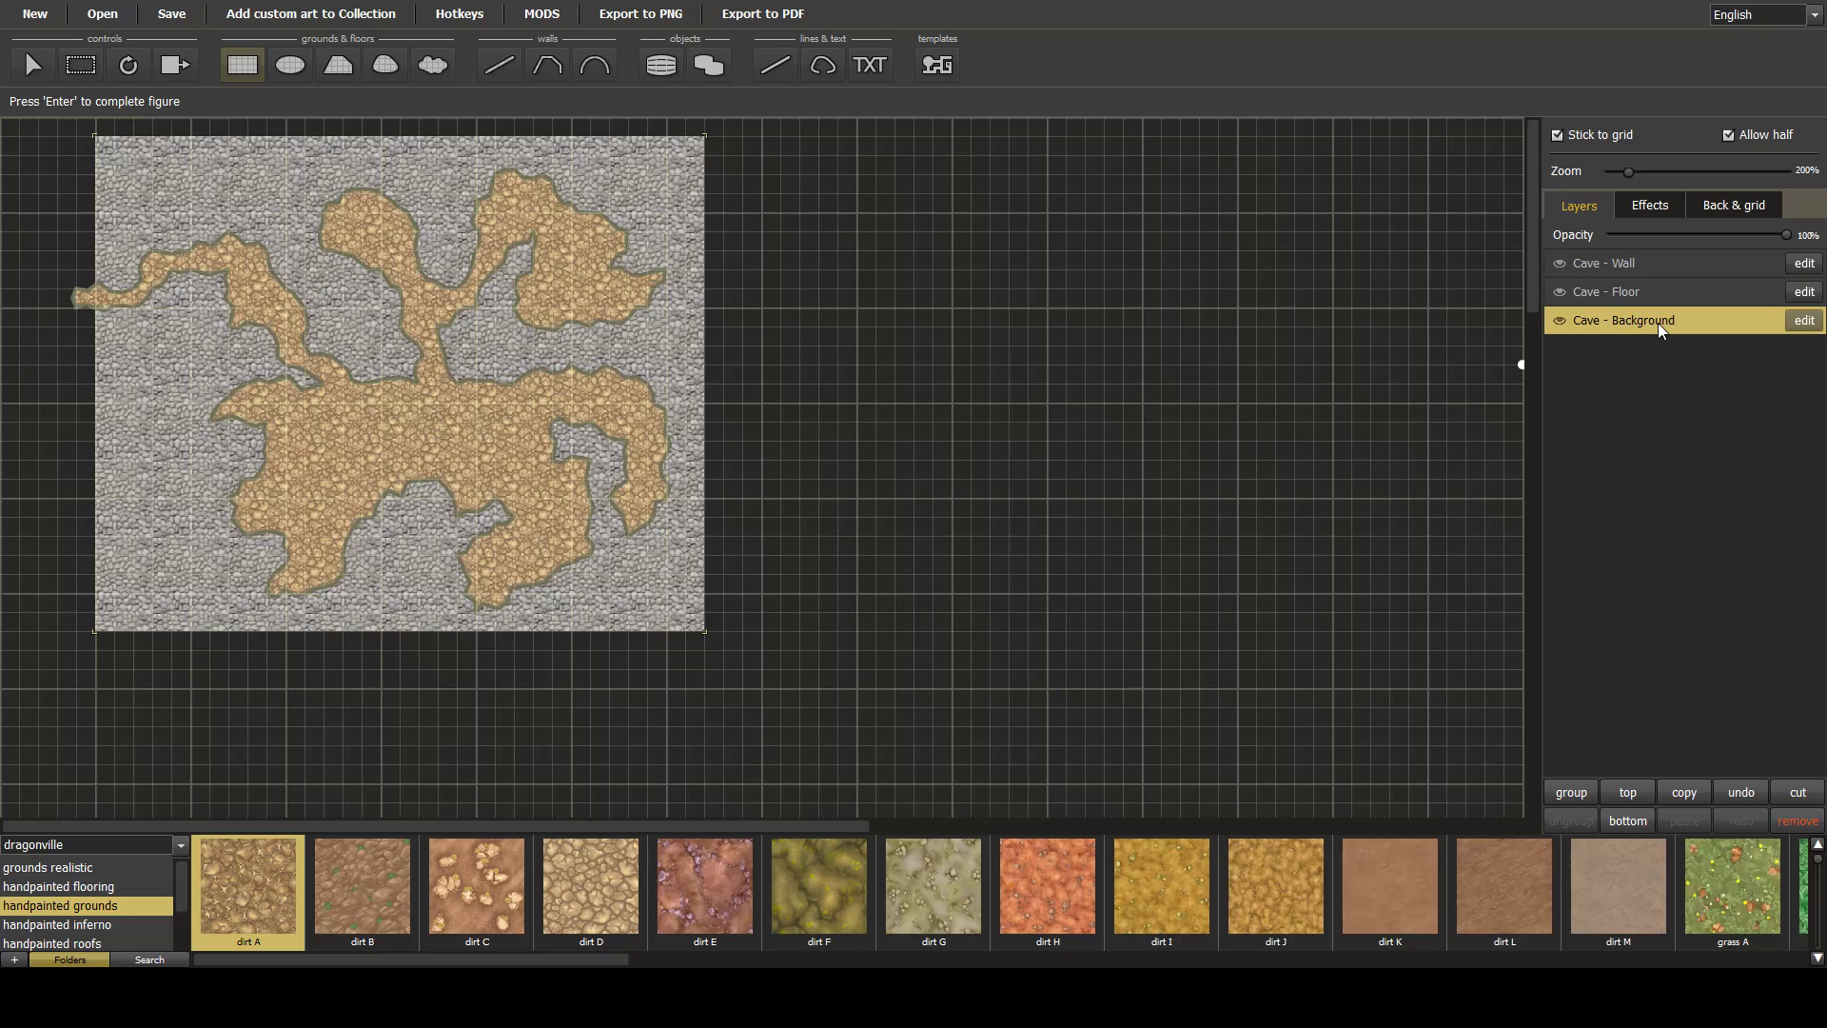
pyautogui.click(1396, 888)
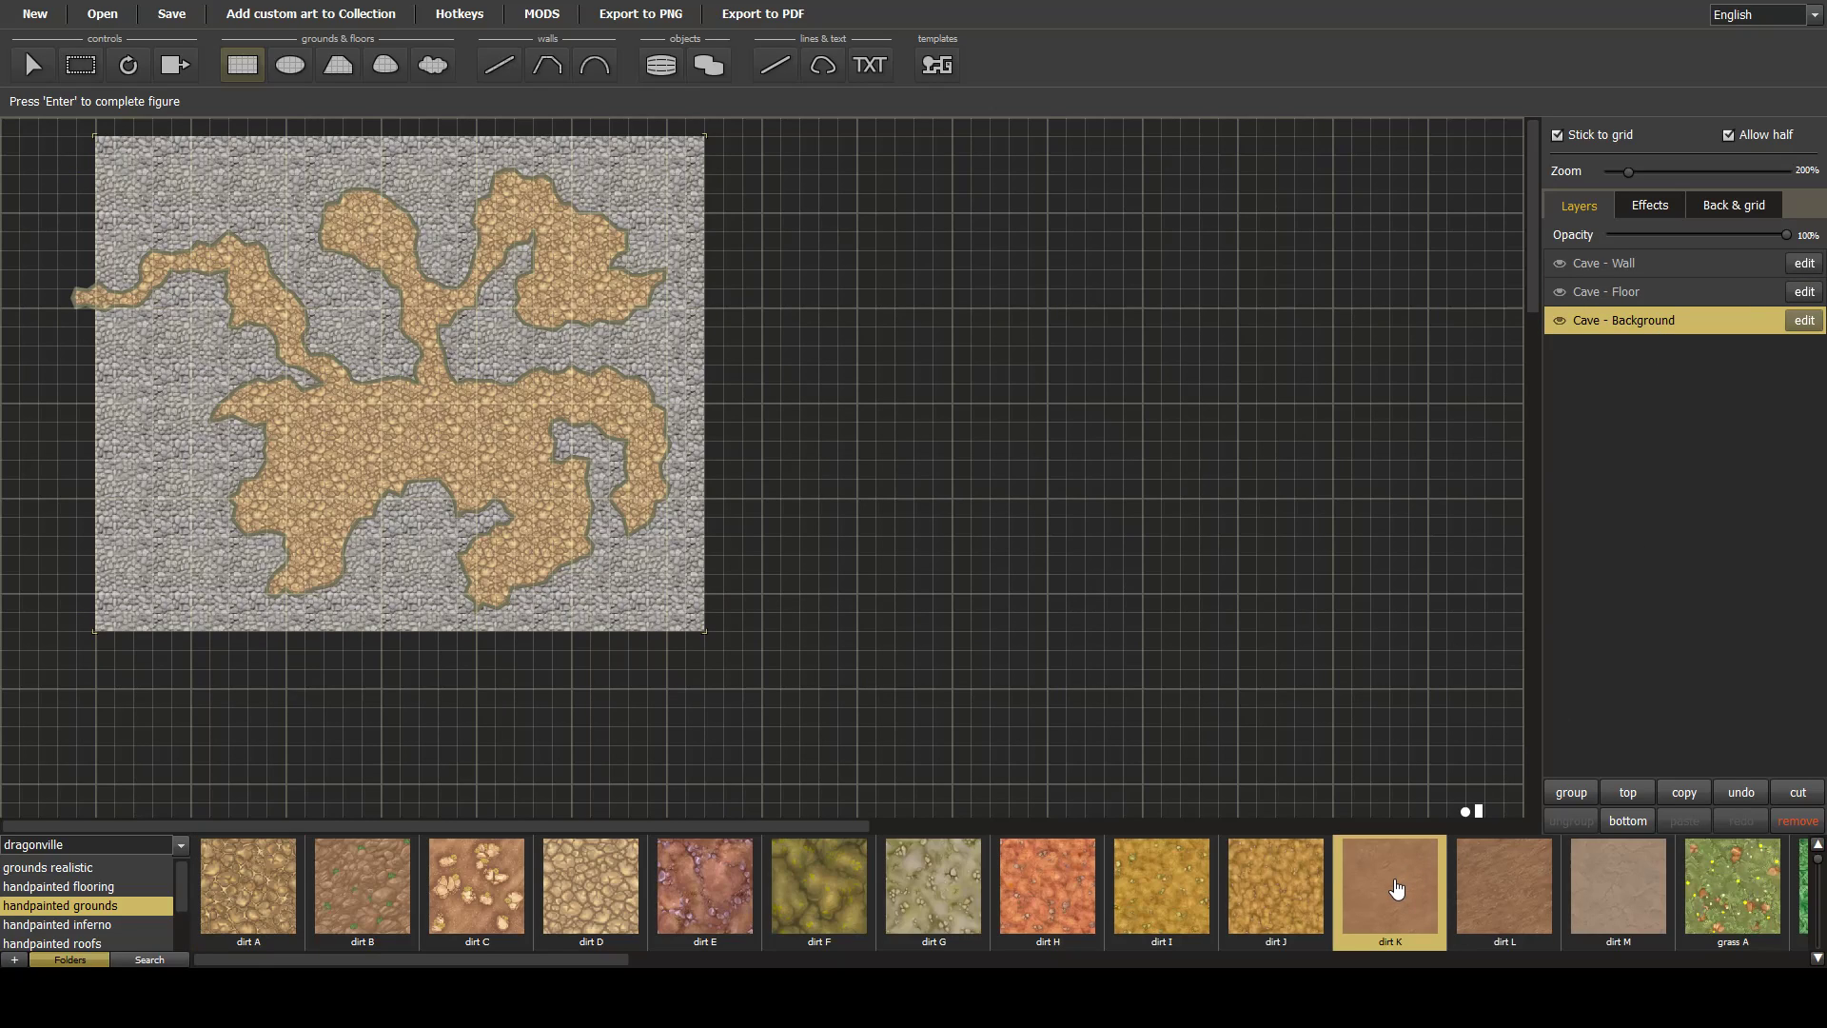
pyautogui.doubleClick(1442, 913)
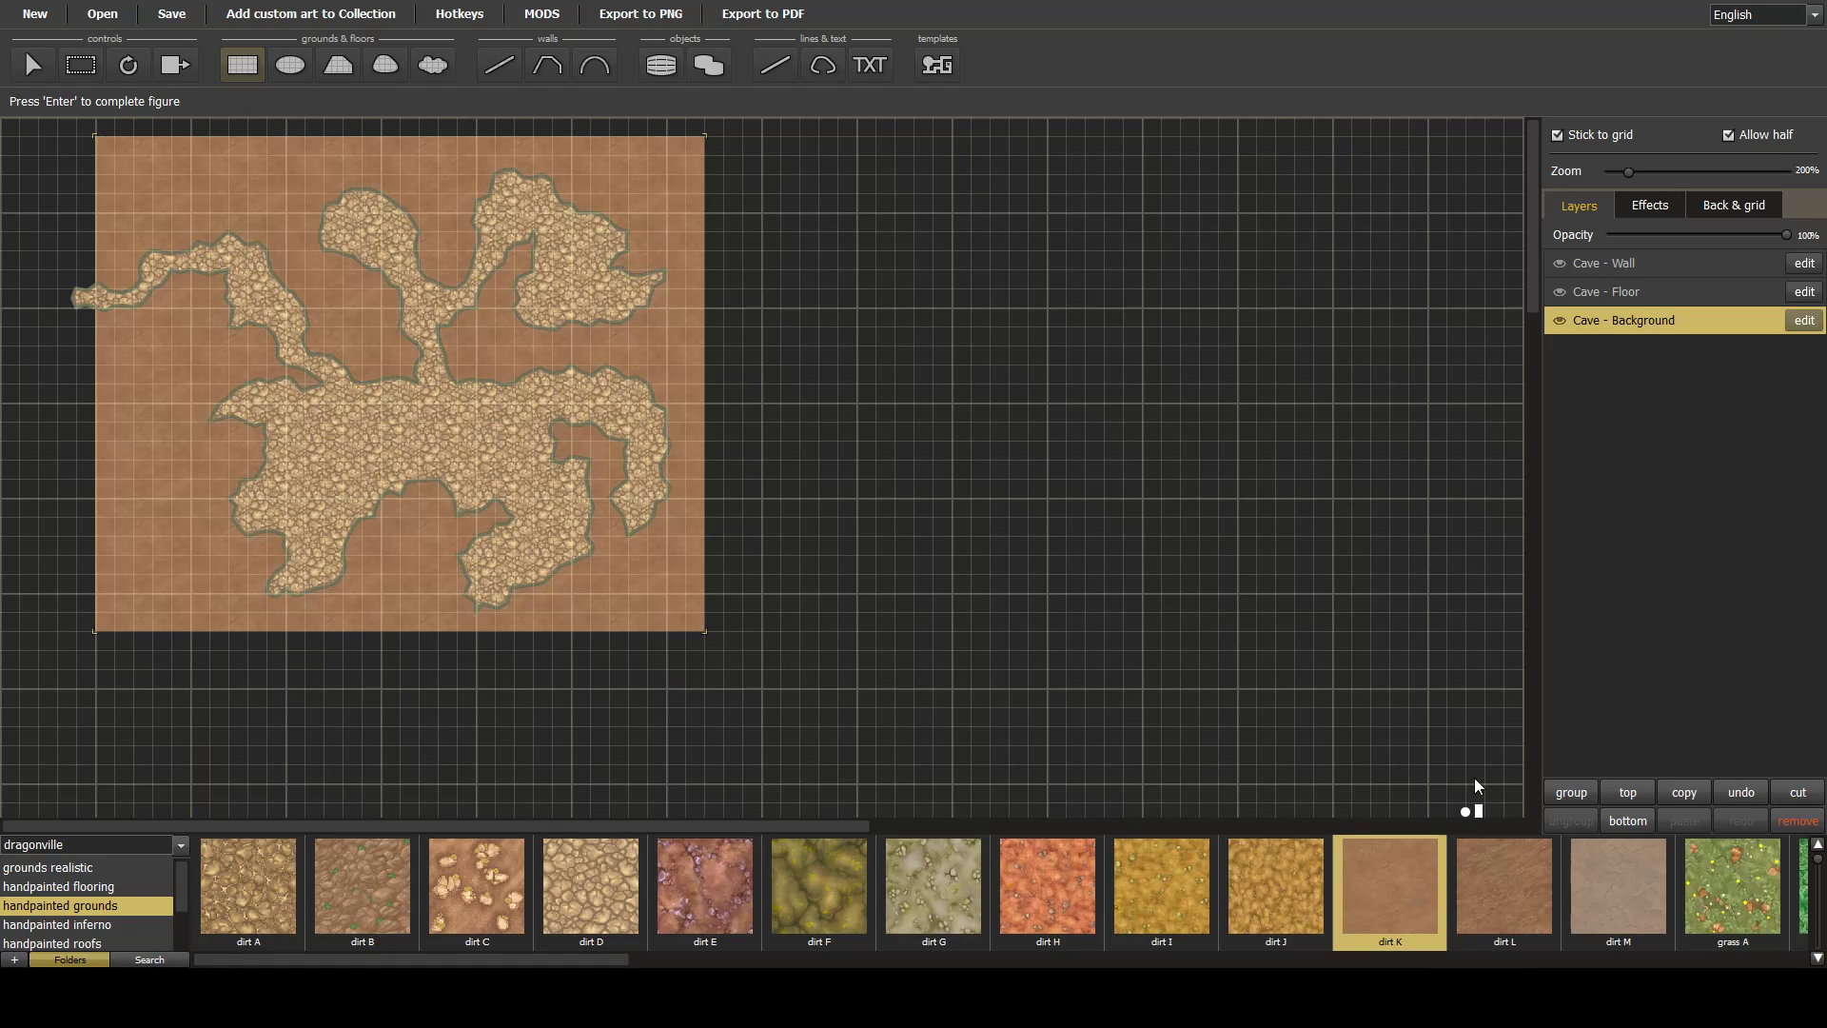
# Change the Cave - Wall layer's material to light rock from the fantasy_fortress collection.
pyautogui.click(1614, 263)
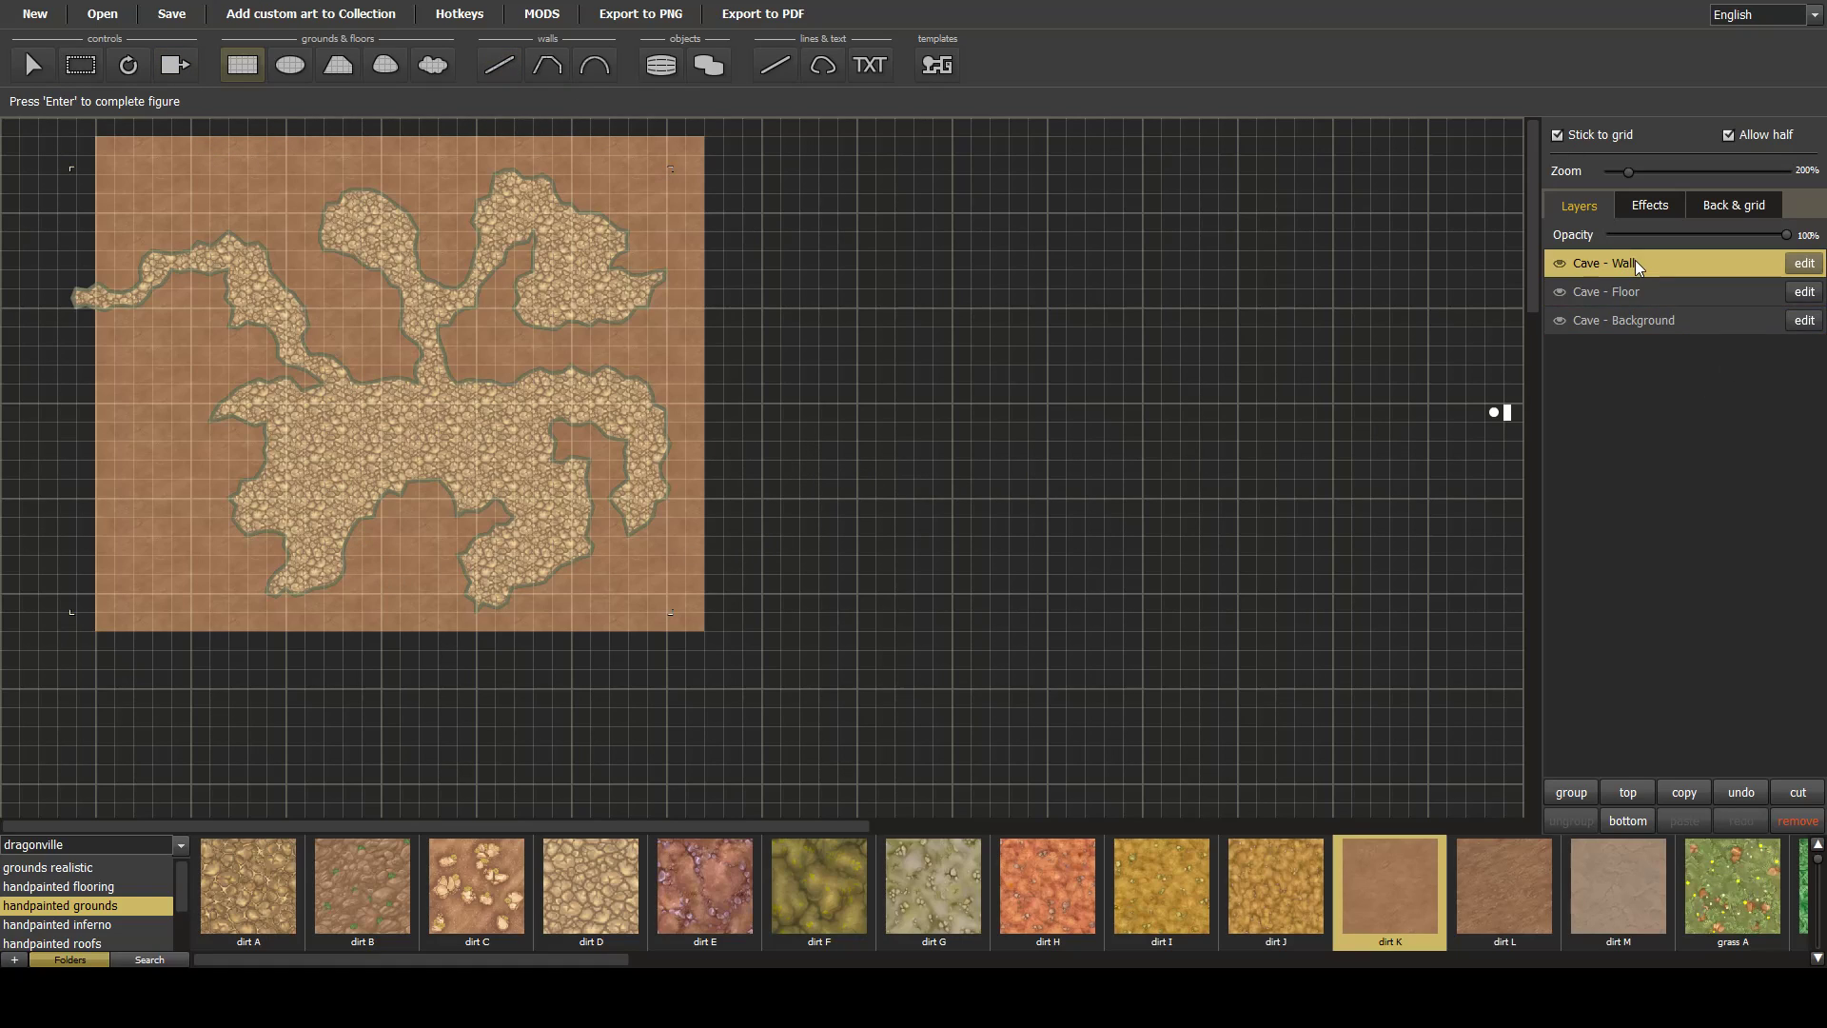
pyautogui.click(511, 67)
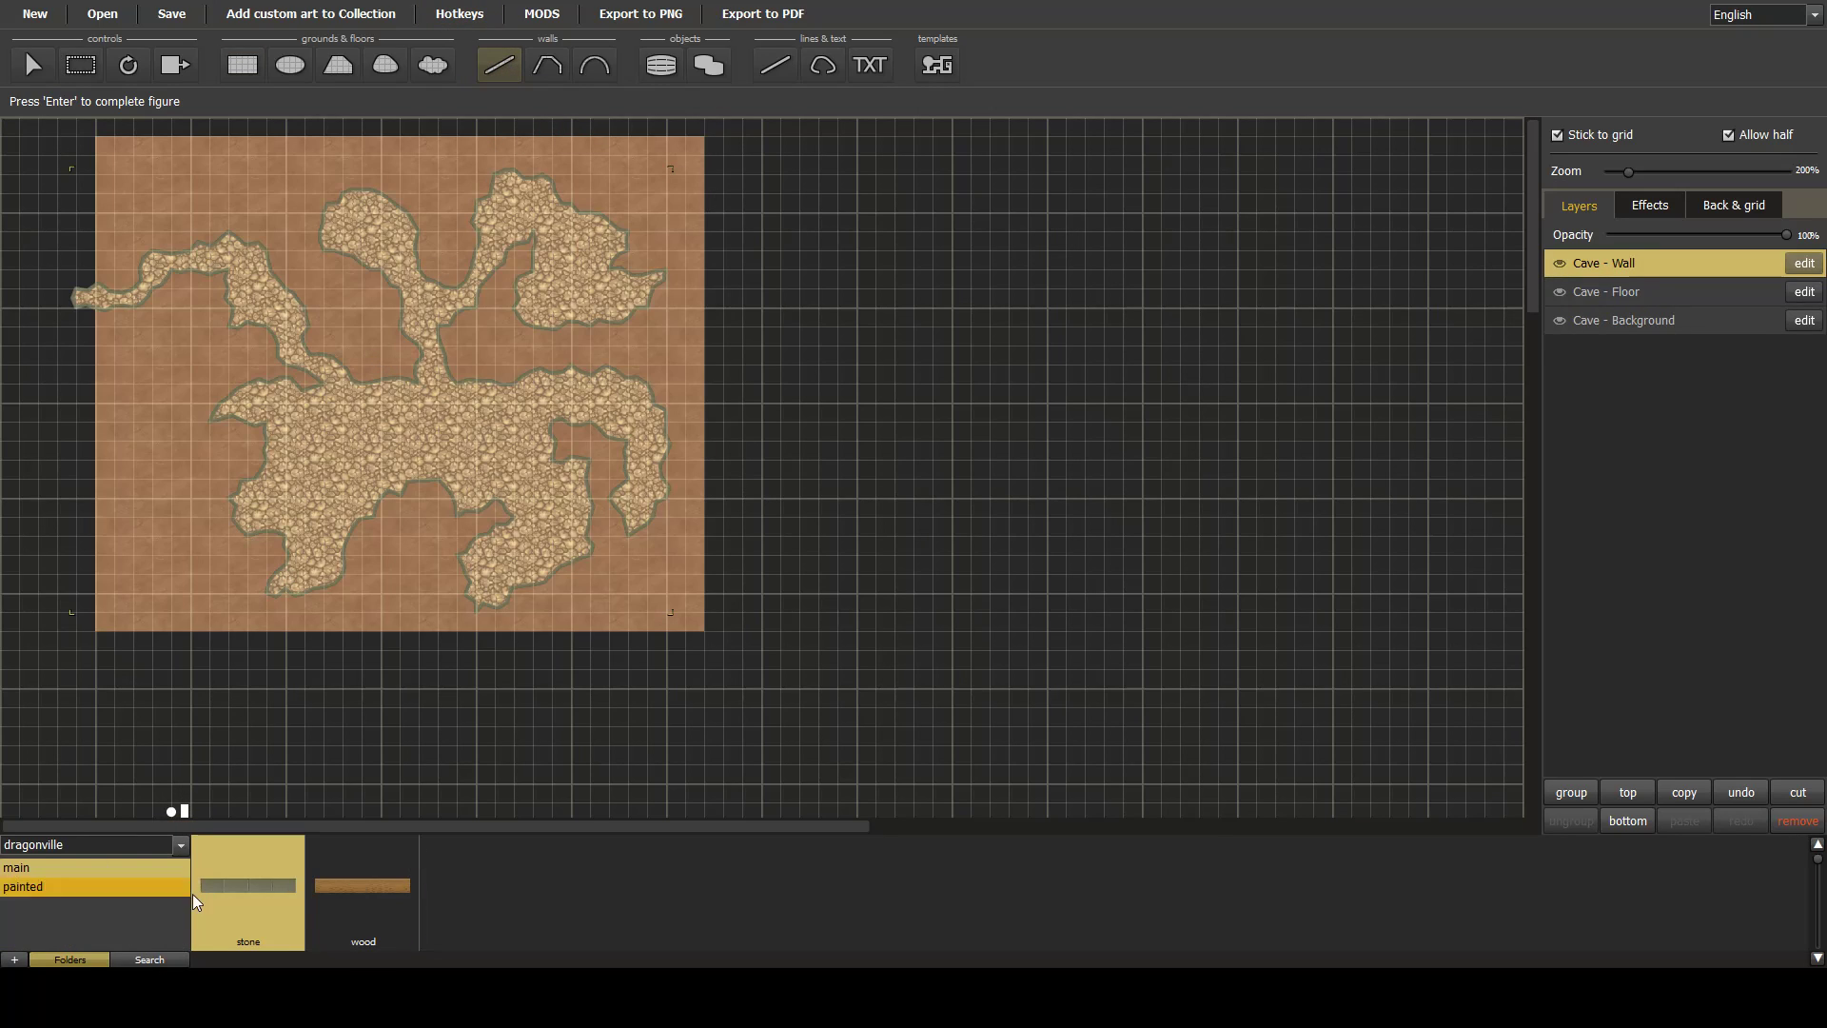
pyautogui.click(181, 845)
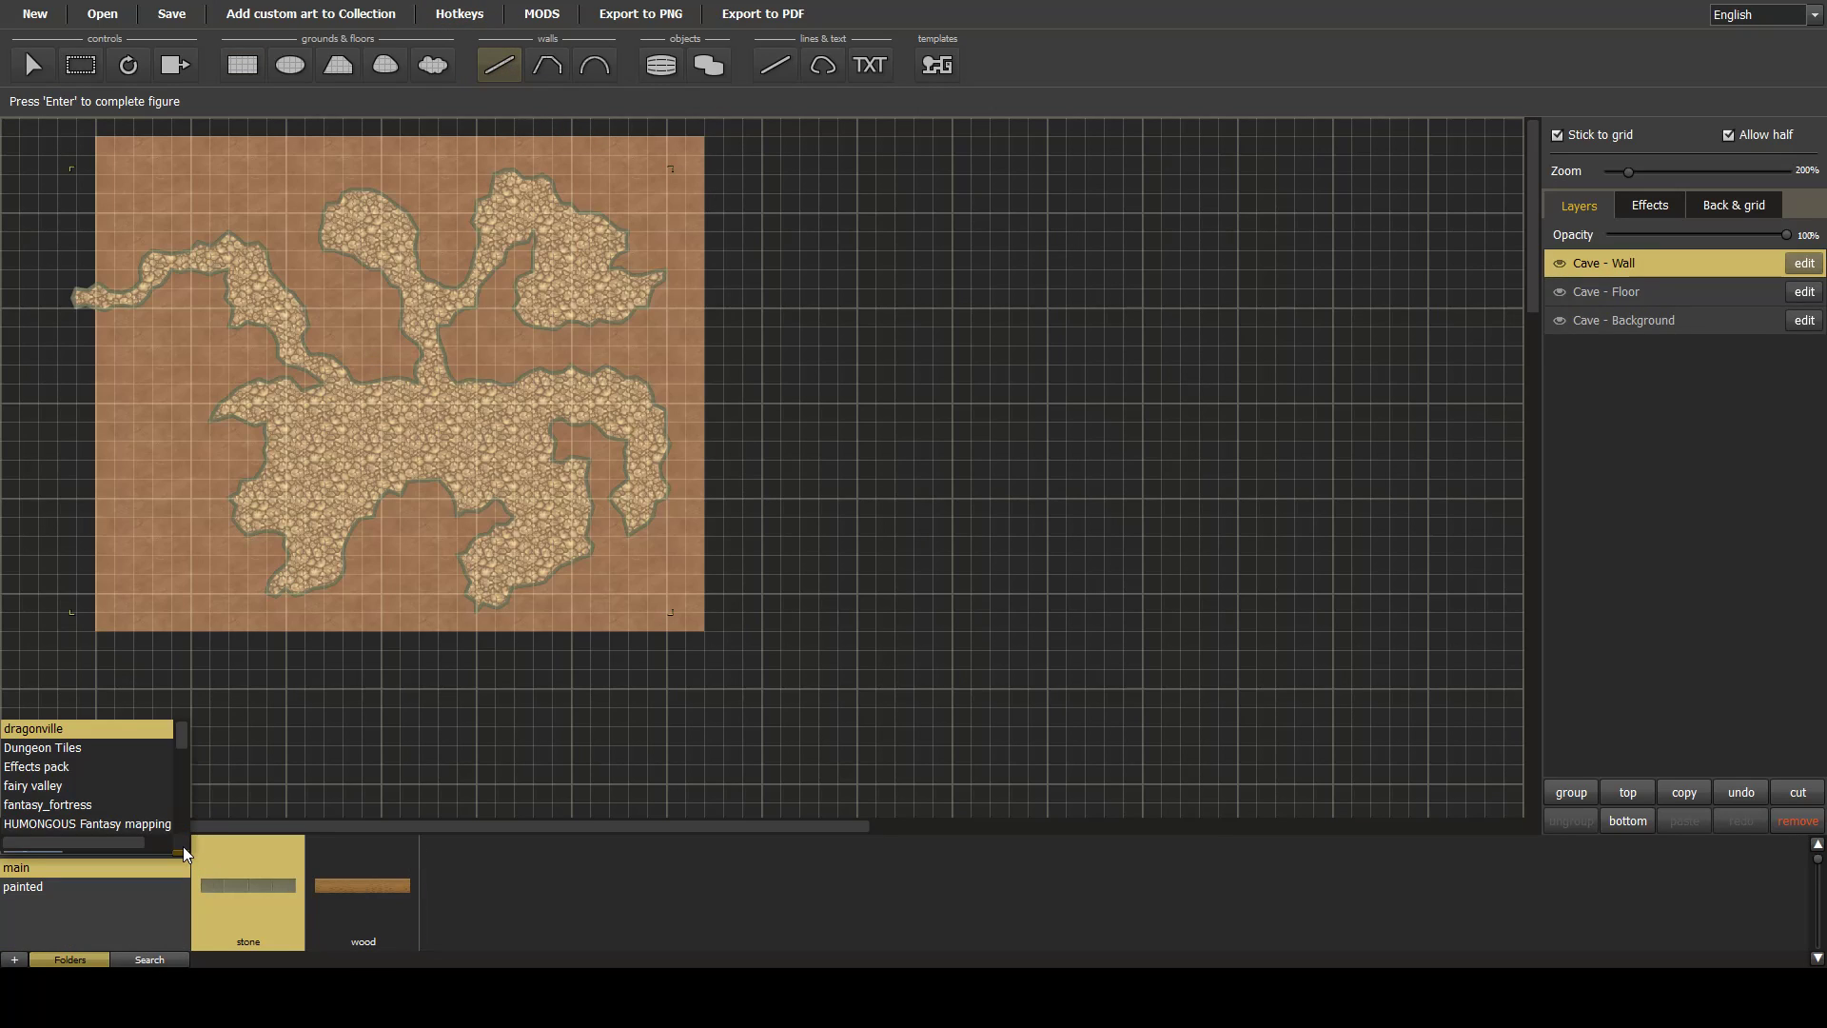
pyautogui.click(128, 804)
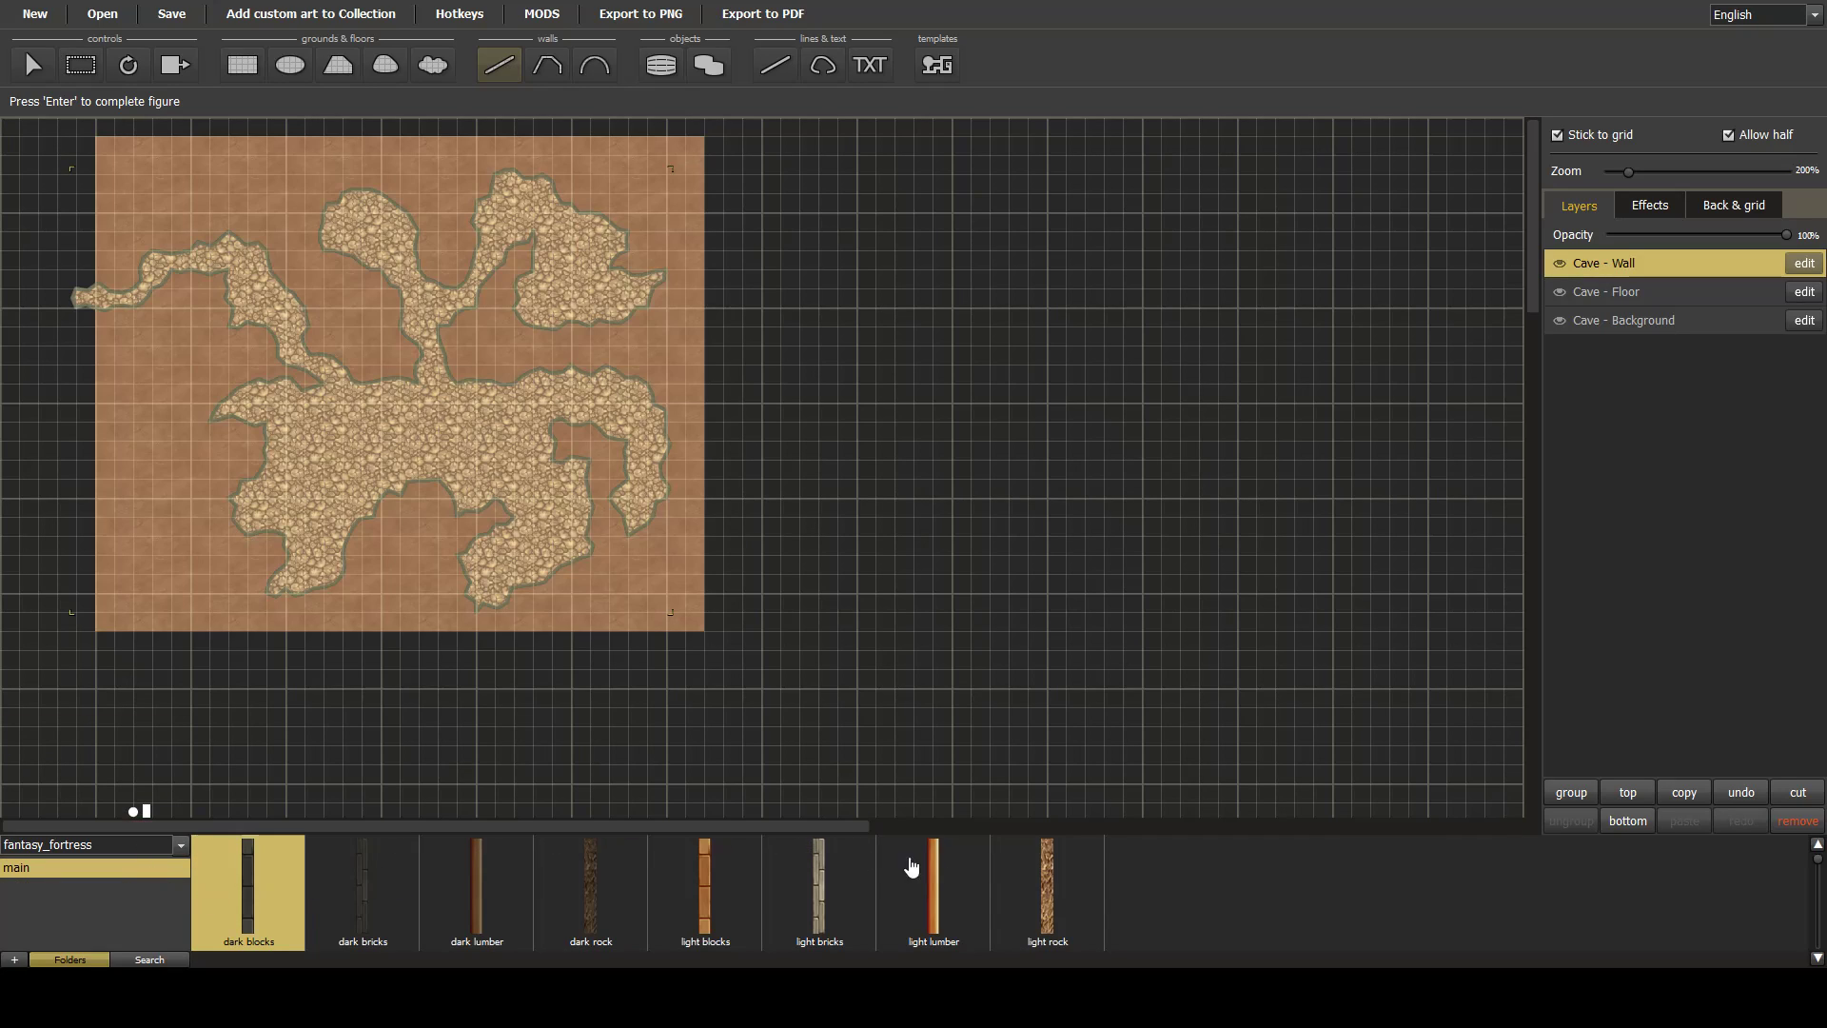
pyautogui.click(1055, 915)
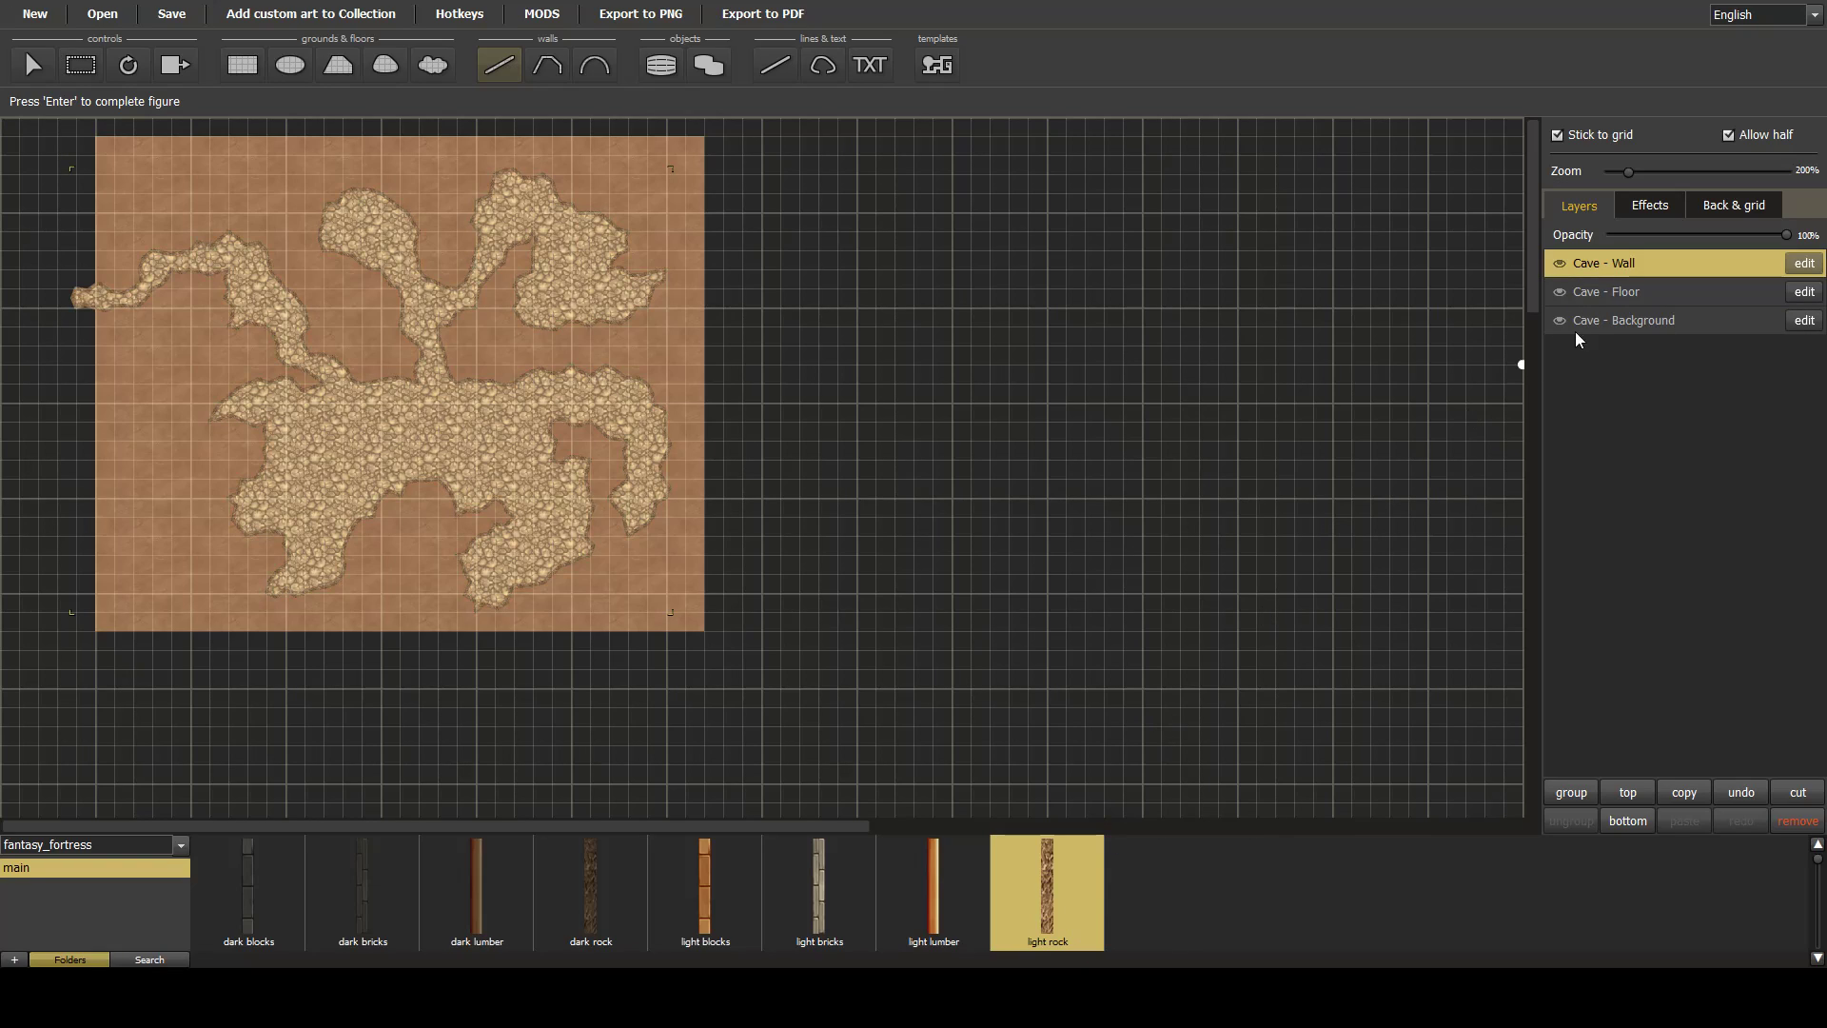
# Apply the long shadow effect to the Cave - Wall layer and return to the selection tool.
pyautogui.click(1654, 205)
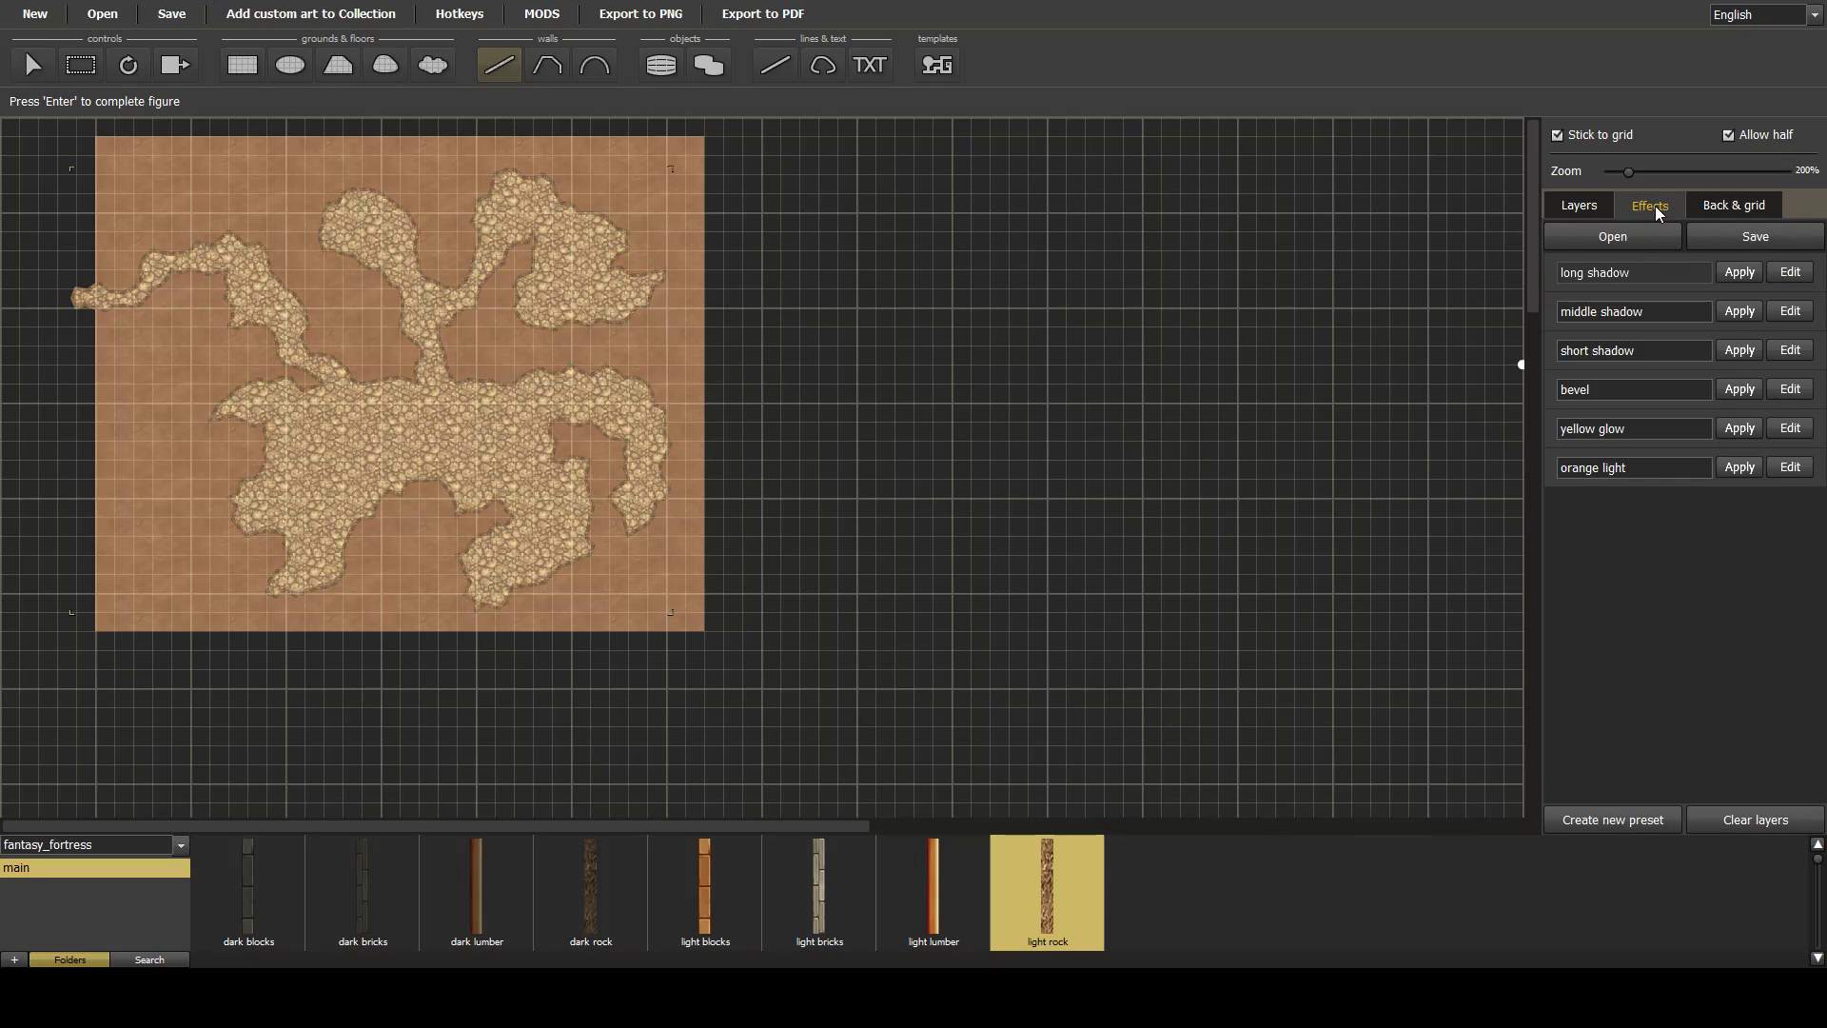
pyautogui.click(1741, 274)
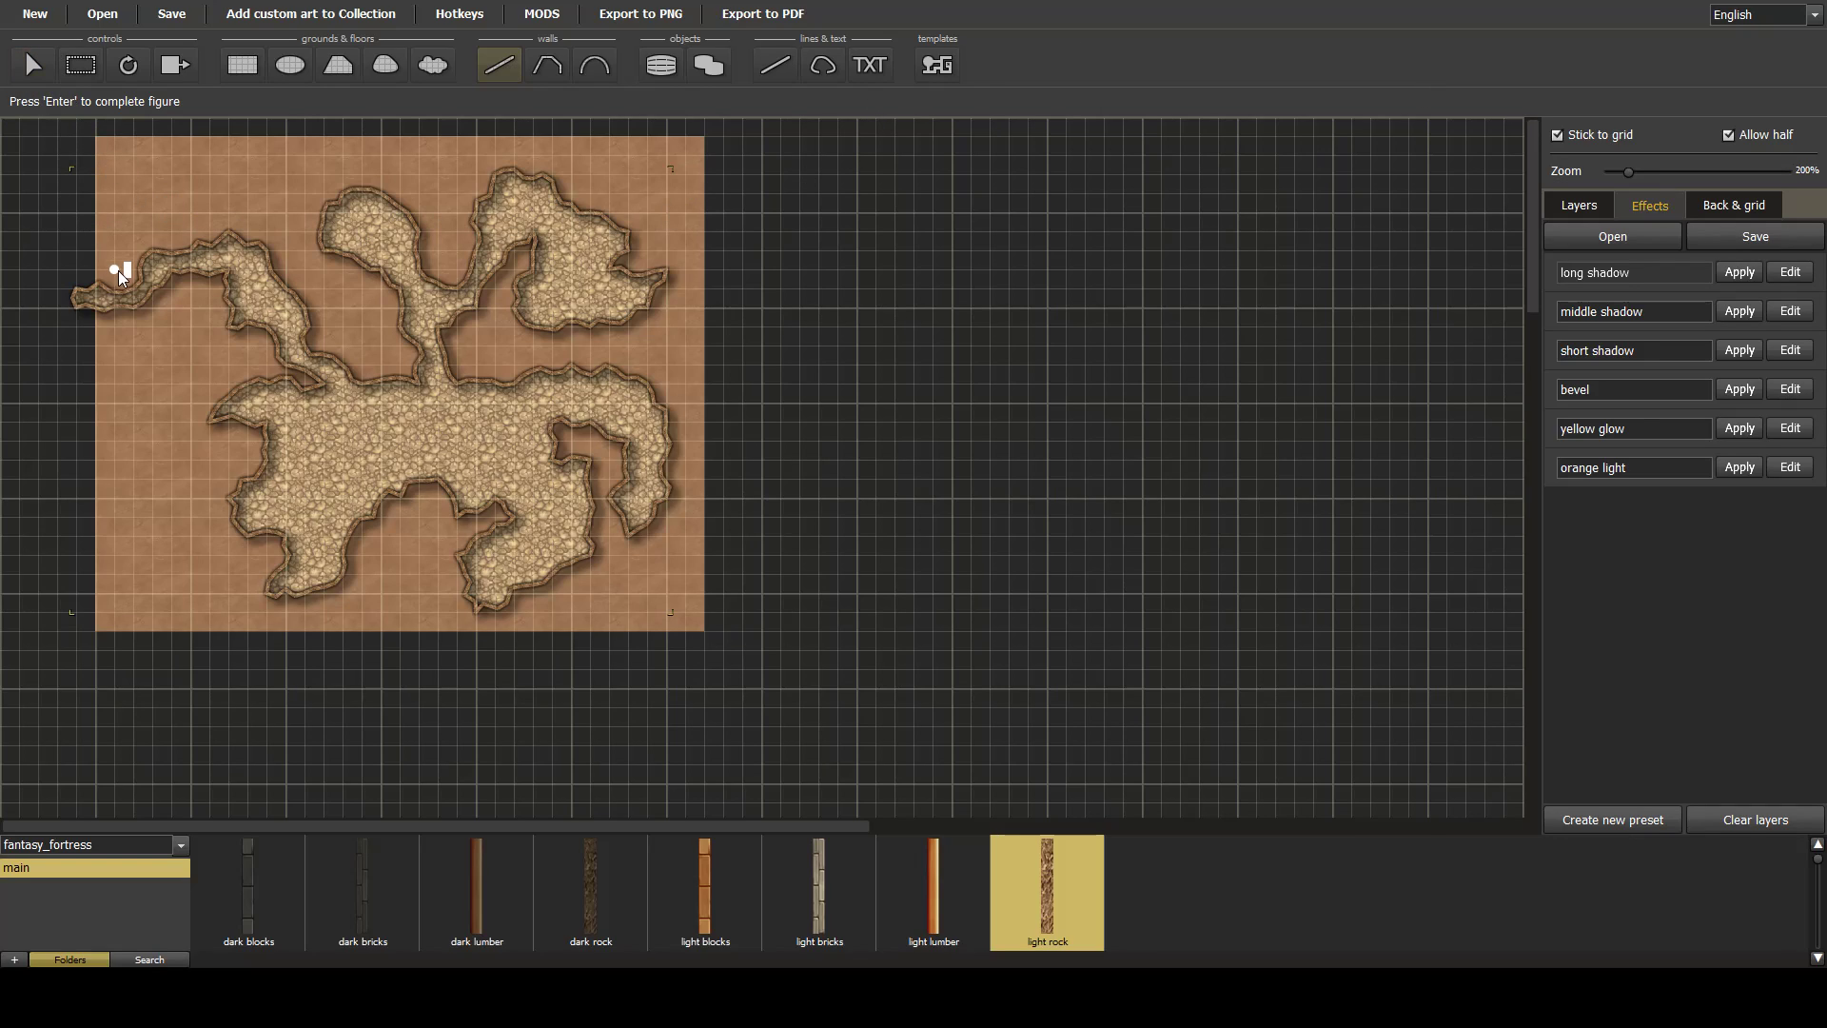
pyautogui.click(33, 65)
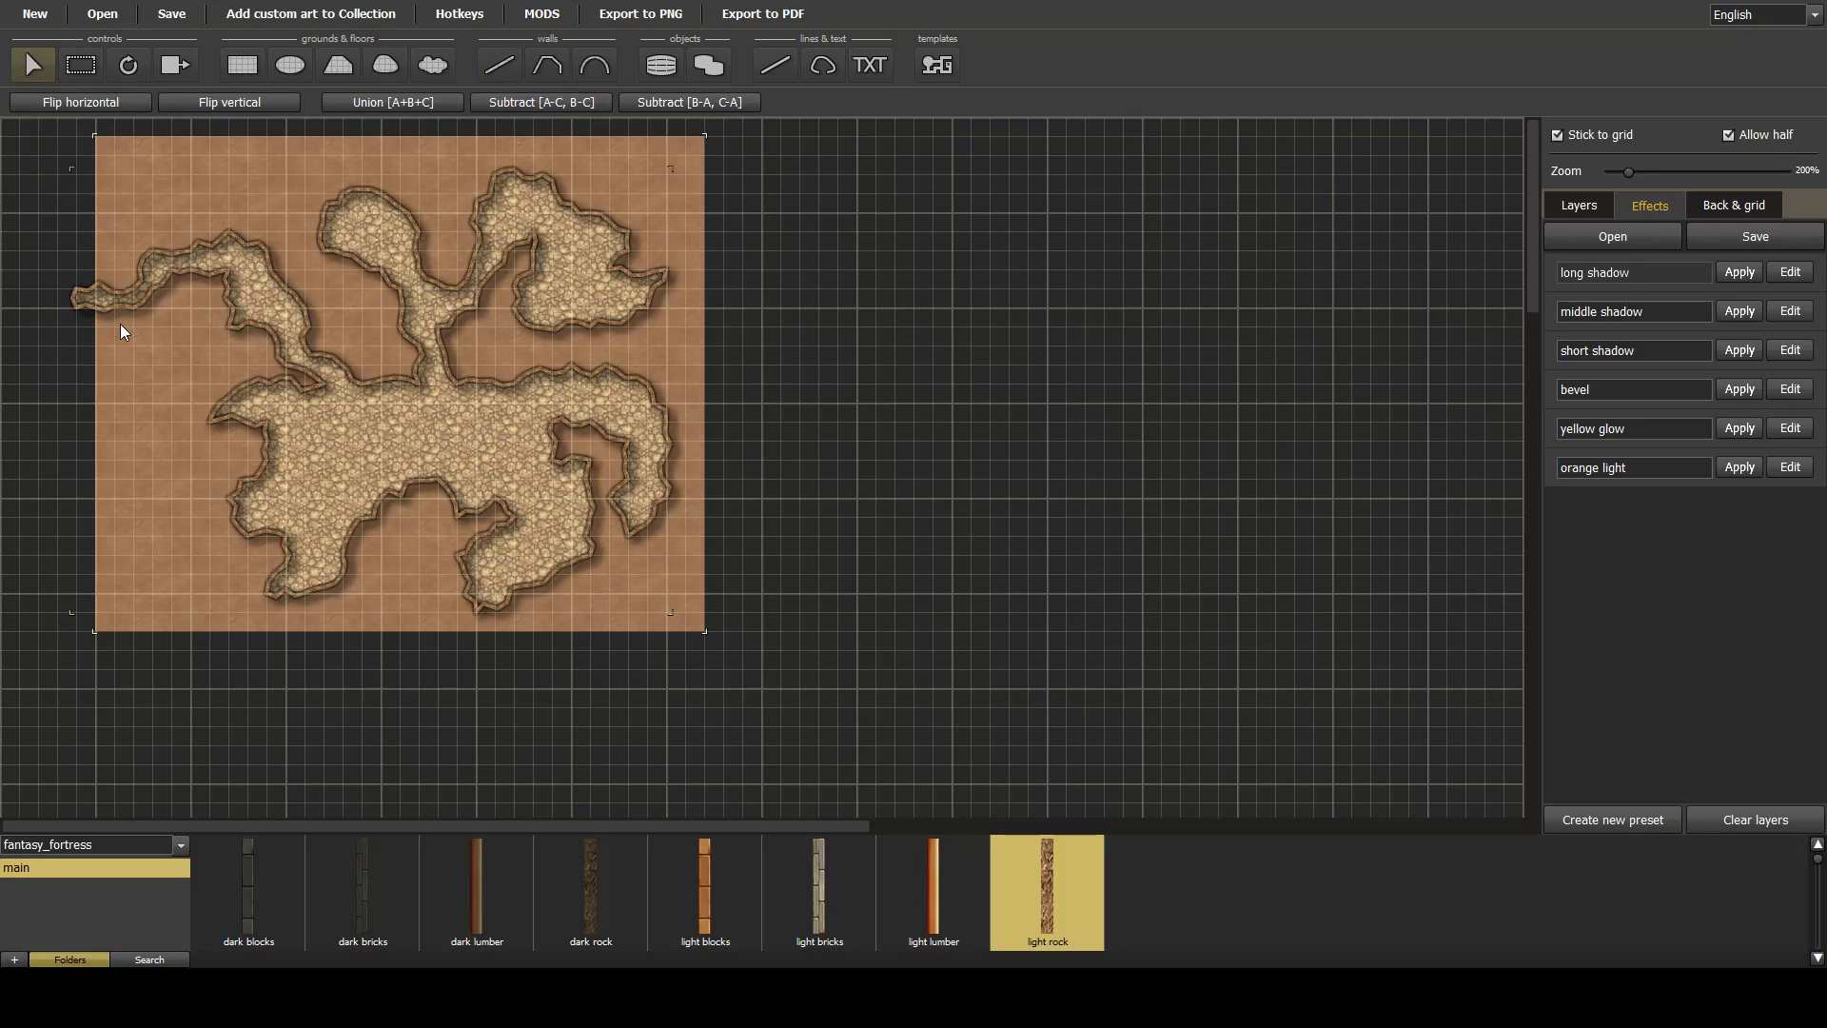
# Change the Cave - Background layer's texture to dirt L from the handpainted grounds.
pyautogui.scroll(4, 88, 374)
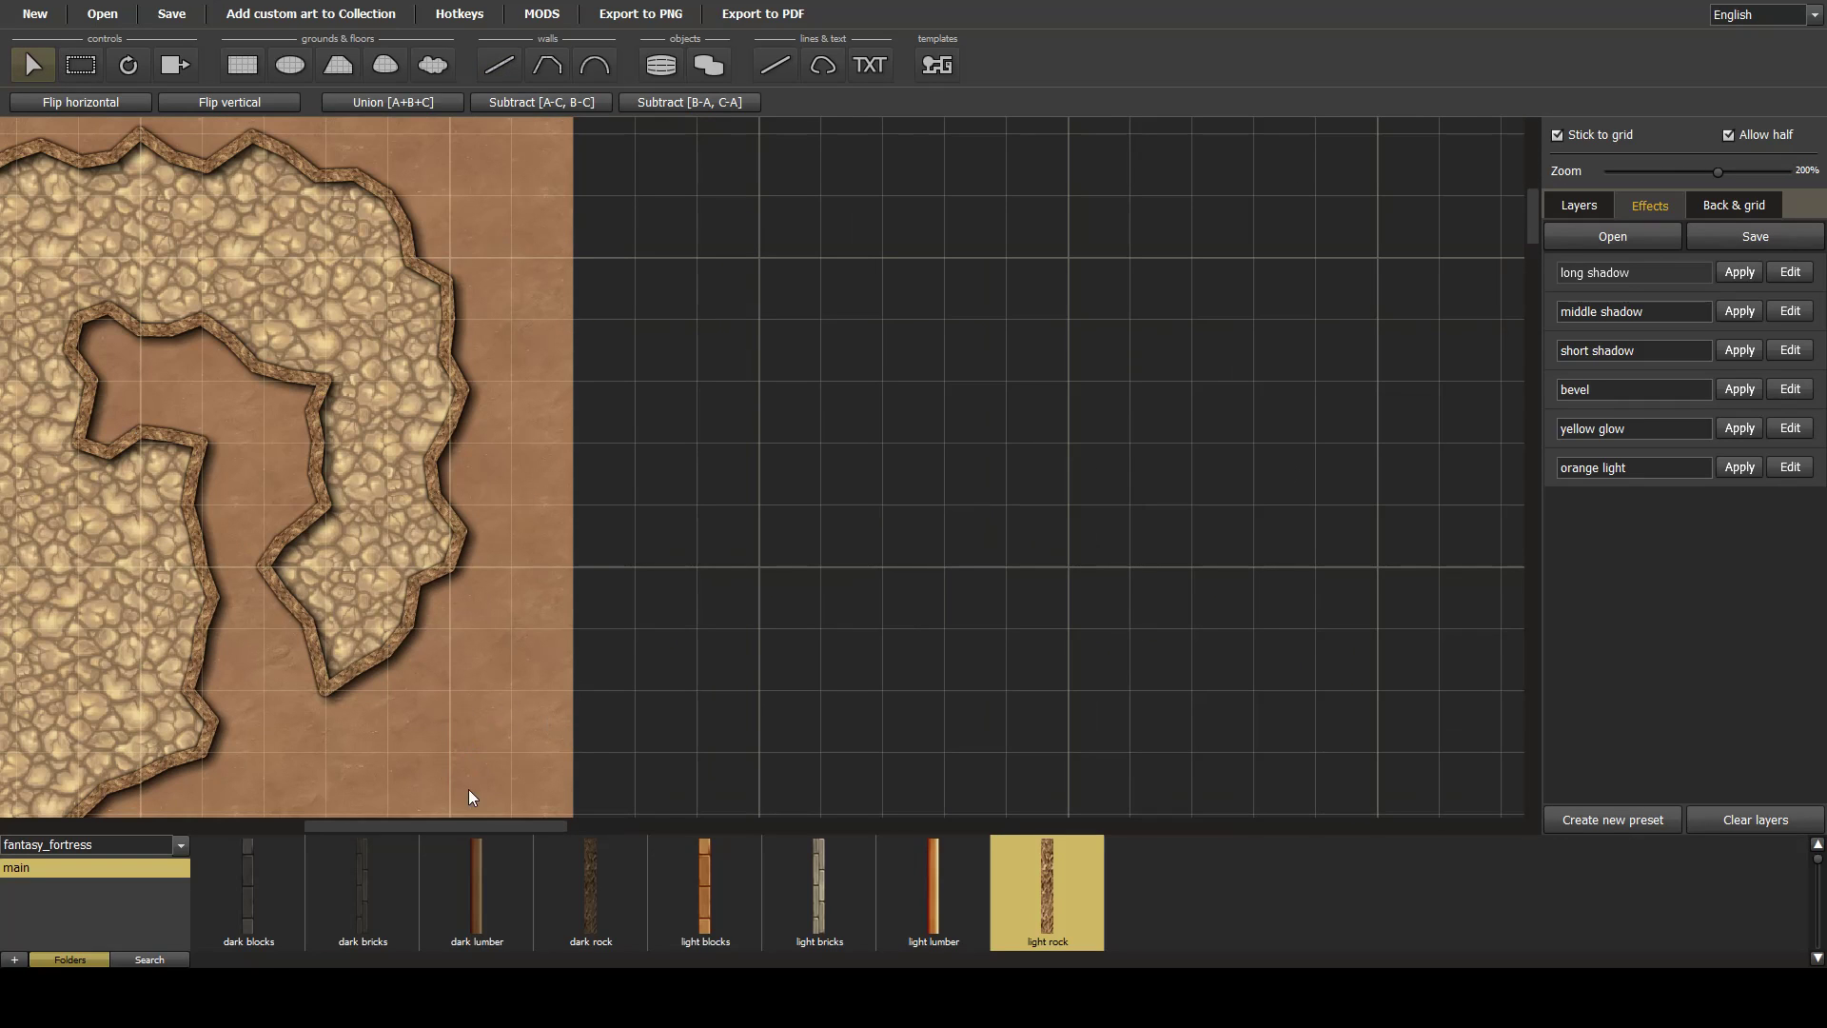
pyautogui.moveTo(464, 824); pyautogui.dragTo(214, 787)
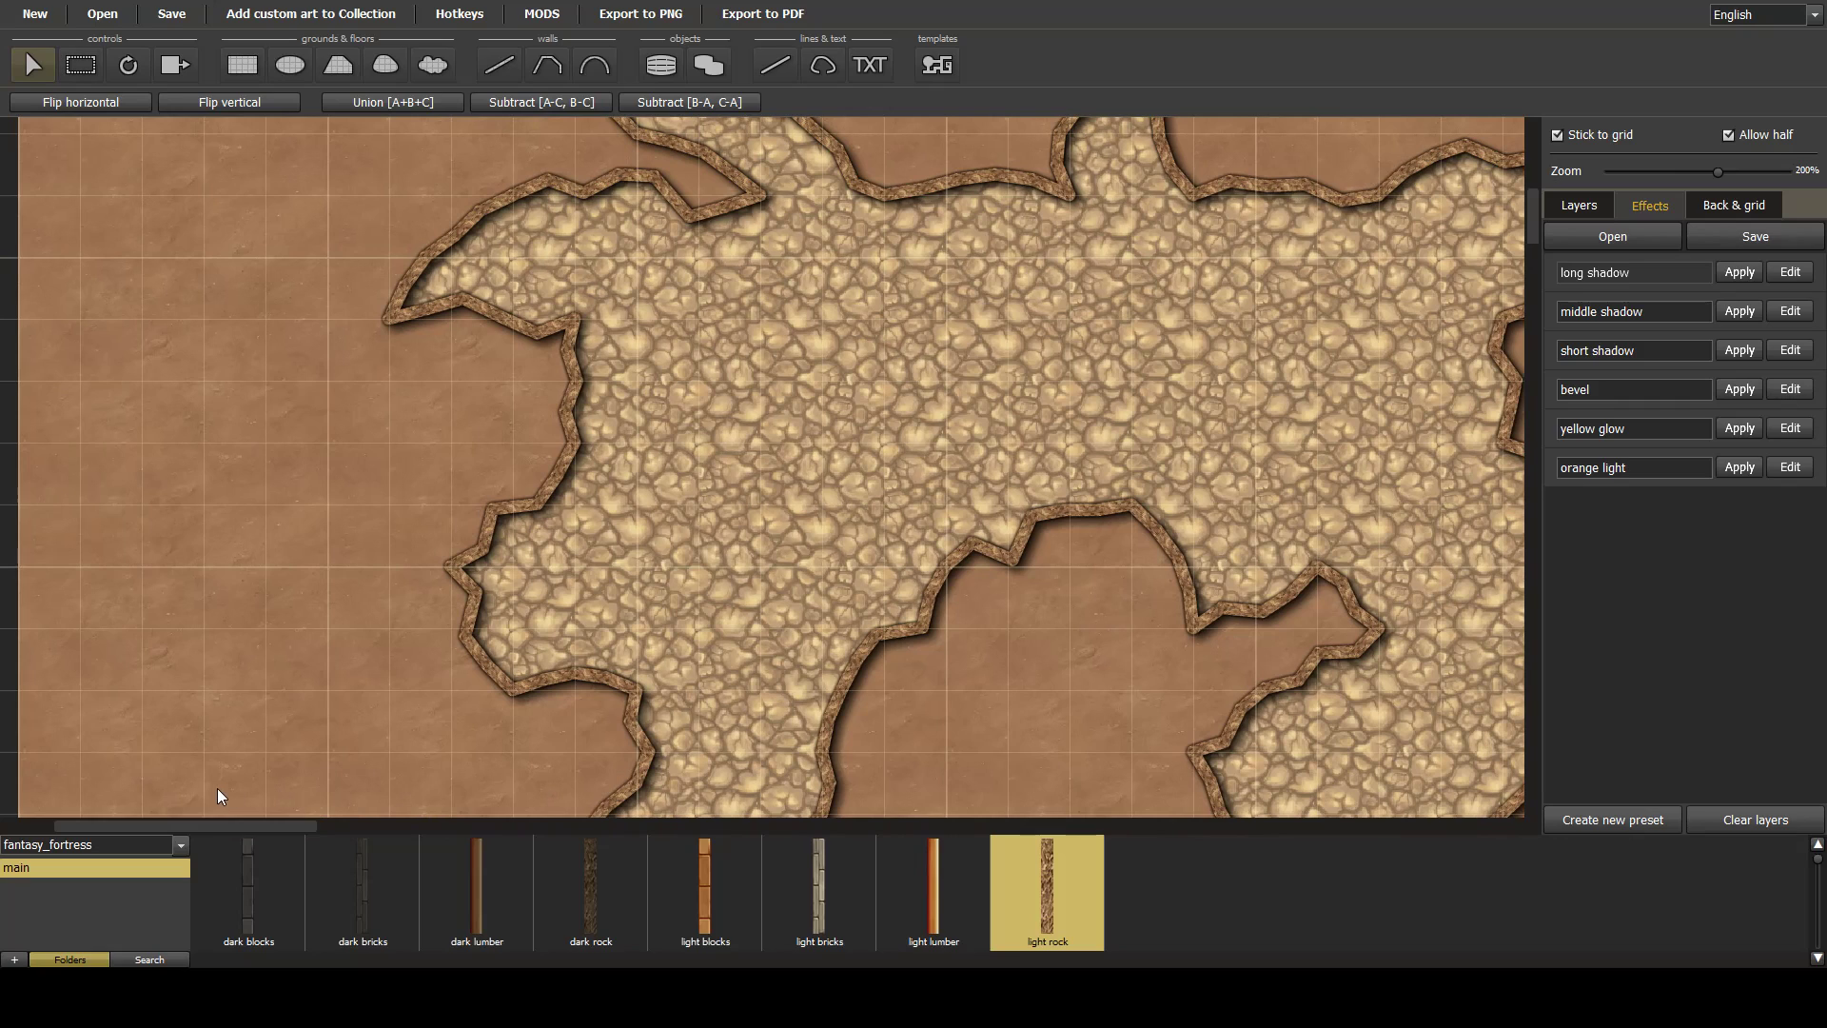
pyautogui.moveTo(1533, 225); pyautogui.dragTo(1532, 175)
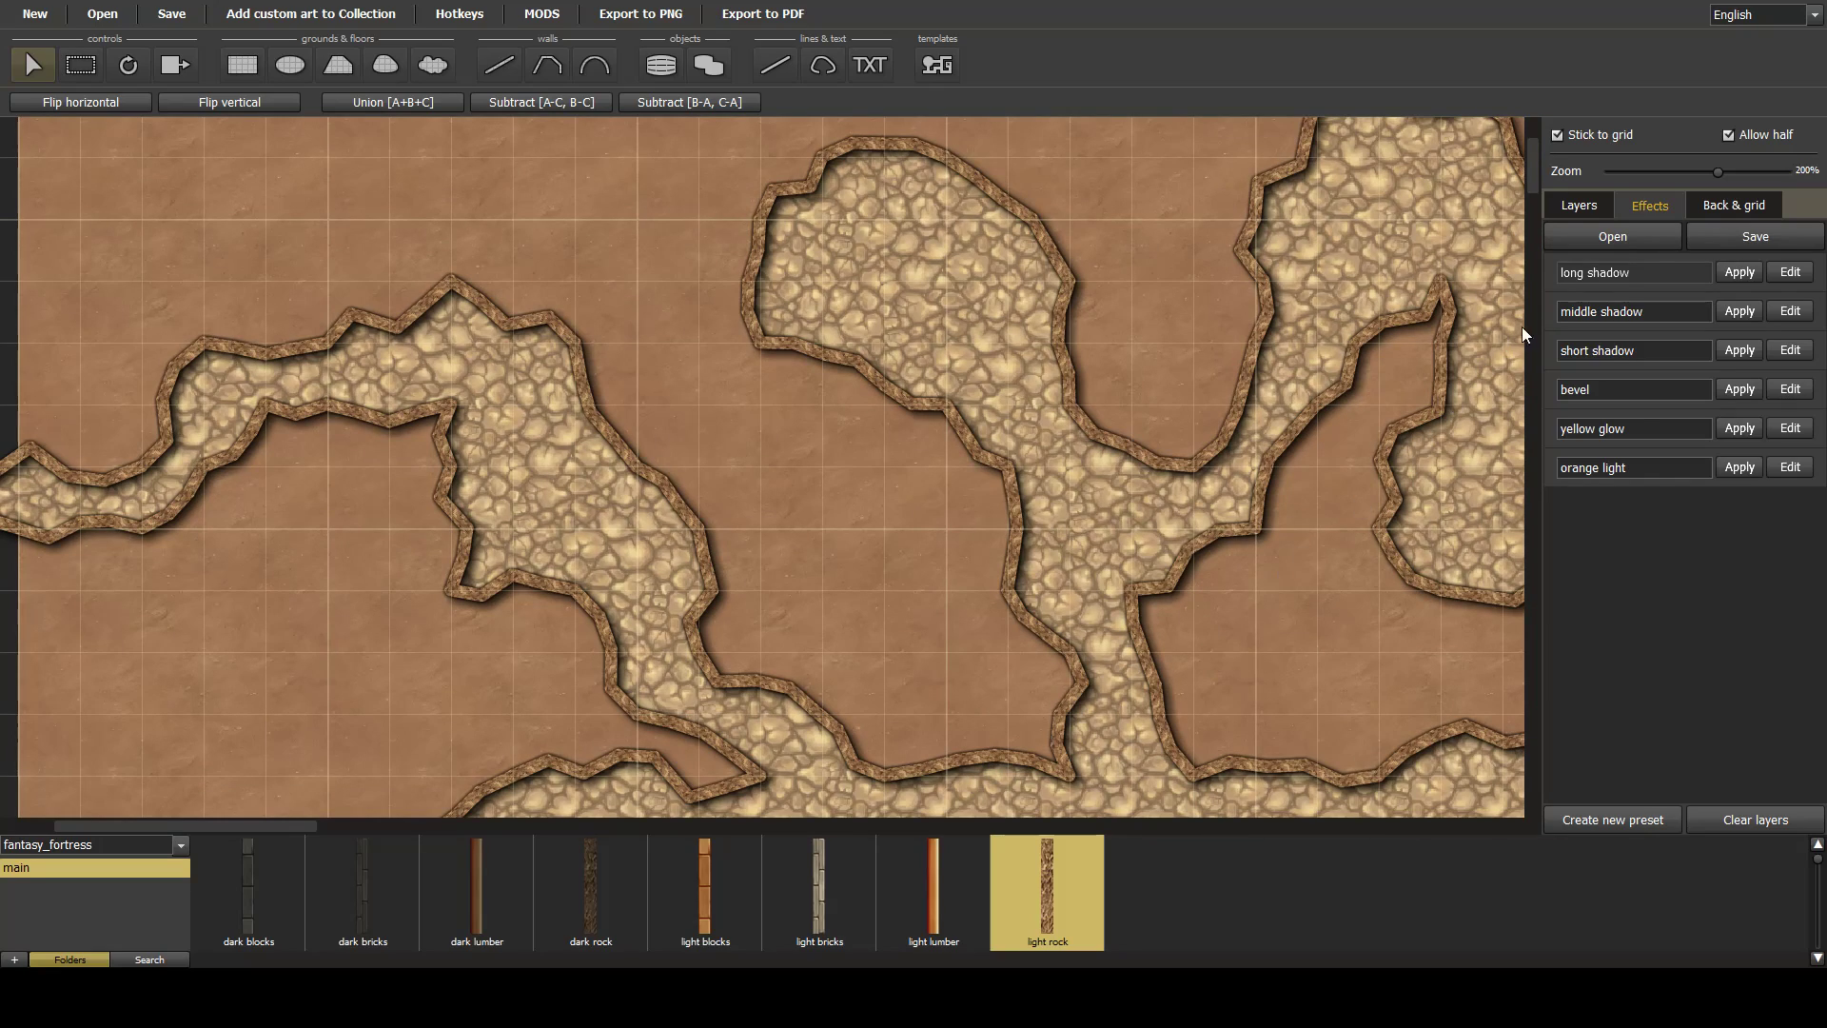
pyautogui.moveTo(1534, 175); pyautogui.dragTo(1534, 179)
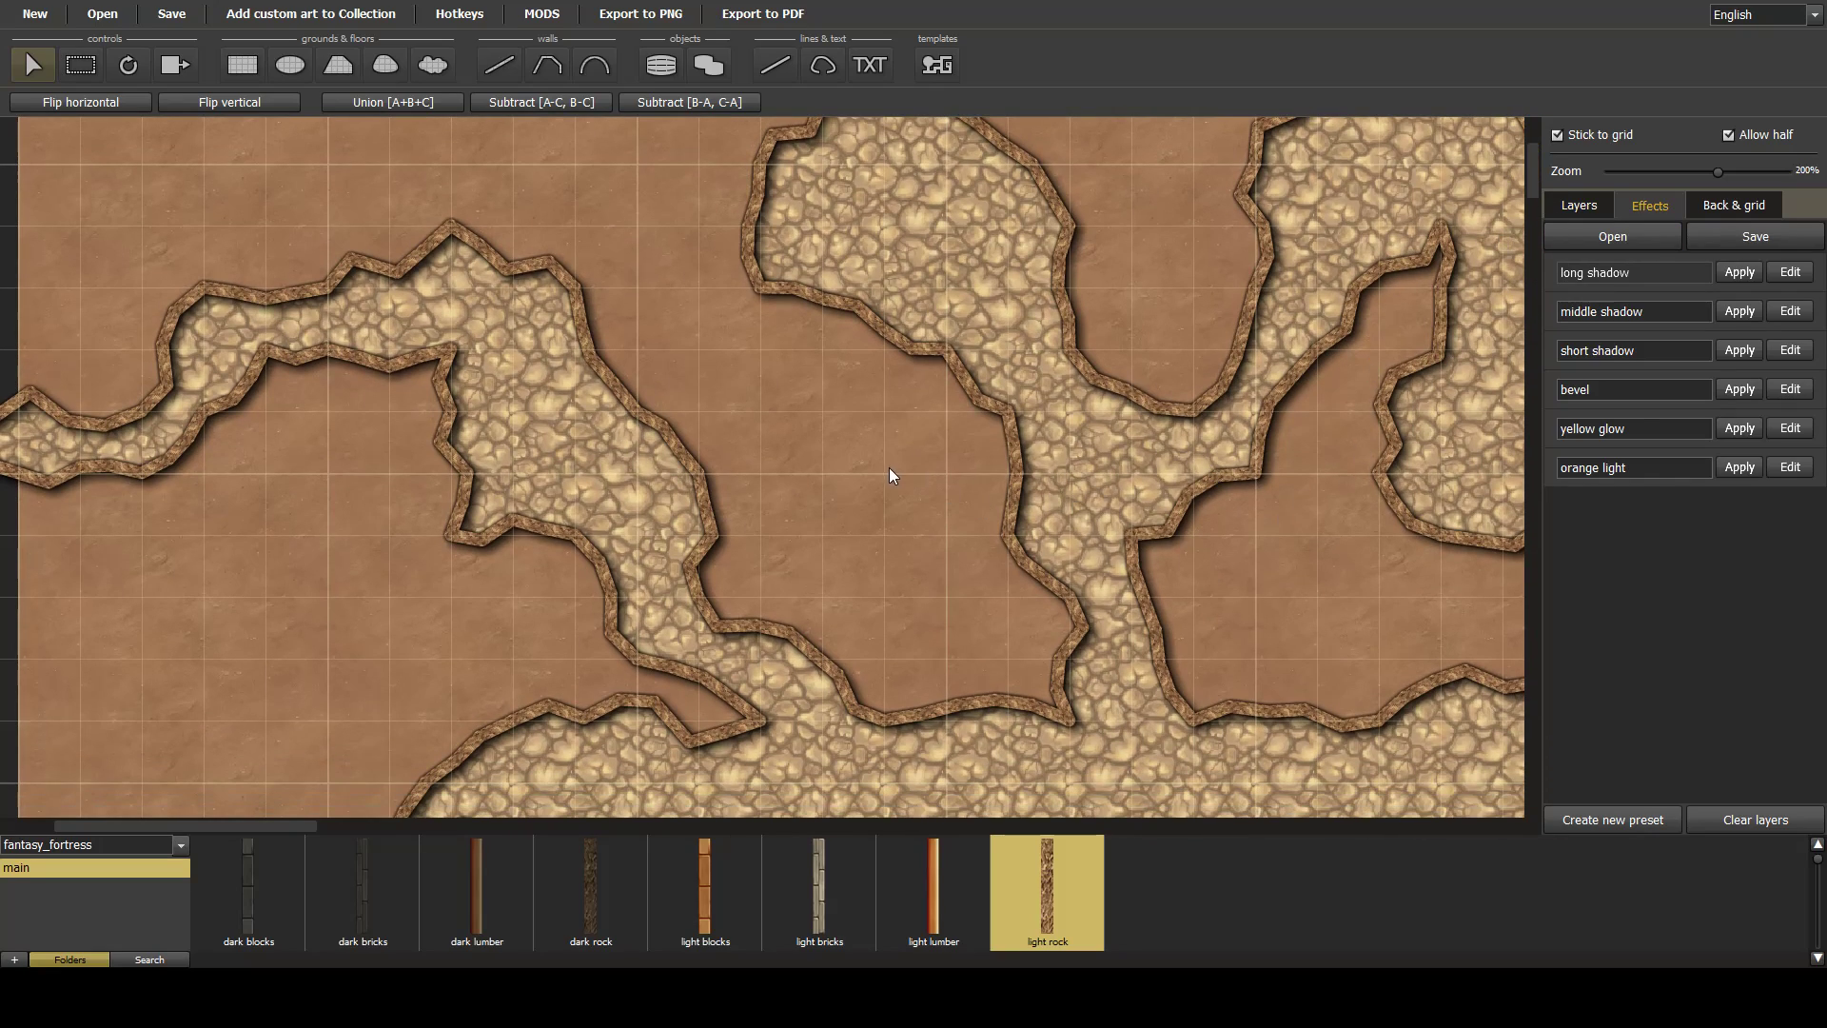
pyautogui.click(1561, 206)
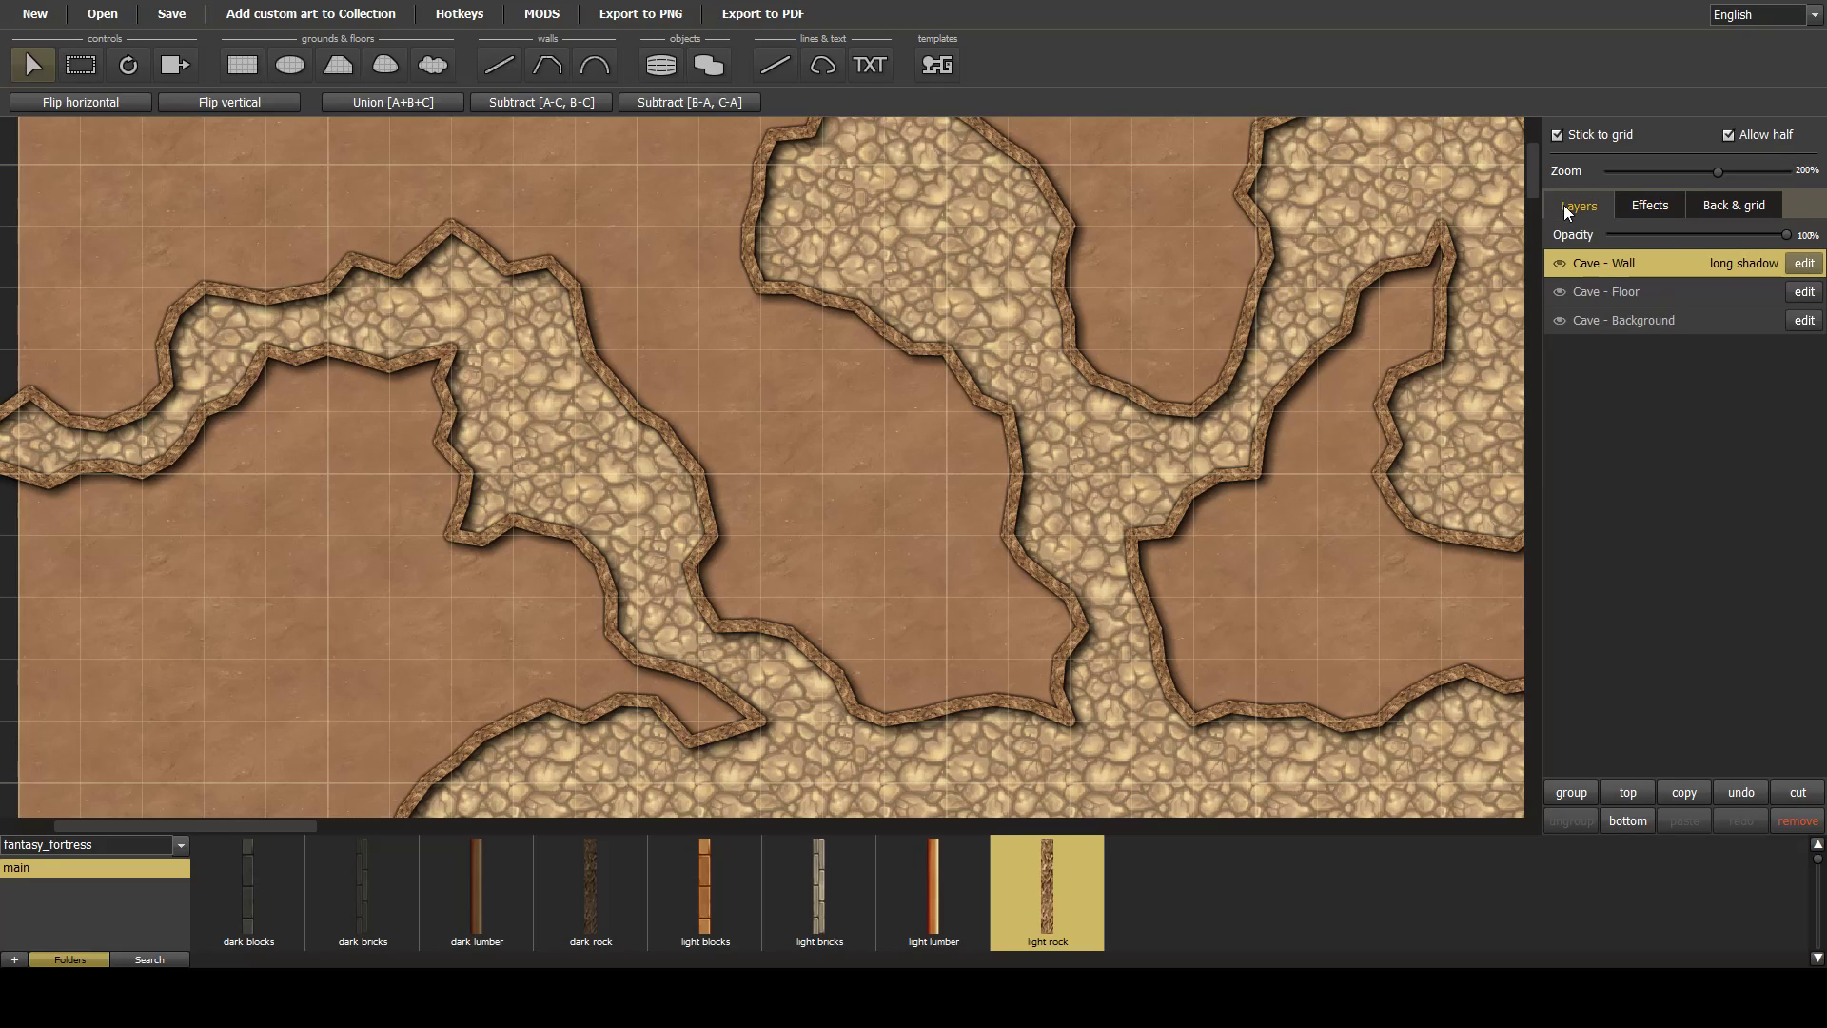
pyautogui.click(1618, 314)
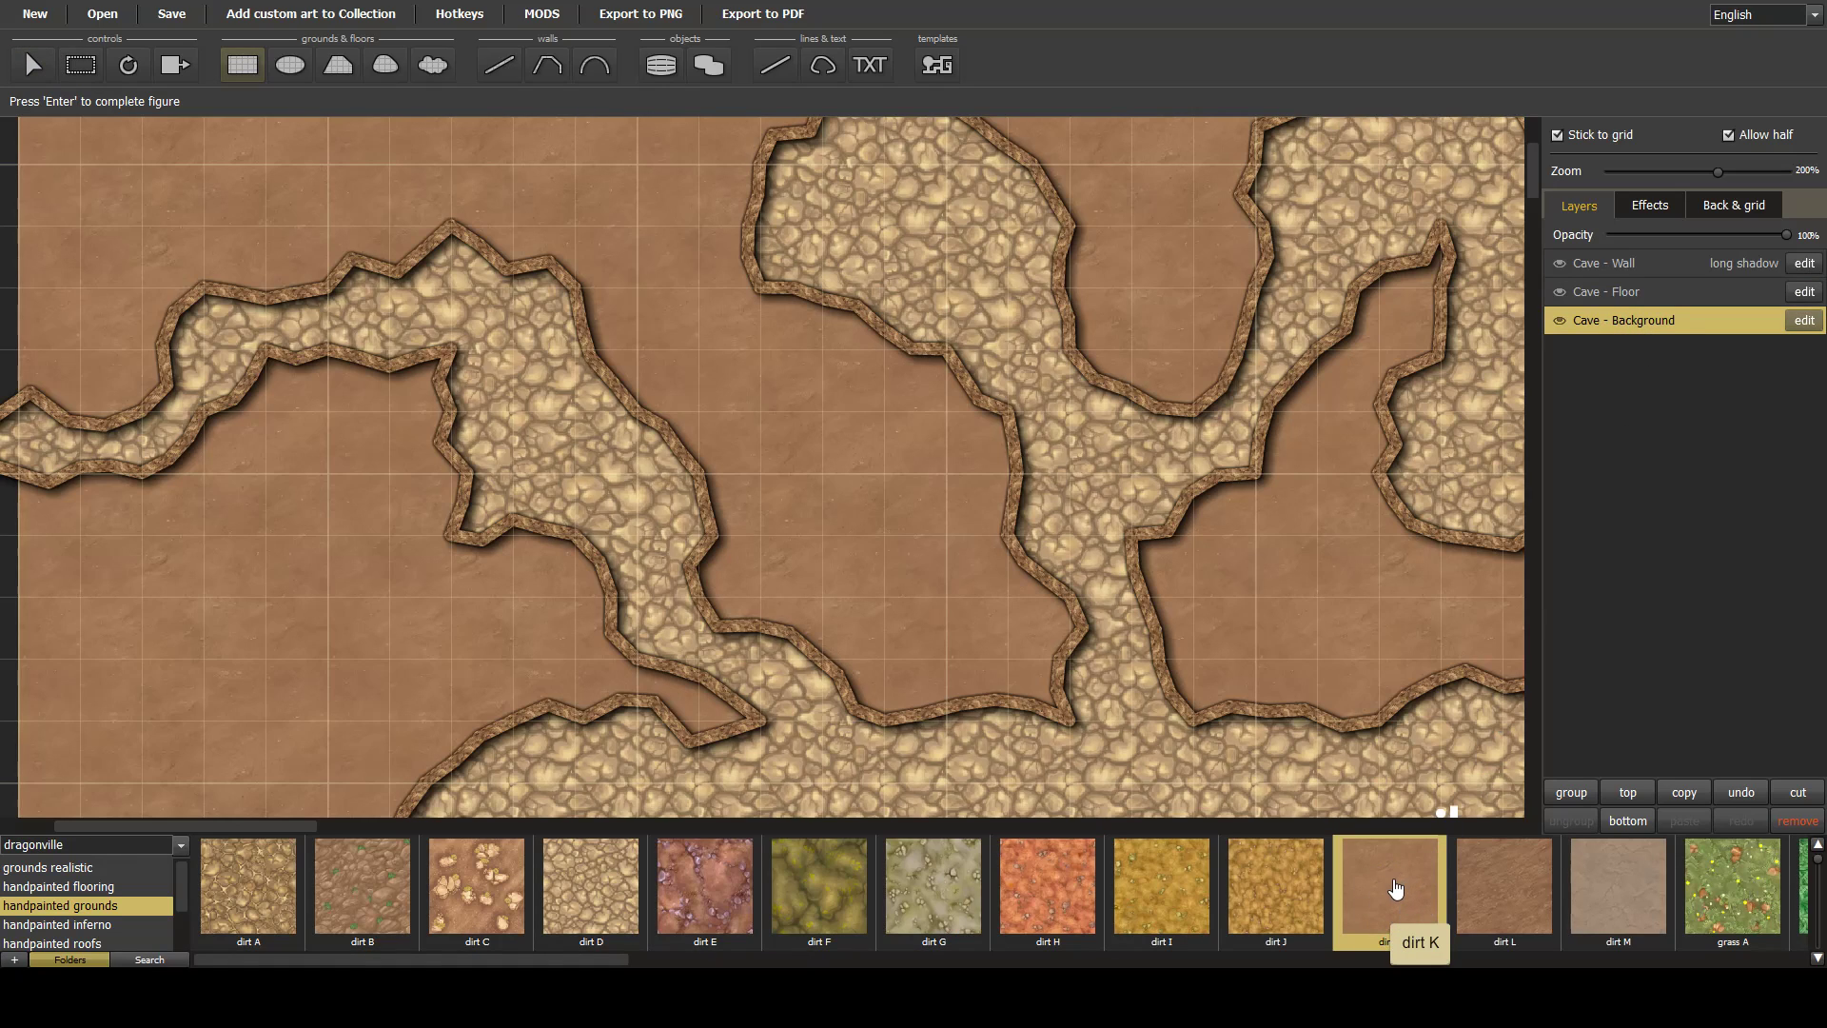
pyautogui.click(1505, 889)
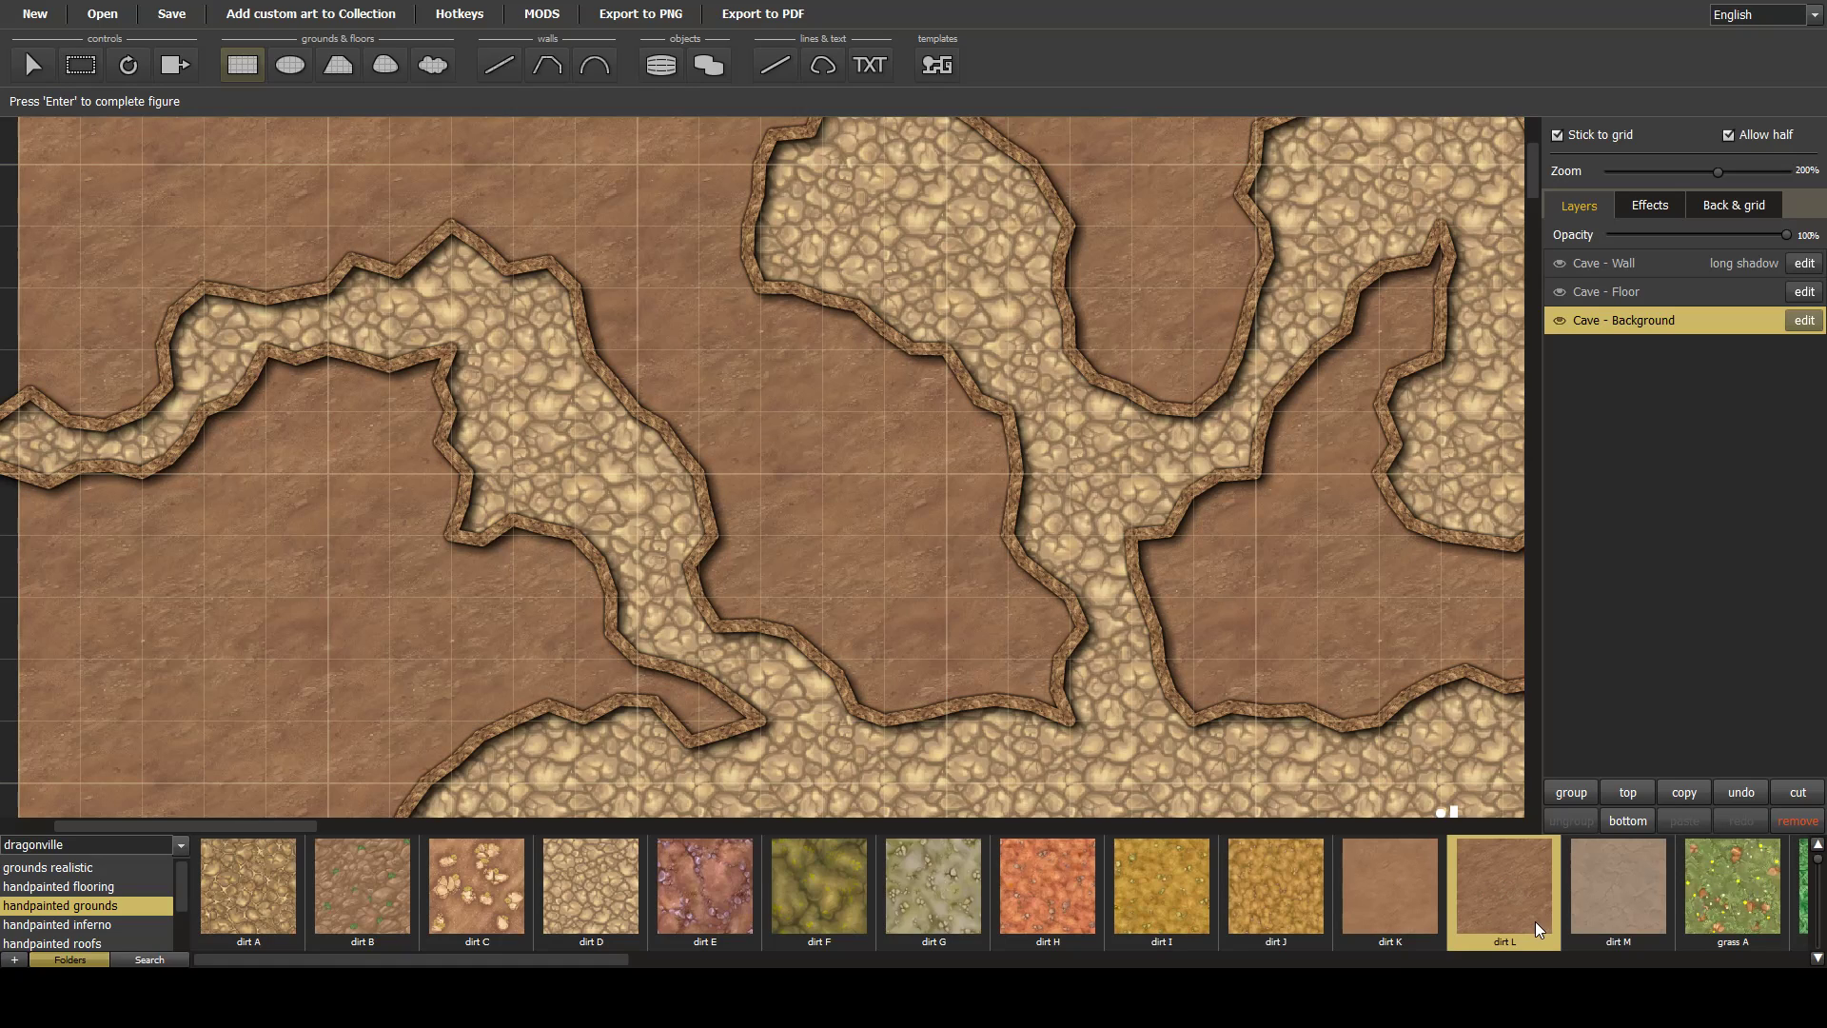
pyautogui.moveTo(1528, 171)
pyautogui.mouseDown()
pyautogui.moveTo(1537, 183)
pyautogui.moveTo(1539, 150)
pyautogui.moveTo(1543, 169)
pyautogui.mouseUp()
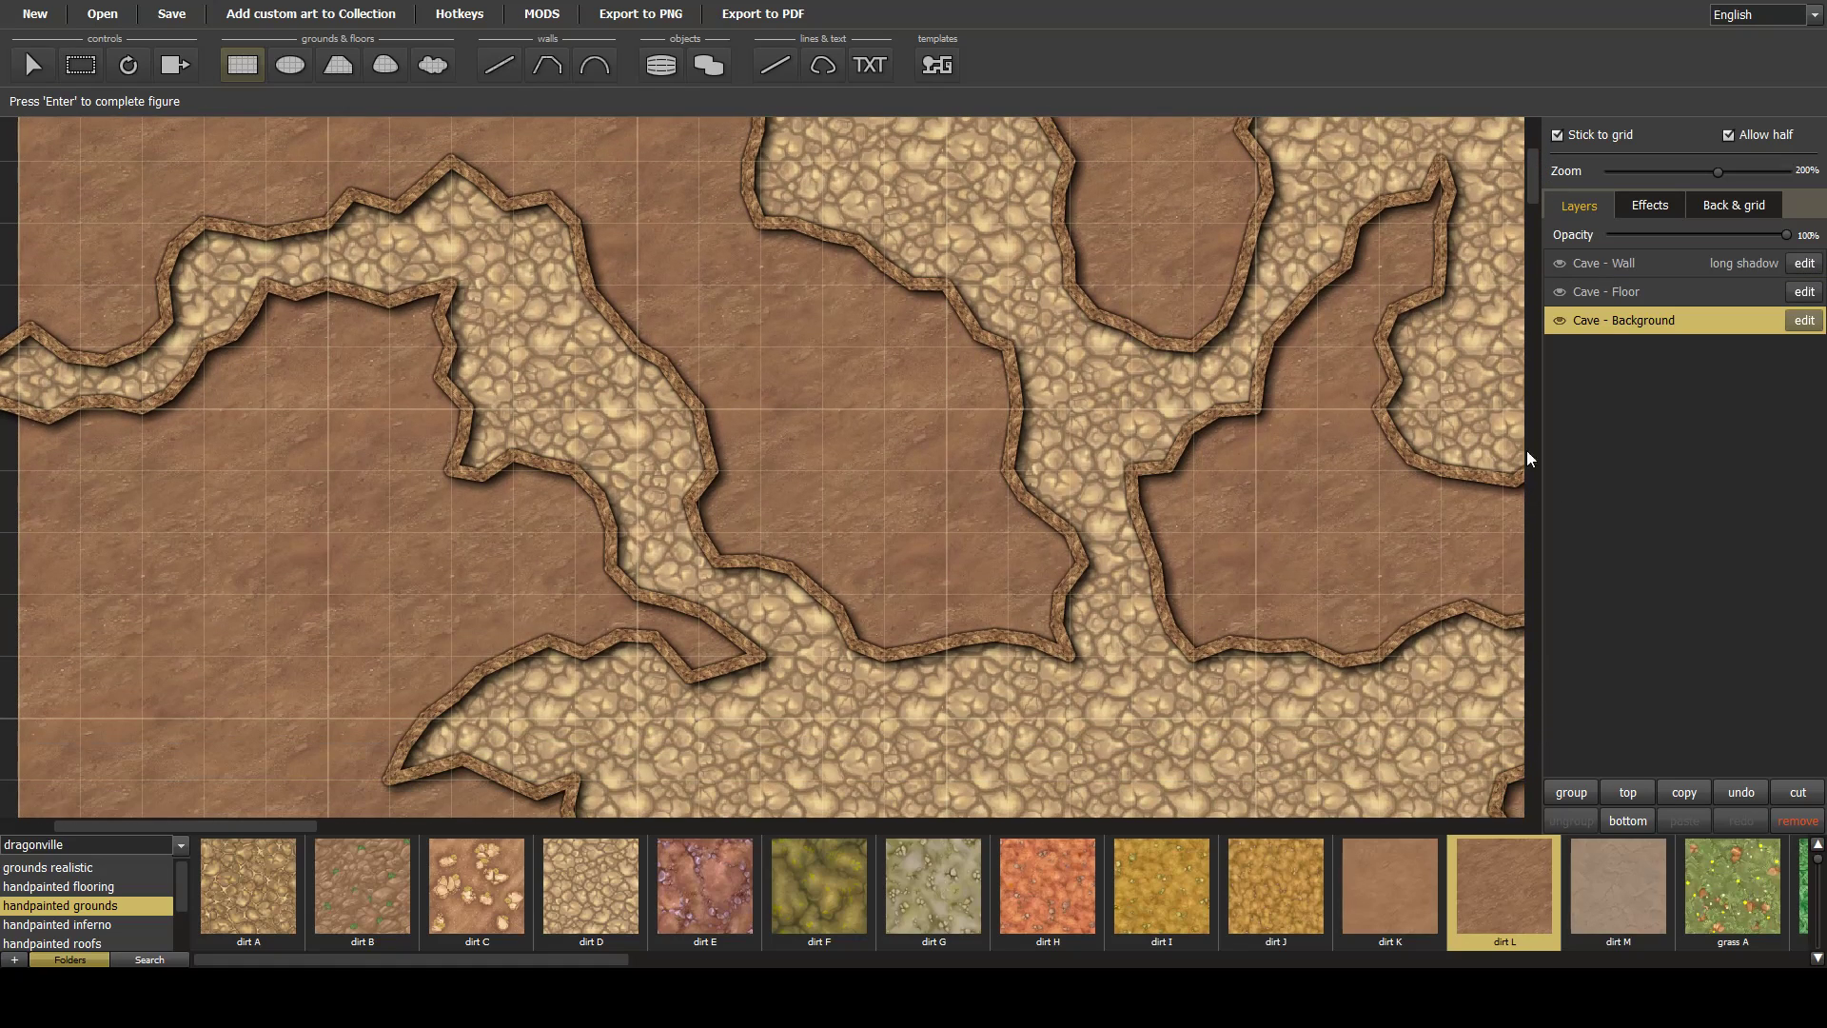
pyautogui.moveTo(253, 824); pyautogui.dragTo(270, 824)
pyautogui.scroll(-3, 489, 614)
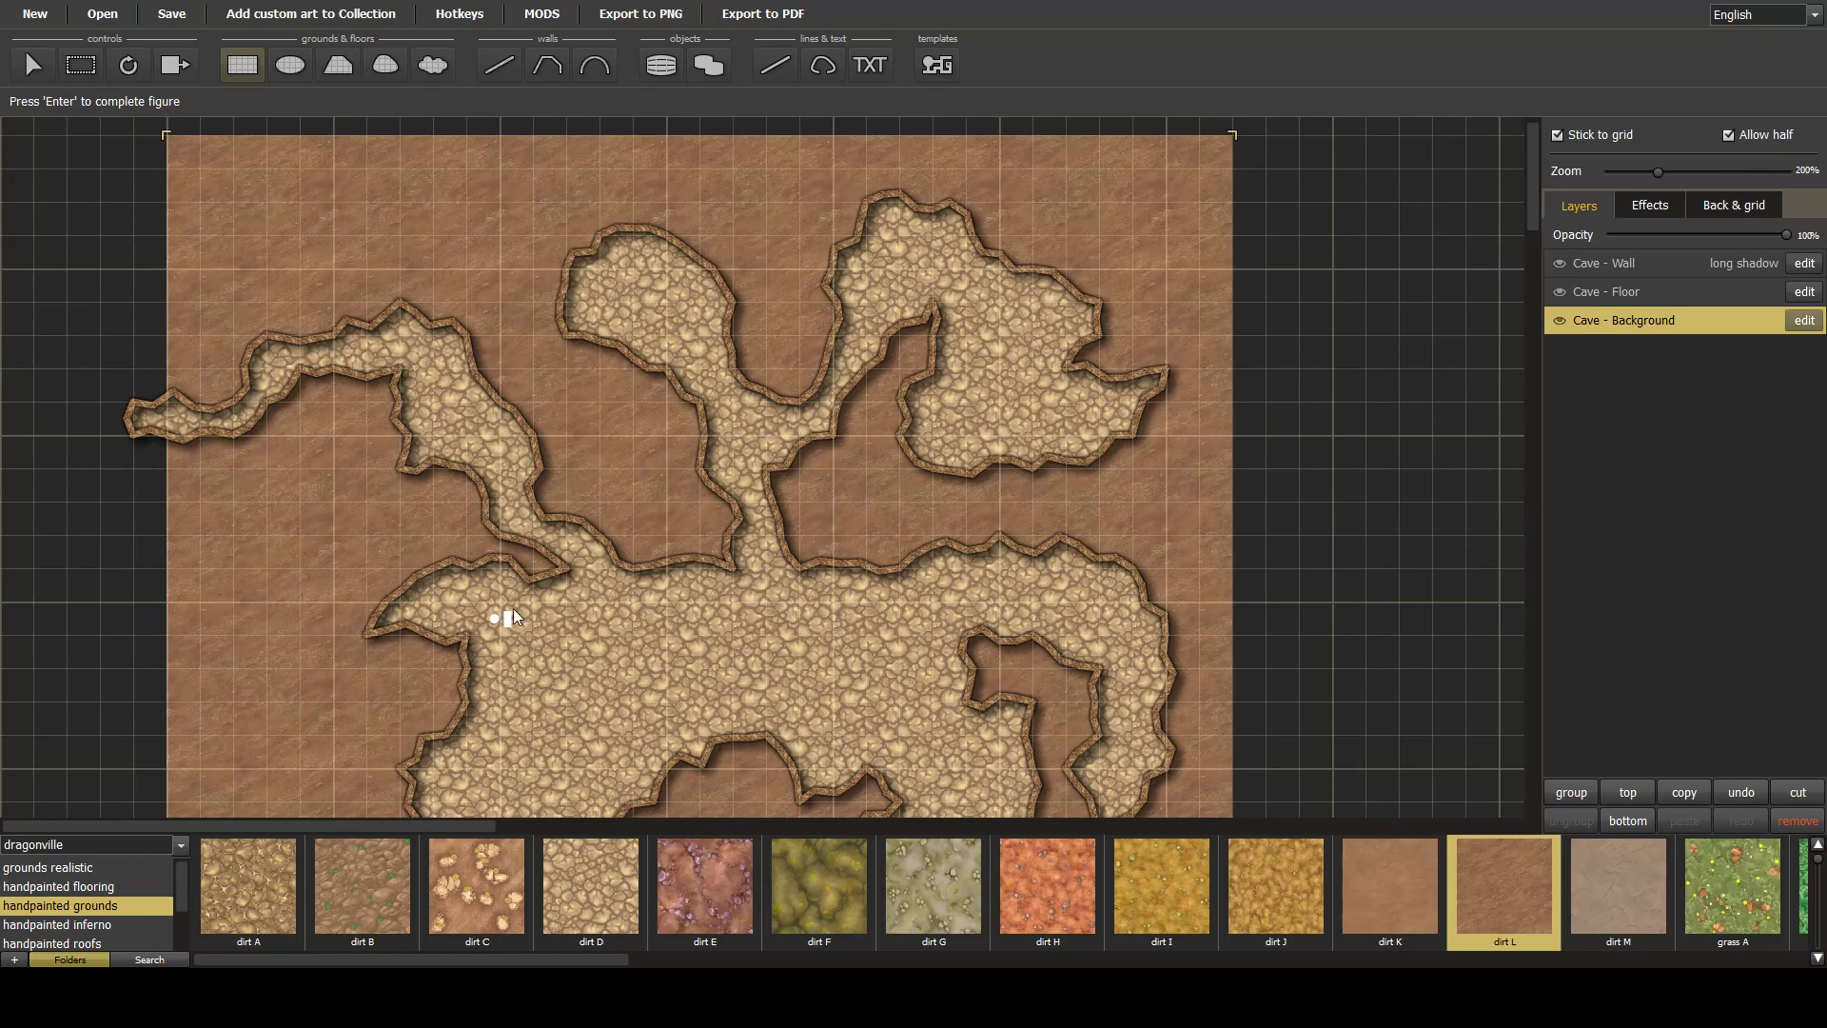
pyautogui.moveTo(1532, 180)
pyautogui.mouseDown()
pyautogui.moveTo(1533, 208)
pyautogui.moveTo(1528, 168)
pyautogui.mouseUp()
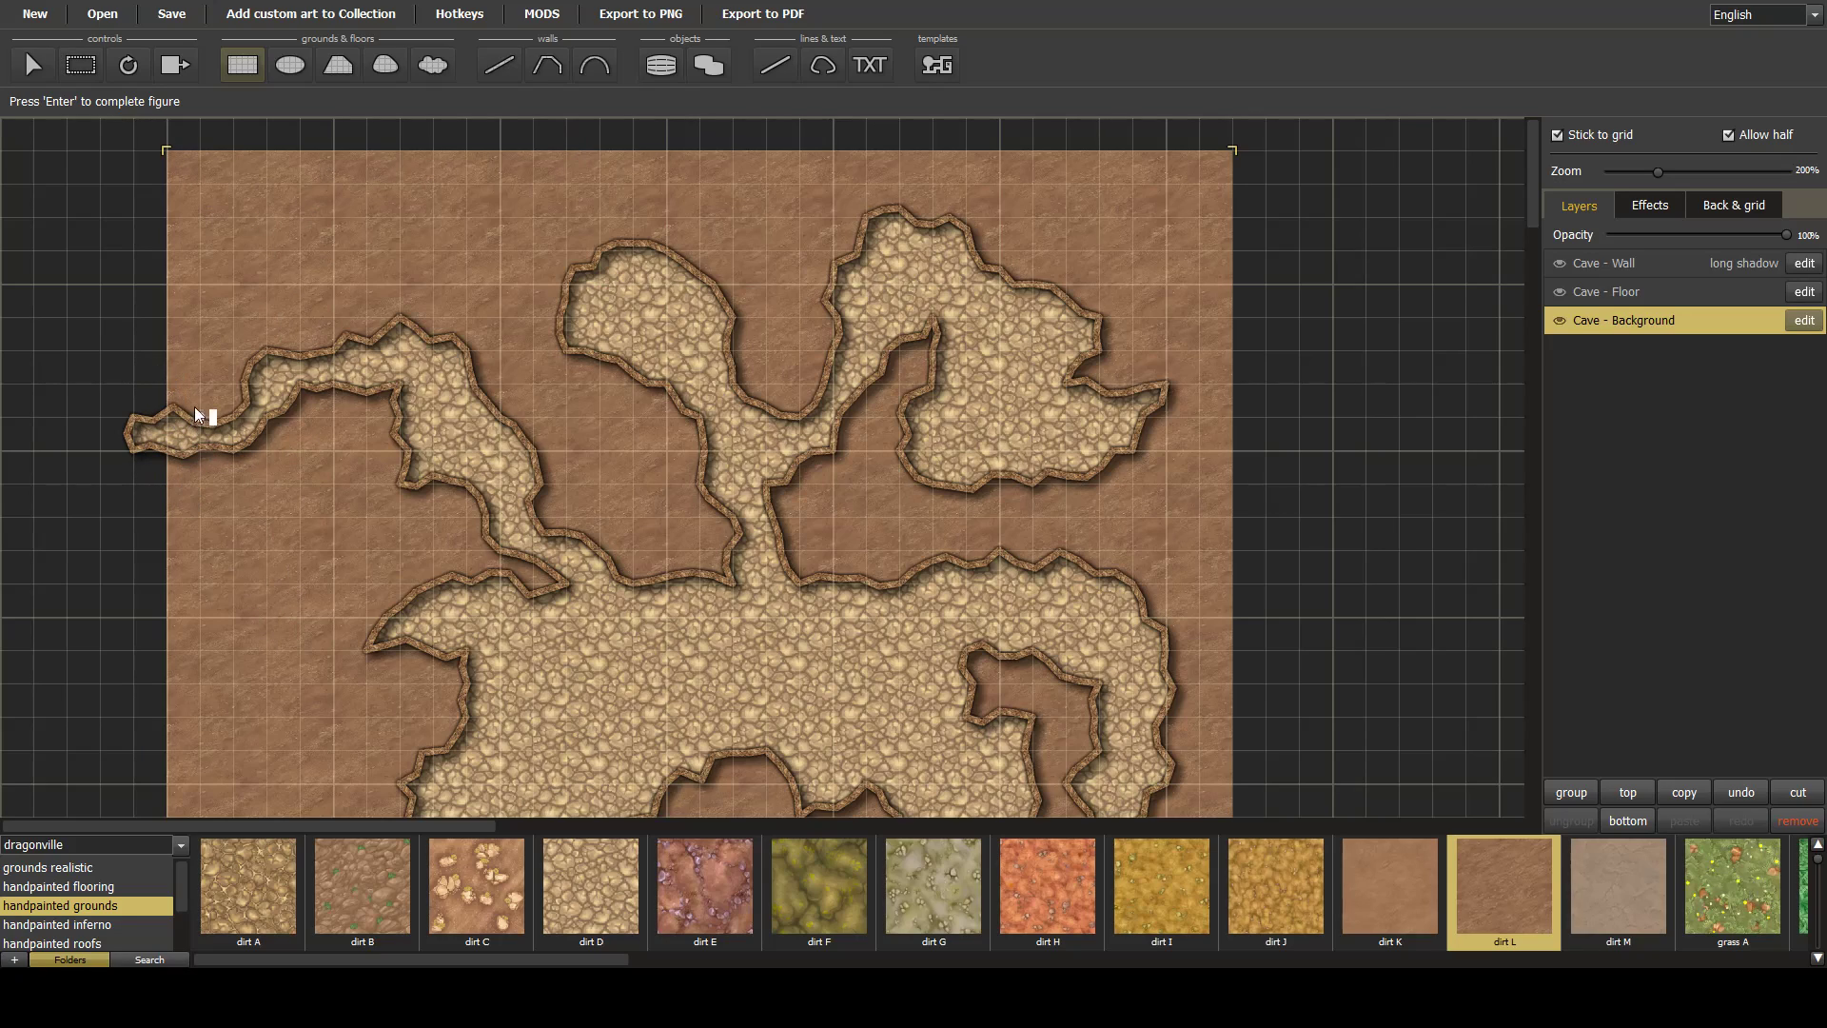
pyautogui.moveTo(1538, 203)
pyautogui.mouseDown()
pyautogui.moveTo(1538, 271)
pyautogui.moveTo(1543, 225)
pyautogui.mouseUp()
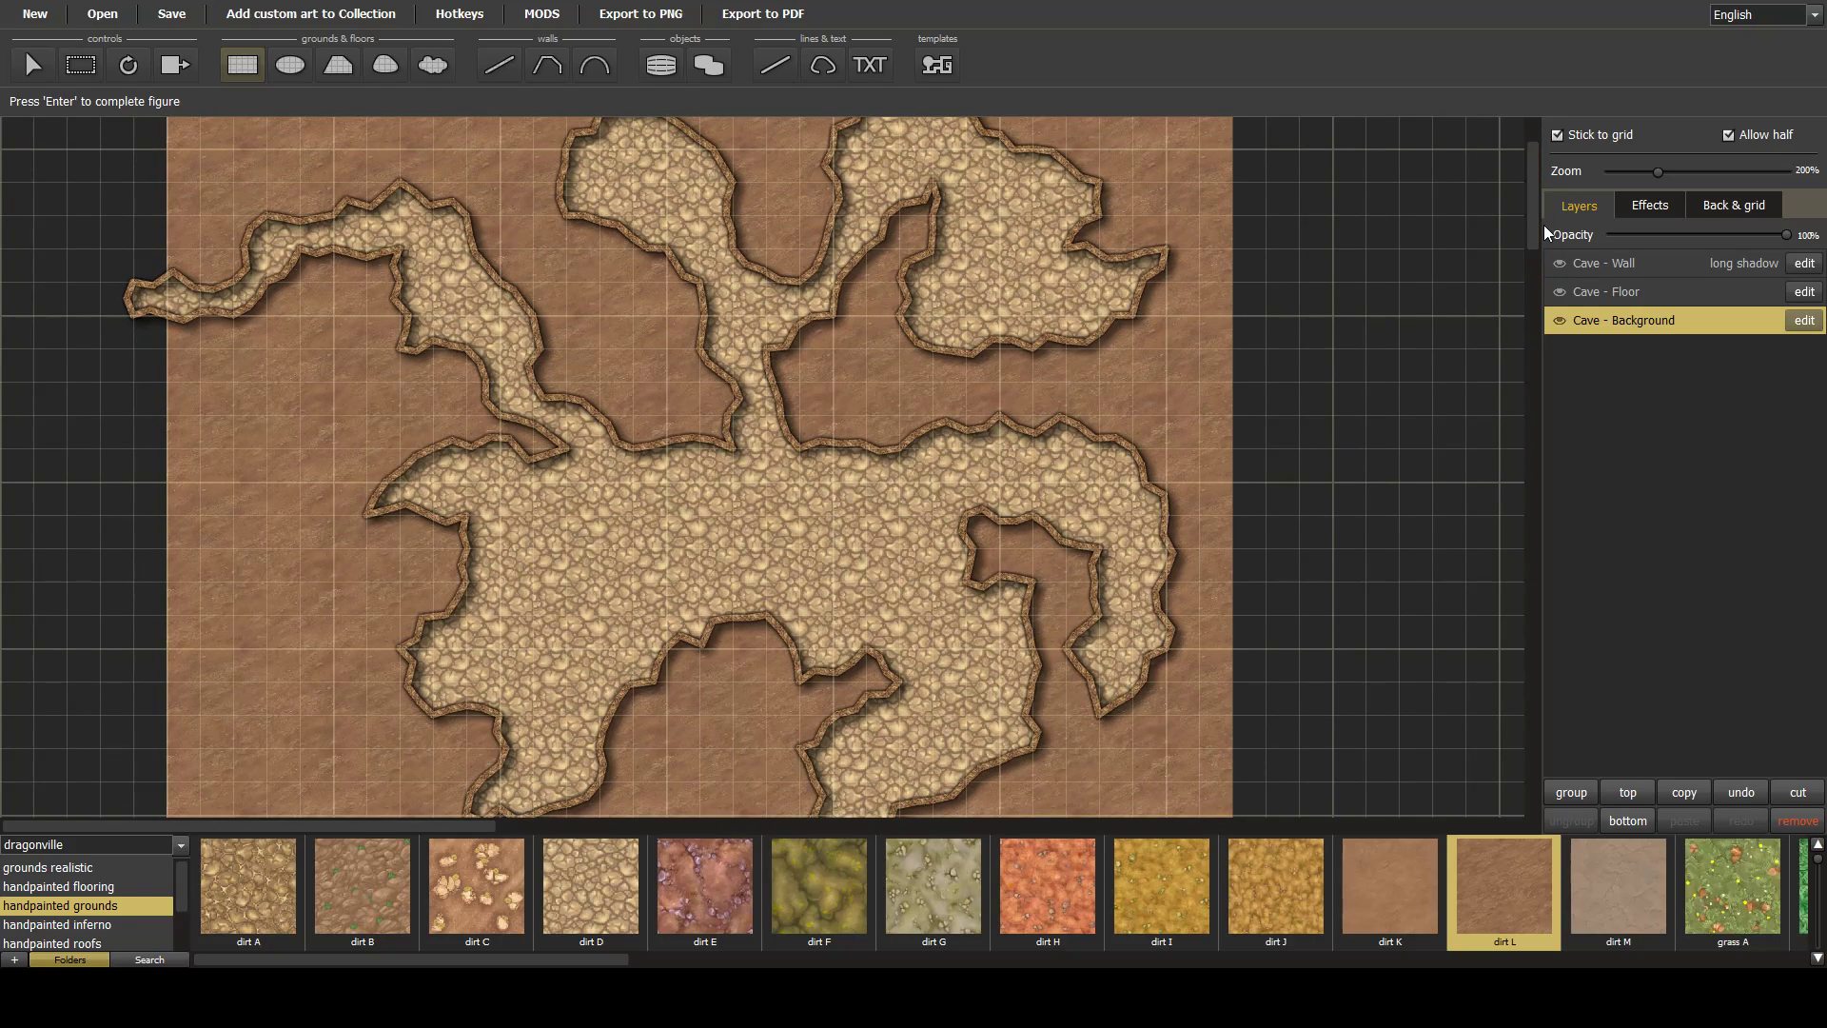